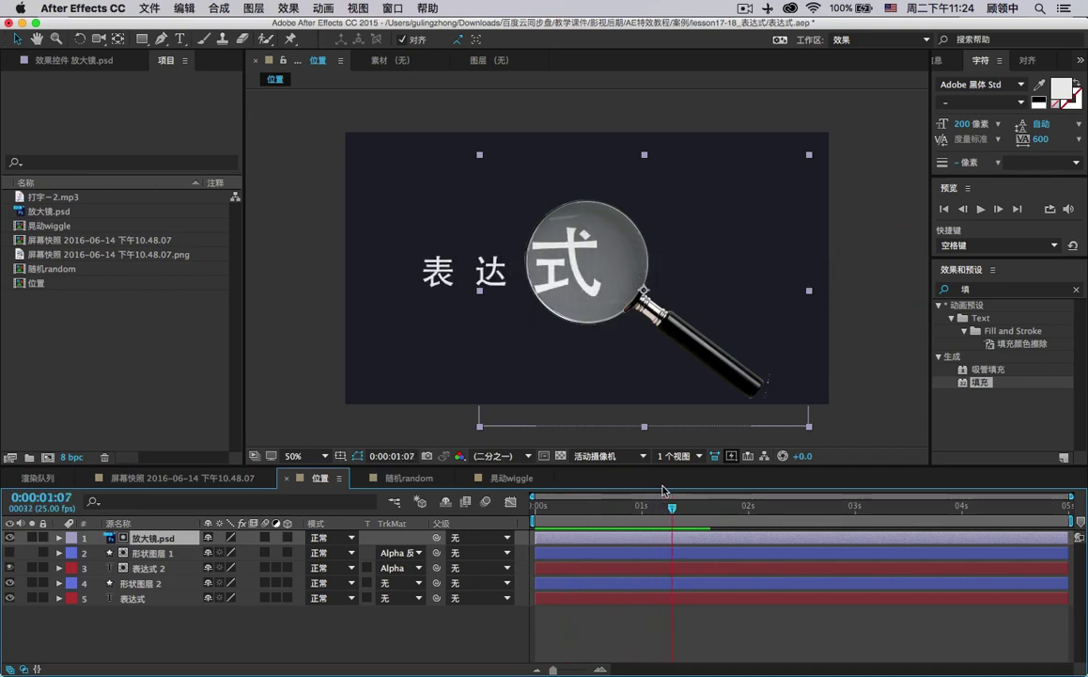
# Preview the 位置 composition, and preview 随机random with solo cleared on its 旋转 and 不透明度 layers.
pyautogui.press('space')
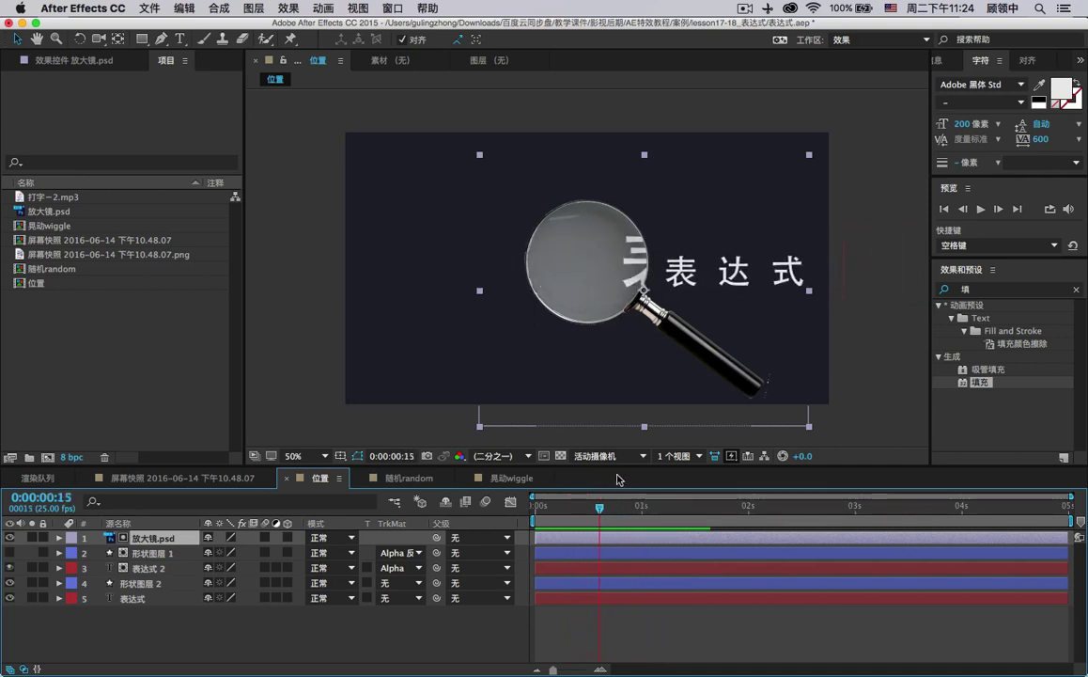
pyautogui.click(409, 477)
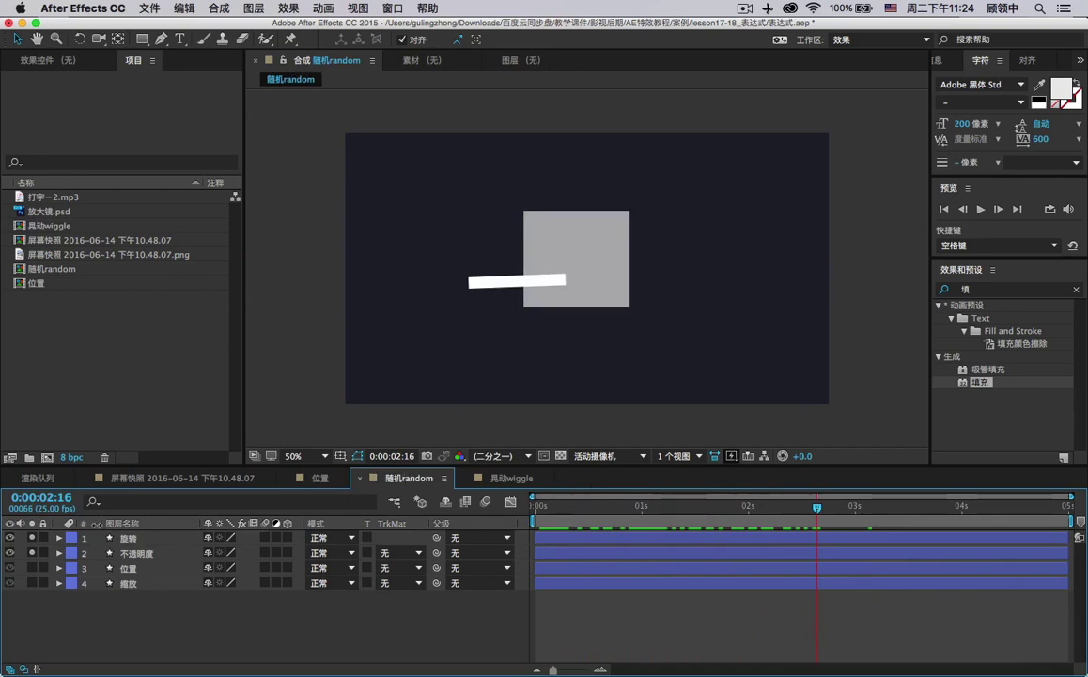
pyautogui.click(32, 538)
pyautogui.click(32, 553)
pyautogui.click(32, 553)
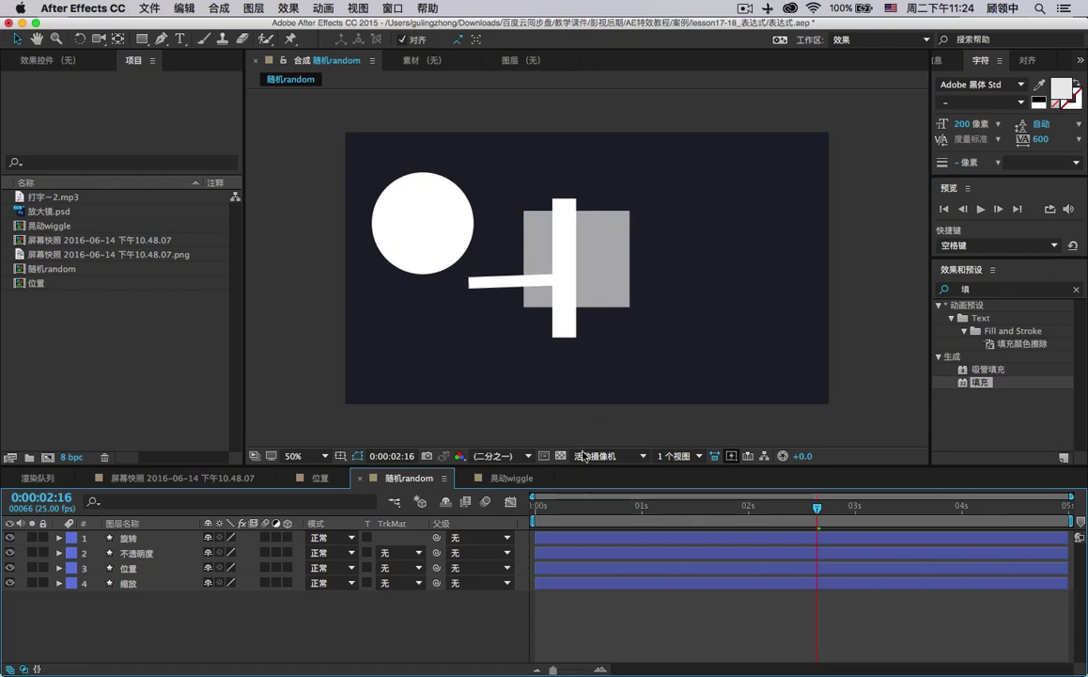
pyautogui.click(559, 506)
pyautogui.press('space')
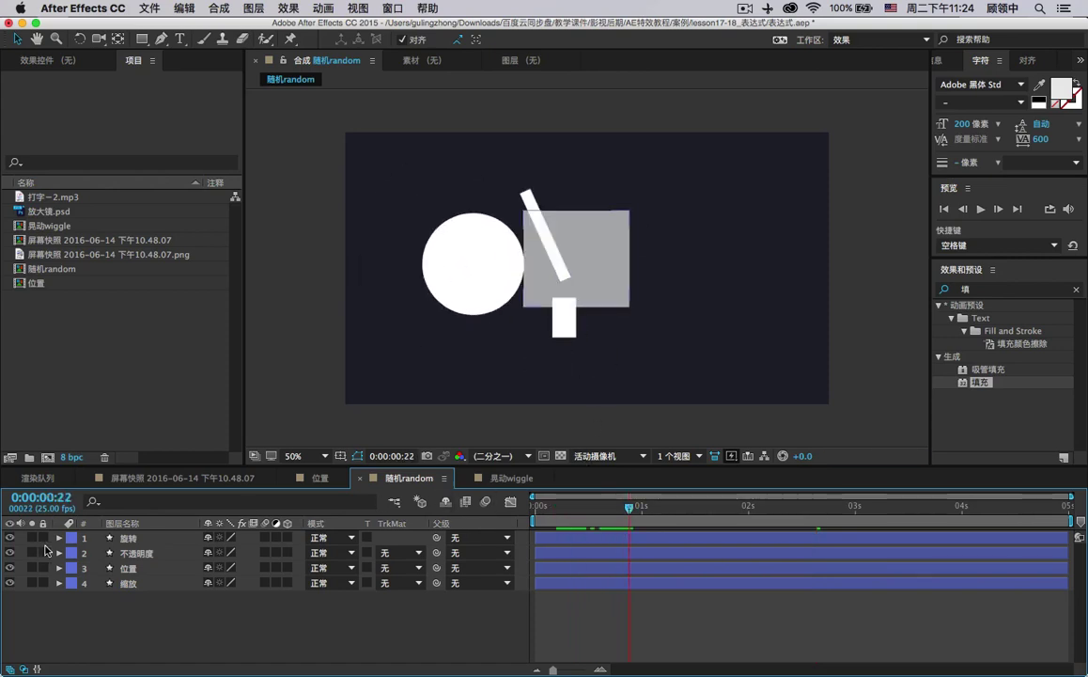
# Solo the 旋转 layer in 随机random and preview its random rotation from near the start of the timeline.
pyautogui.click(32, 538)
pyautogui.click(570, 508)
pyautogui.press('space')
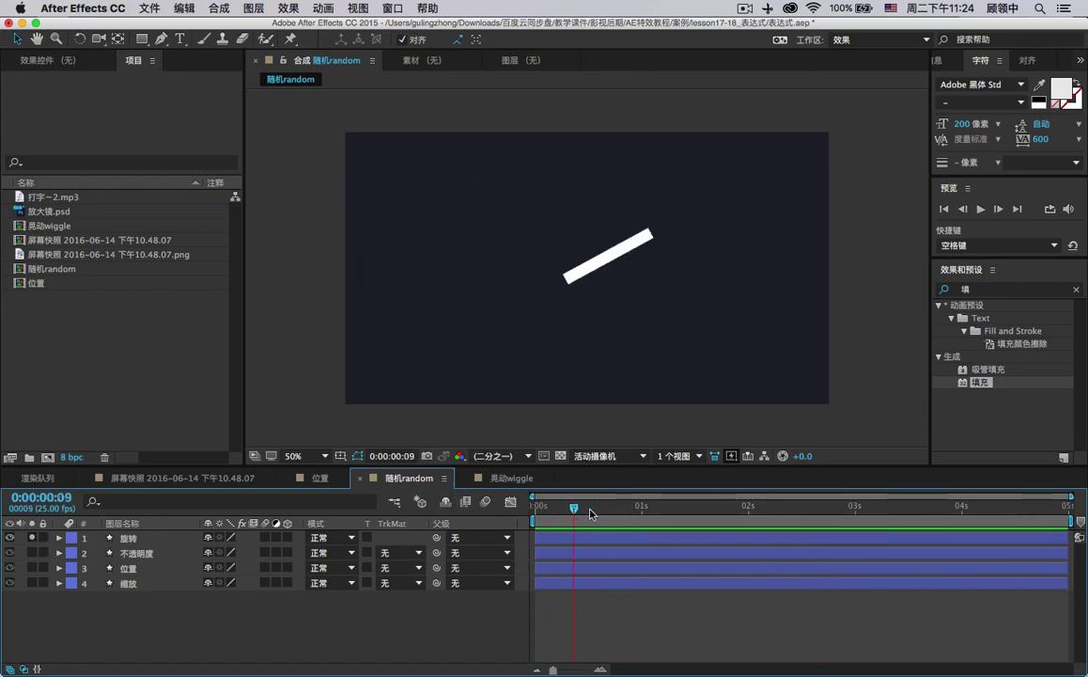
# Solo the 不透明度 layer in place of 旋转 and preview its random opacity.
pyautogui.click(31, 552)
pyautogui.click(32, 537)
pyautogui.press('space')
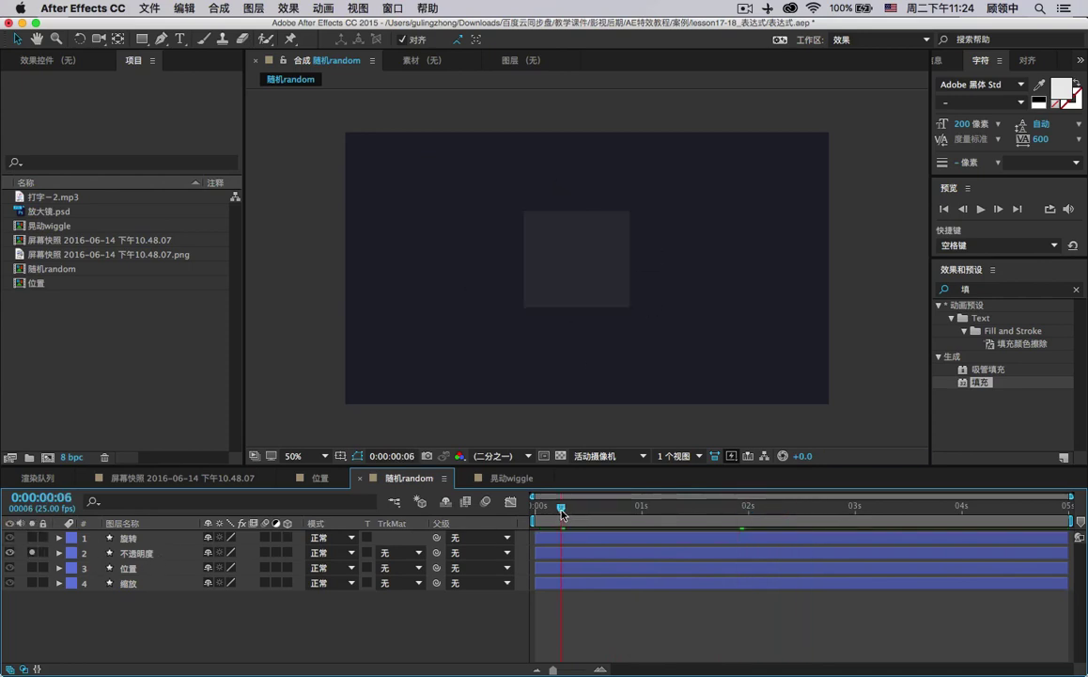
pyautogui.click(980, 208)
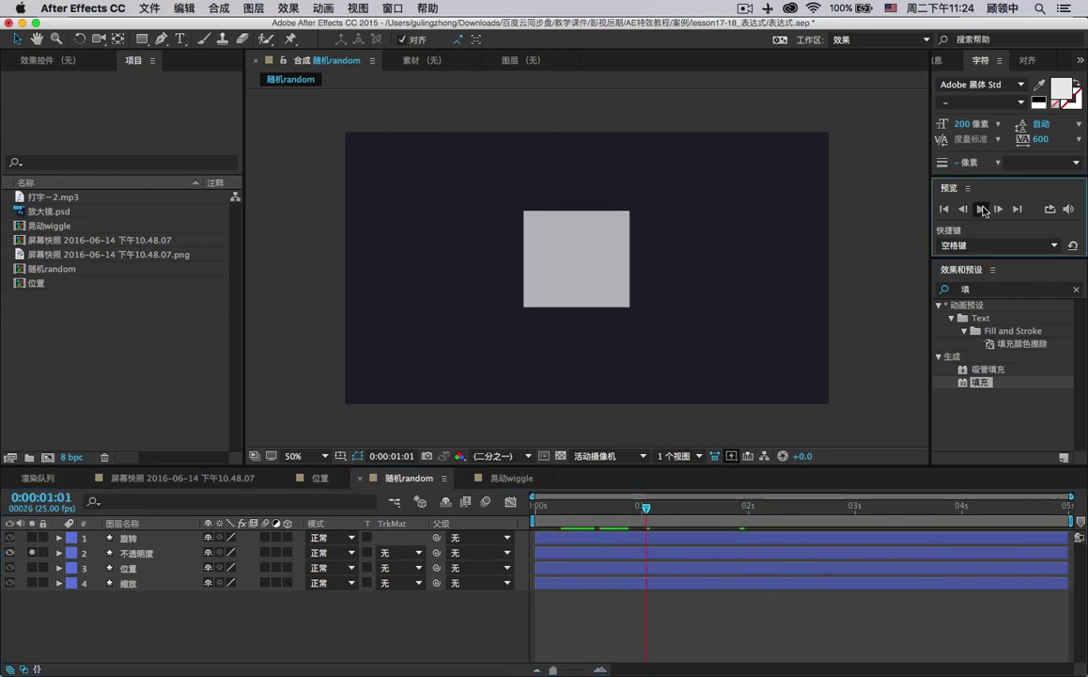
# Preview the random position of the 位置 layer on its own, followed by the 缩放 layer on its own.
pyautogui.click(32, 552)
pyautogui.click(32, 568)
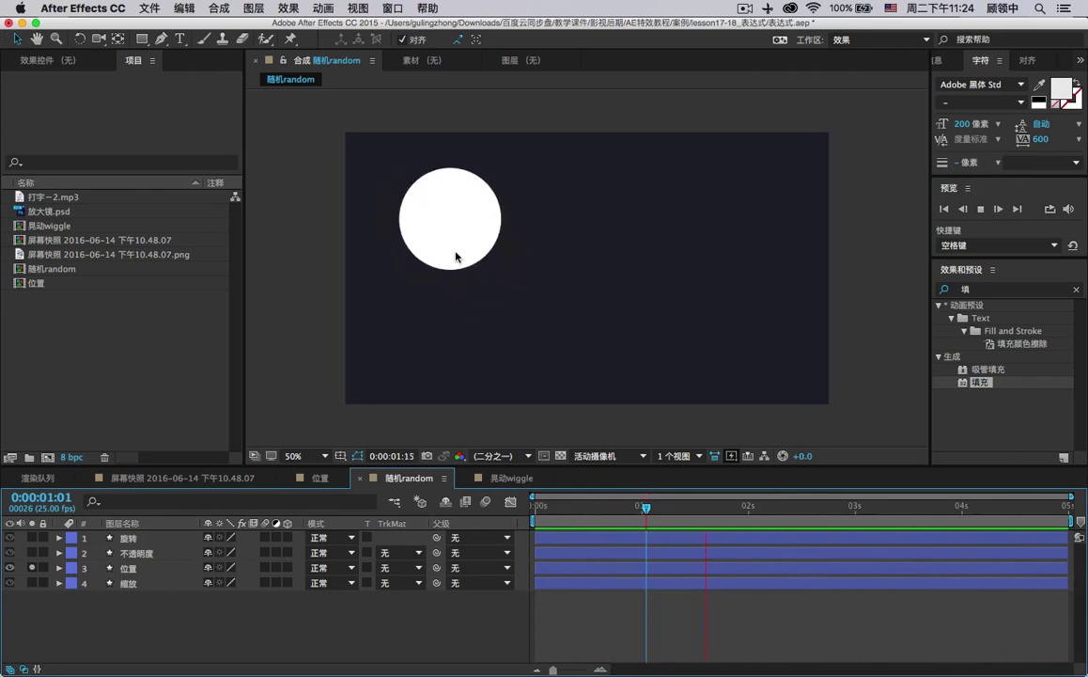
pyautogui.click(32, 582)
pyautogui.click(32, 568)
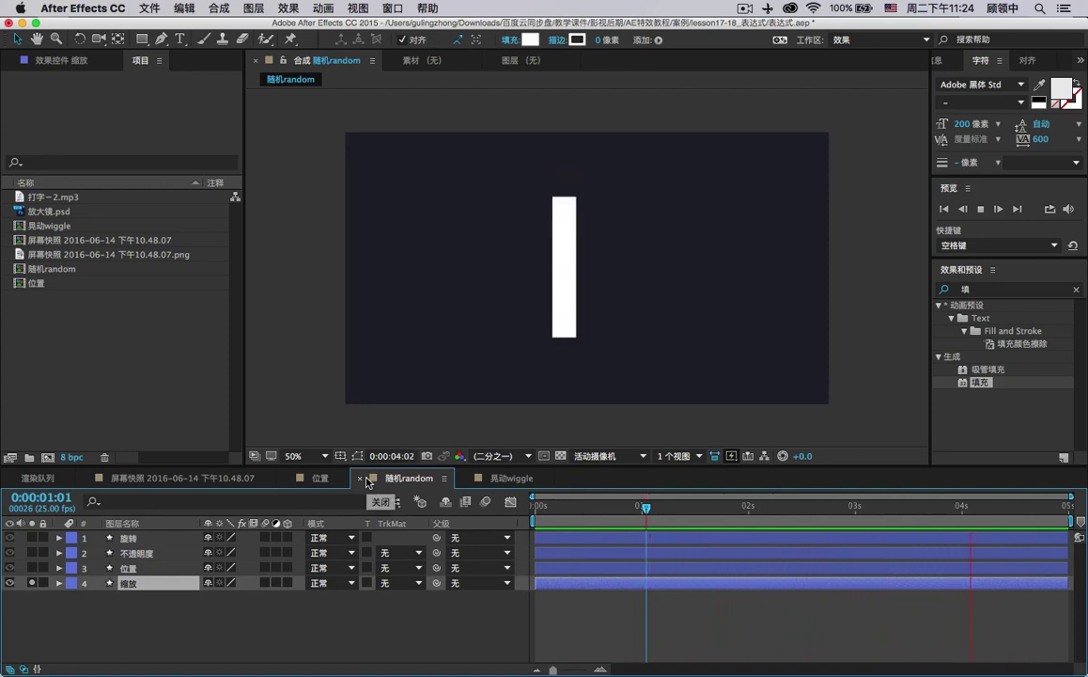
# Preview the rotation animation in the 晃动wiggle composition.
pyautogui.click(507, 478)
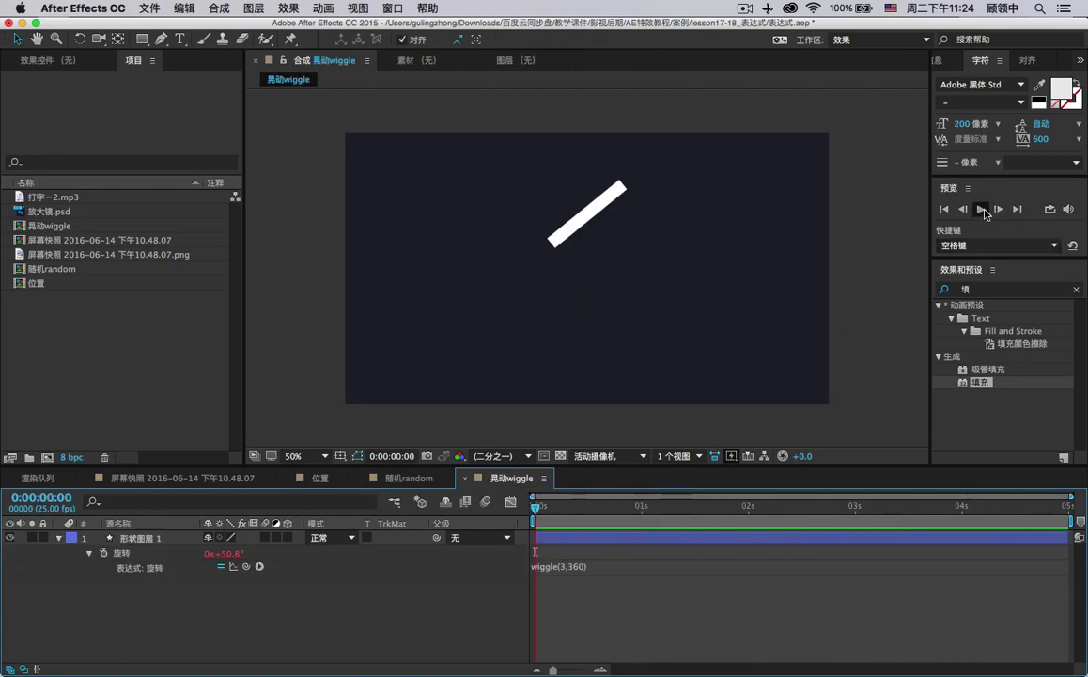
pyautogui.press('space')
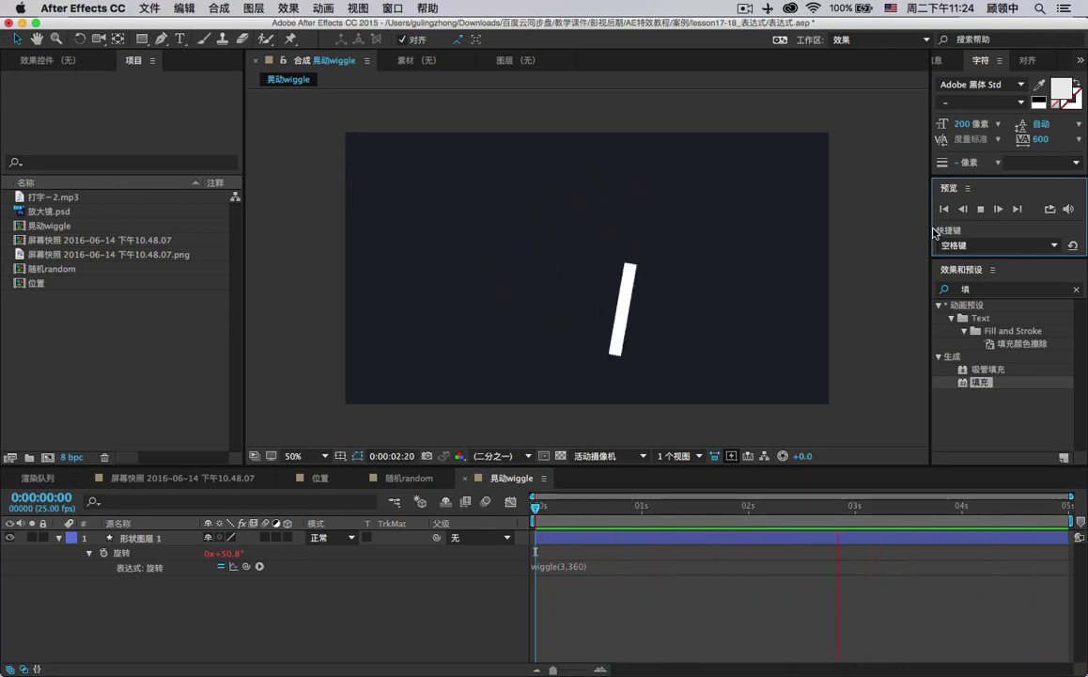
pyautogui.press('space')
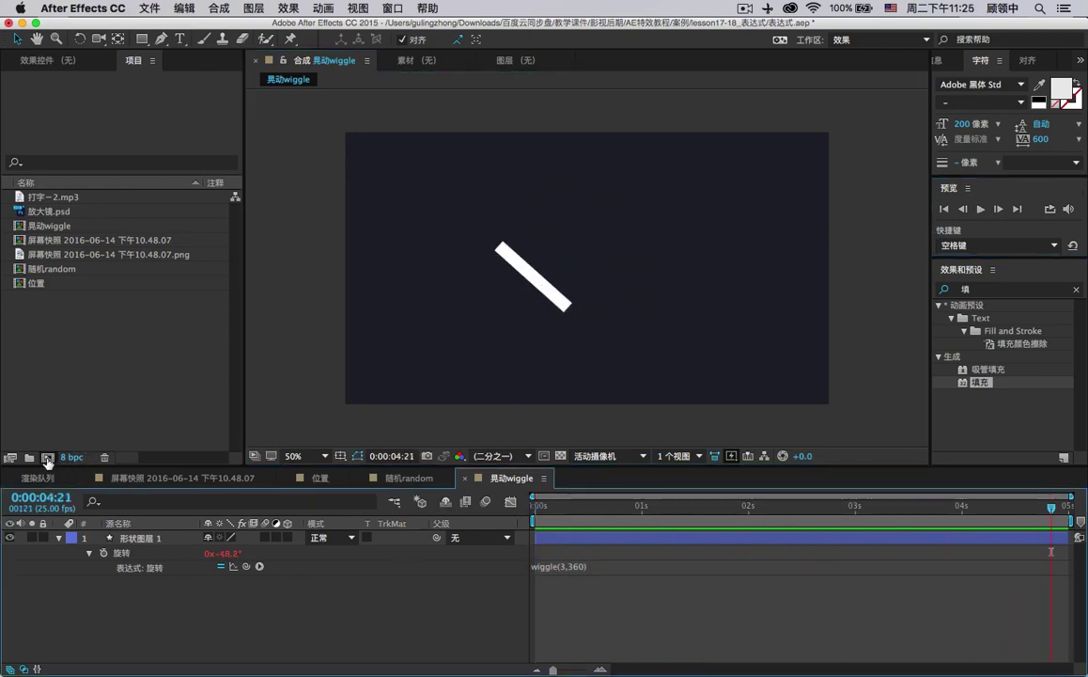
# Save the project and create the composition 合成 1 at 1280 × 720 px, 25 fps, lasting 0:00:05:00.
pyautogui.press('super+s')
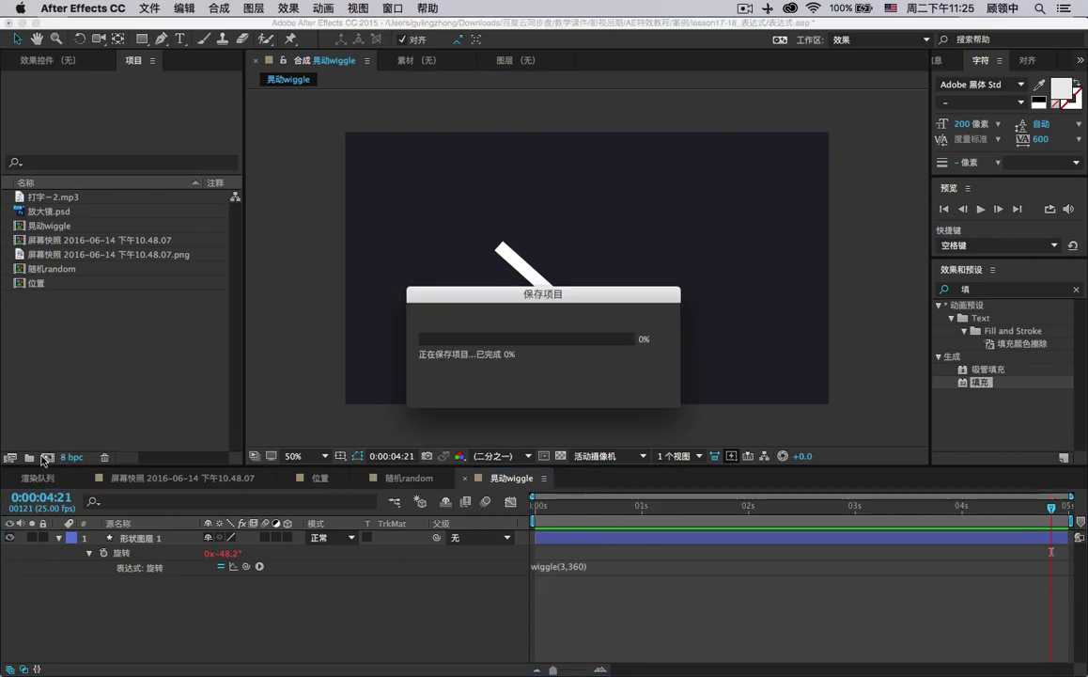
pyautogui.click(44, 458)
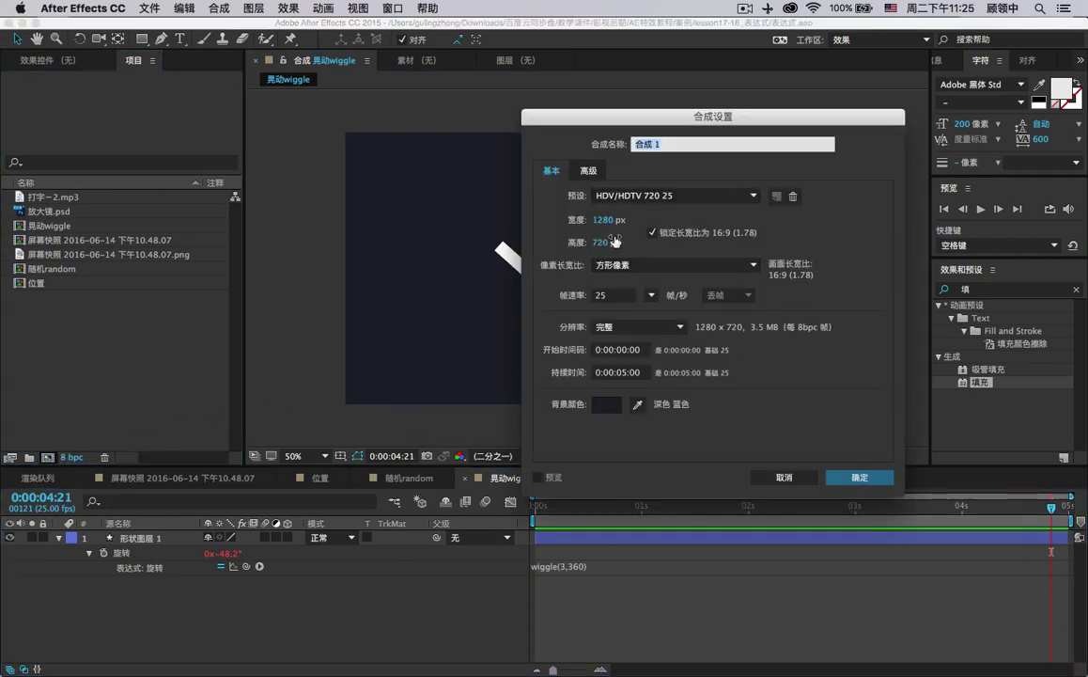
pyautogui.doubleClick(622, 372)
pyautogui.click(857, 477)
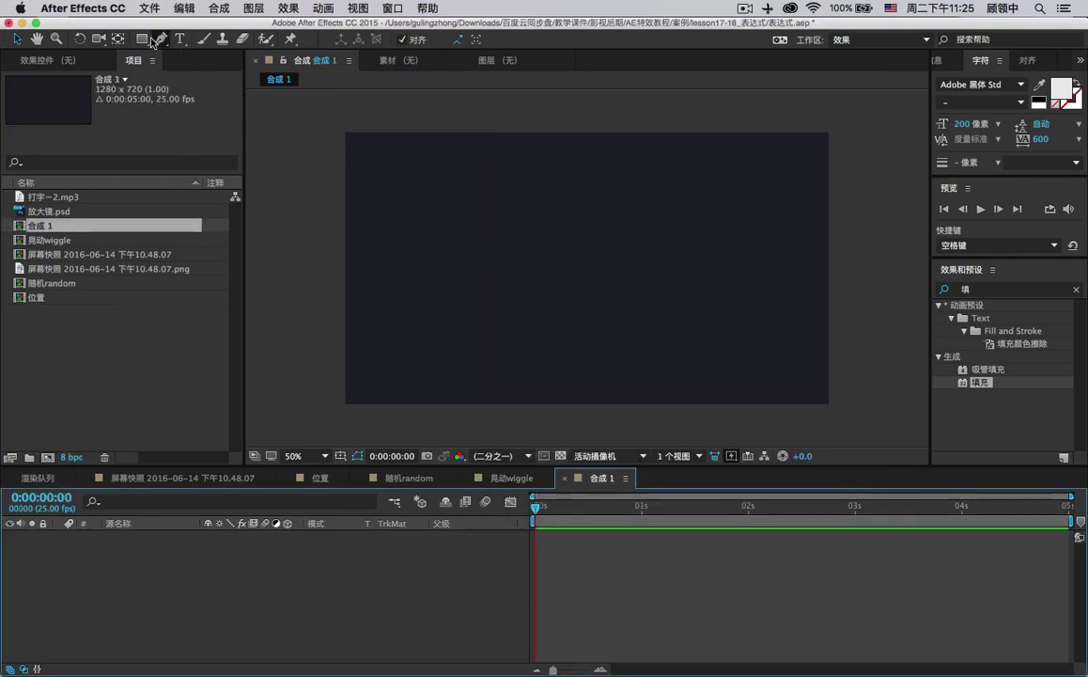
# Draw a tall, narrow white rectangle just left of the composition's centre, with a stroke of 0 pixels.
pyautogui.moveTo(152, 43); pyautogui.dragTo(193, 39)
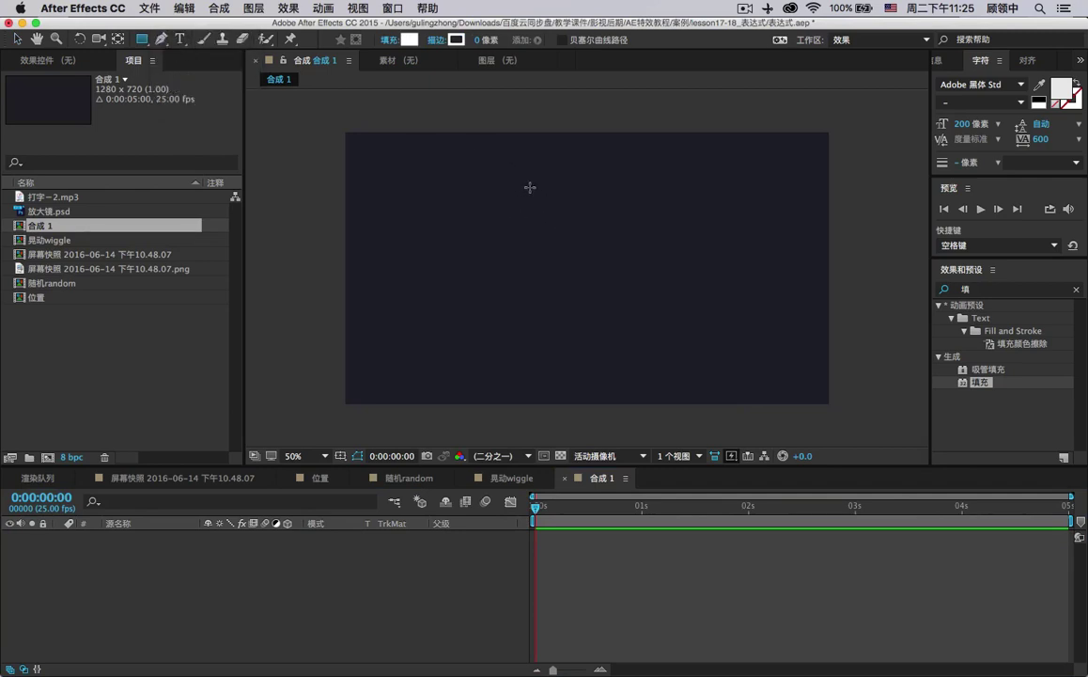
pyautogui.moveTo(531, 186); pyautogui.dragTo(553, 320)
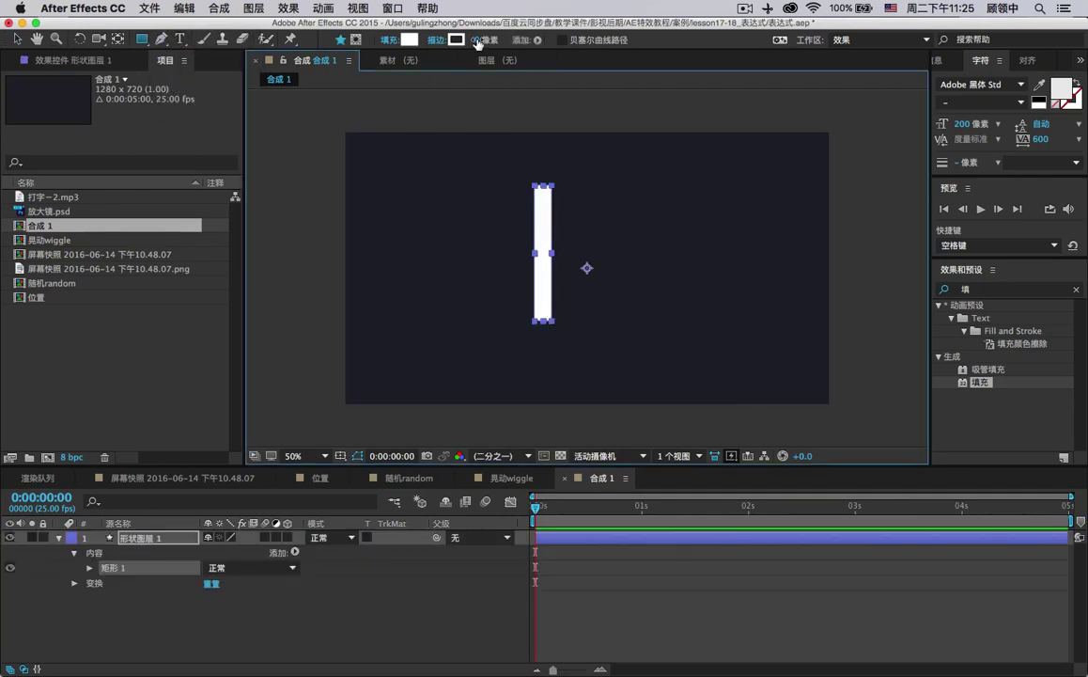
pyautogui.click(478, 40)
pyautogui.click(383, 94)
pyautogui.click(15, 39)
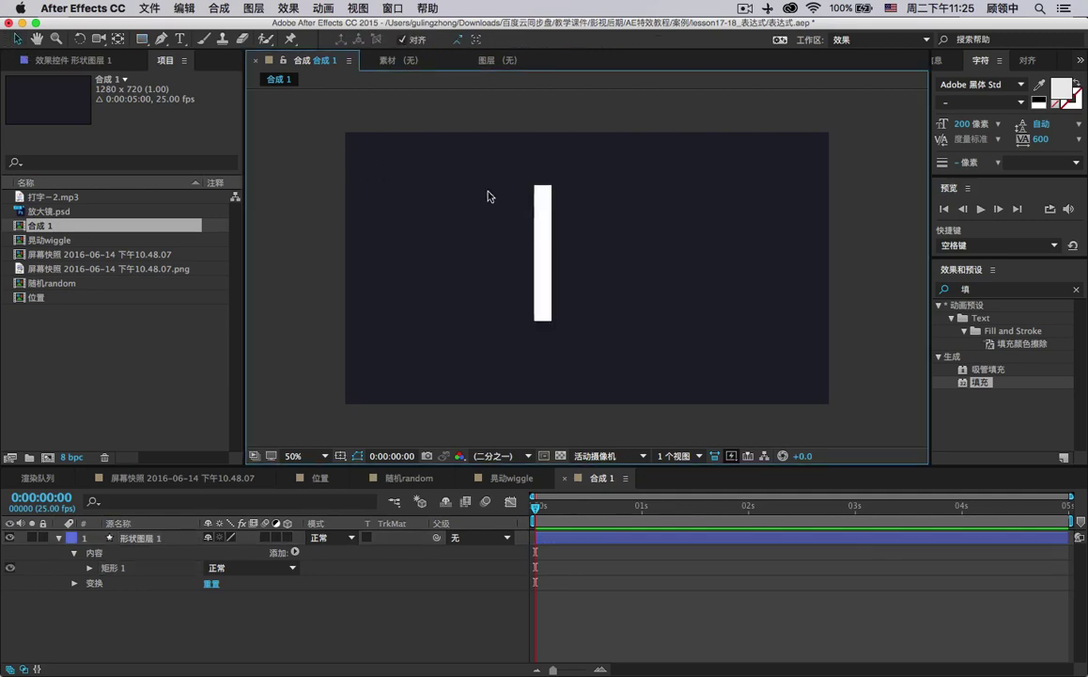
# Move the white bar's anchor point to the middle of its bottom edge and position the bar in the upper centre of the composition.
pyautogui.moveTo(547, 220); pyautogui.dragTo(576, 216)
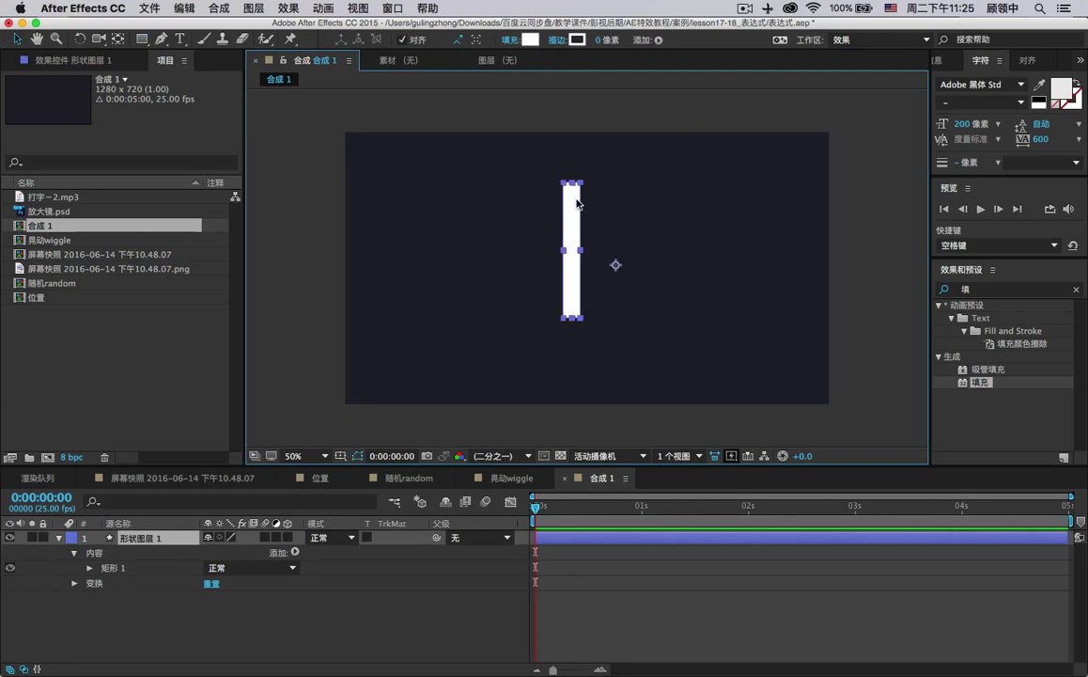
pyautogui.click(118, 39)
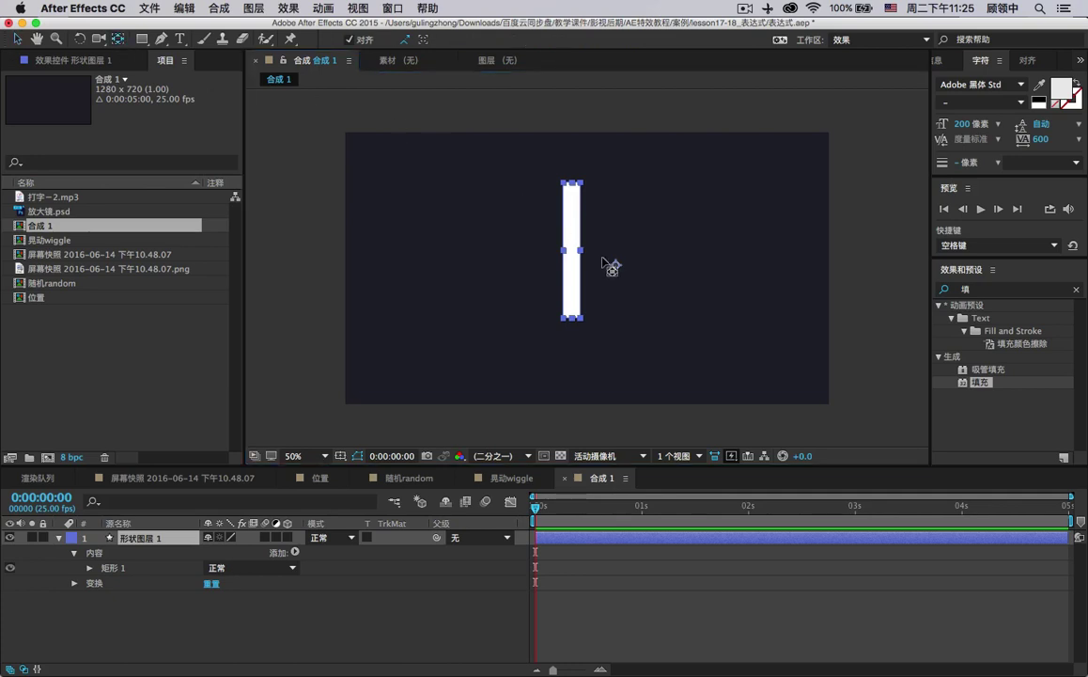
pyautogui.moveTo(615, 268); pyautogui.dragTo(573, 319)
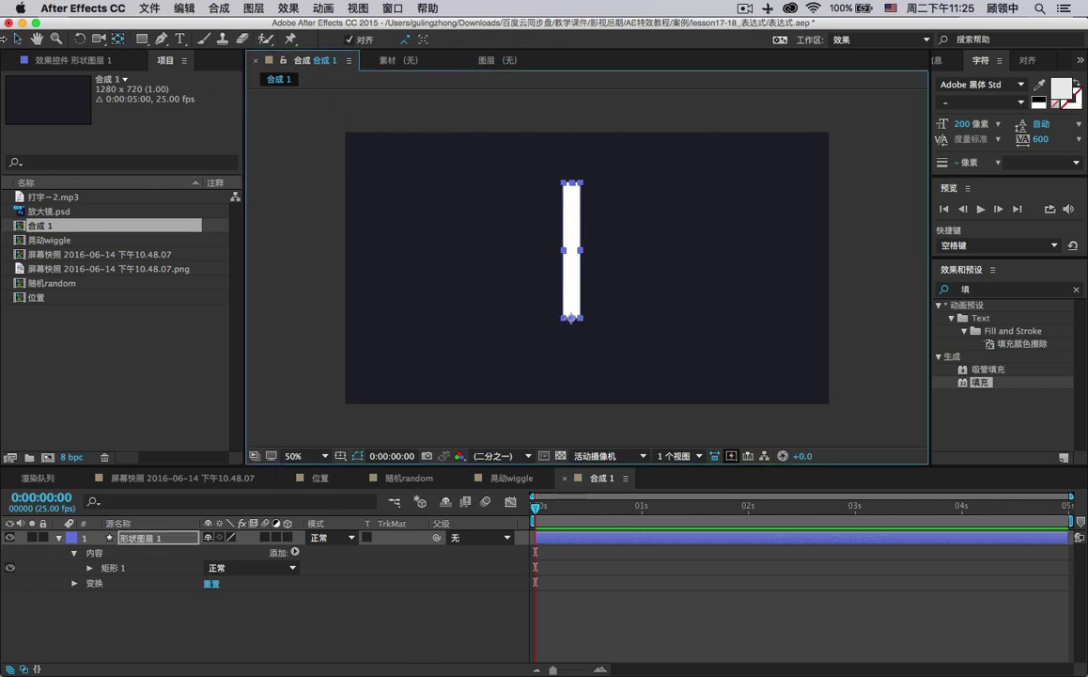
pyautogui.click(16, 41)
pyautogui.moveTo(573, 233); pyautogui.dragTo(576, 213)
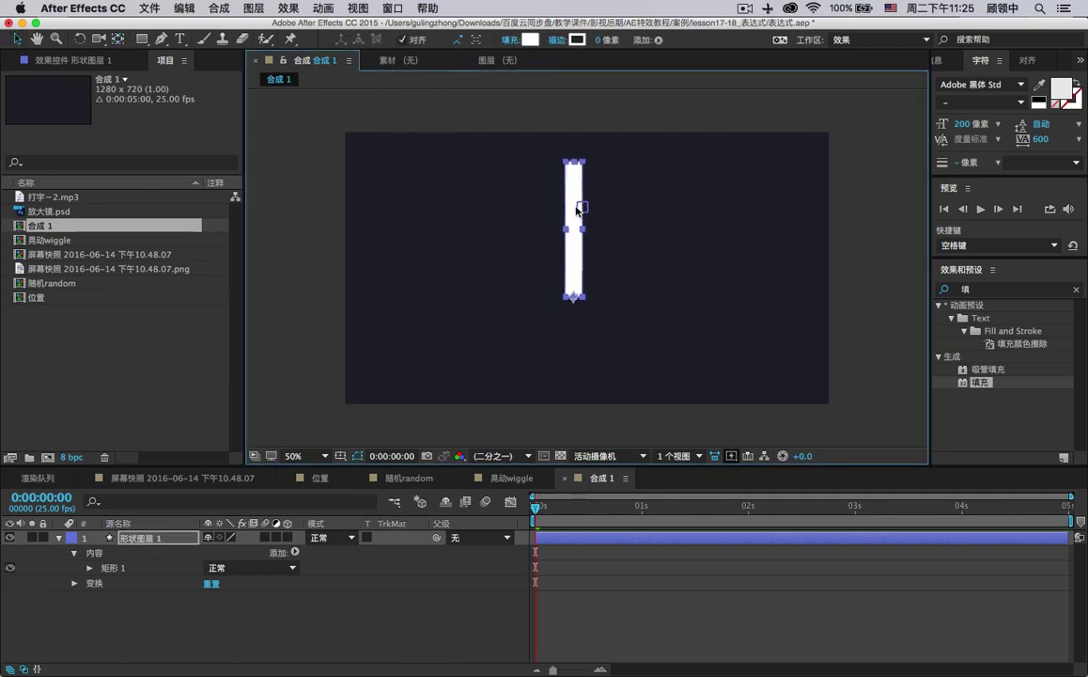
# Show the rotation property of 形状图层 1 and try enabling an expression on it, leaving the expression empty.
pyautogui.click(166, 540)
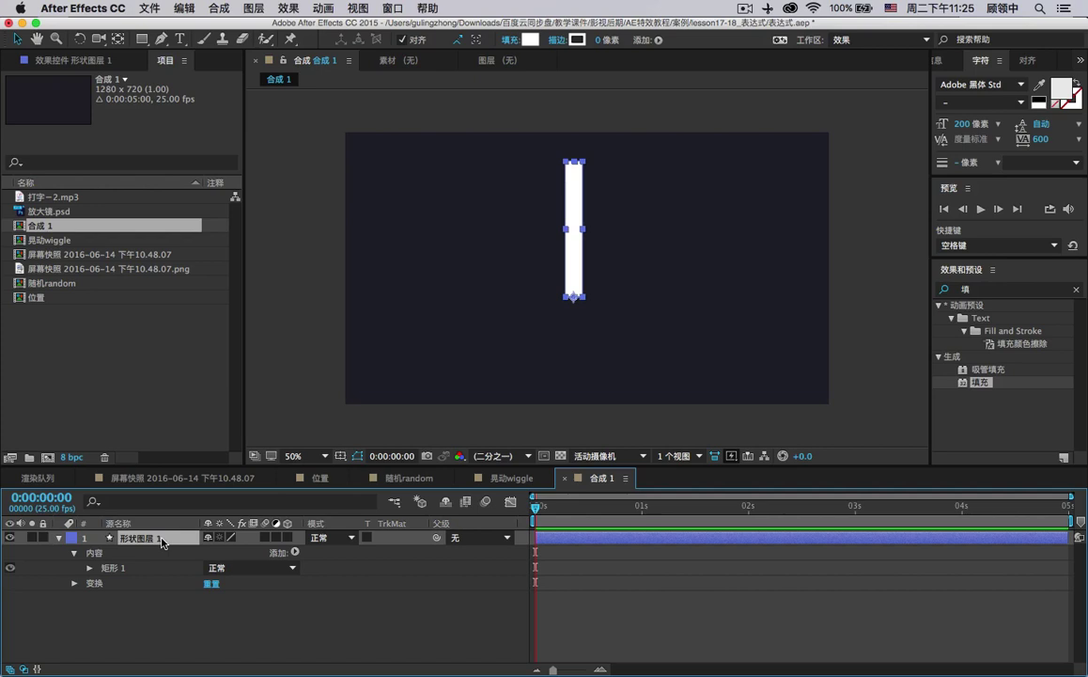
pyautogui.press('r')
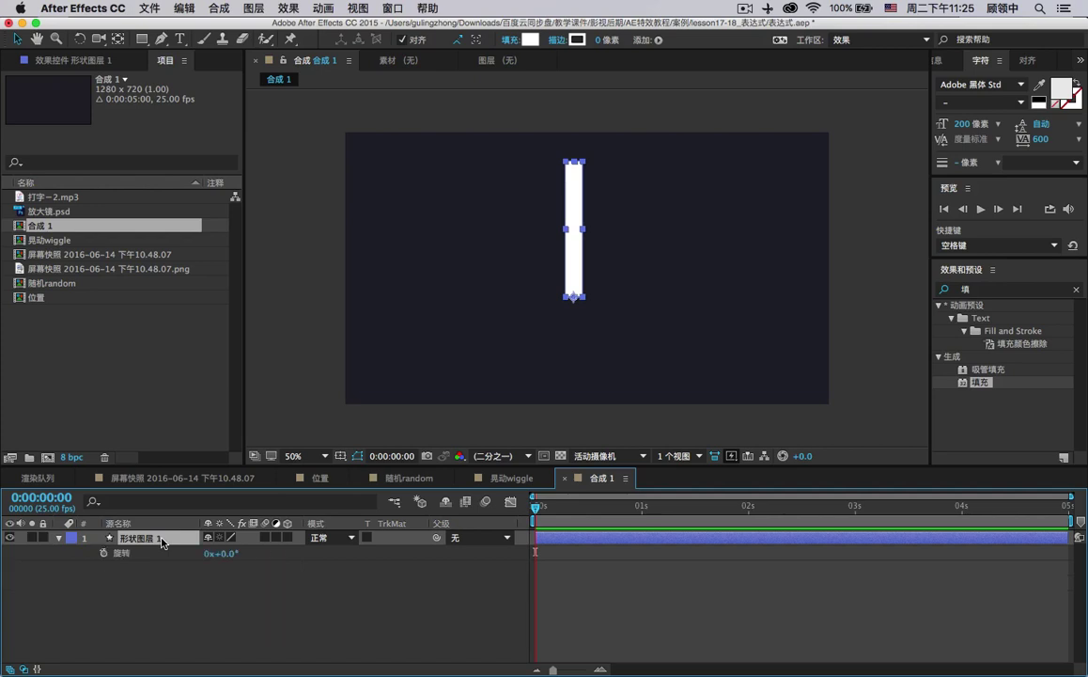
pyautogui.keyDown('alt'); pyautogui.click(103, 553); pyautogui.keyUp('alt')
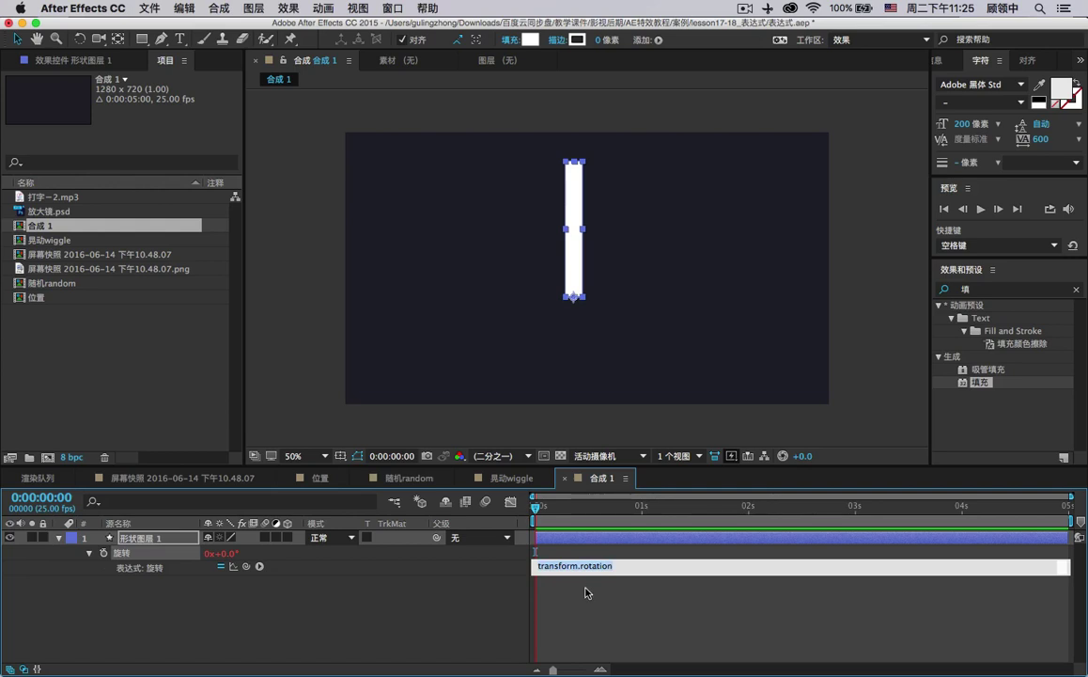
pyautogui.press('BackSpace')
pyautogui.click(218, 566)
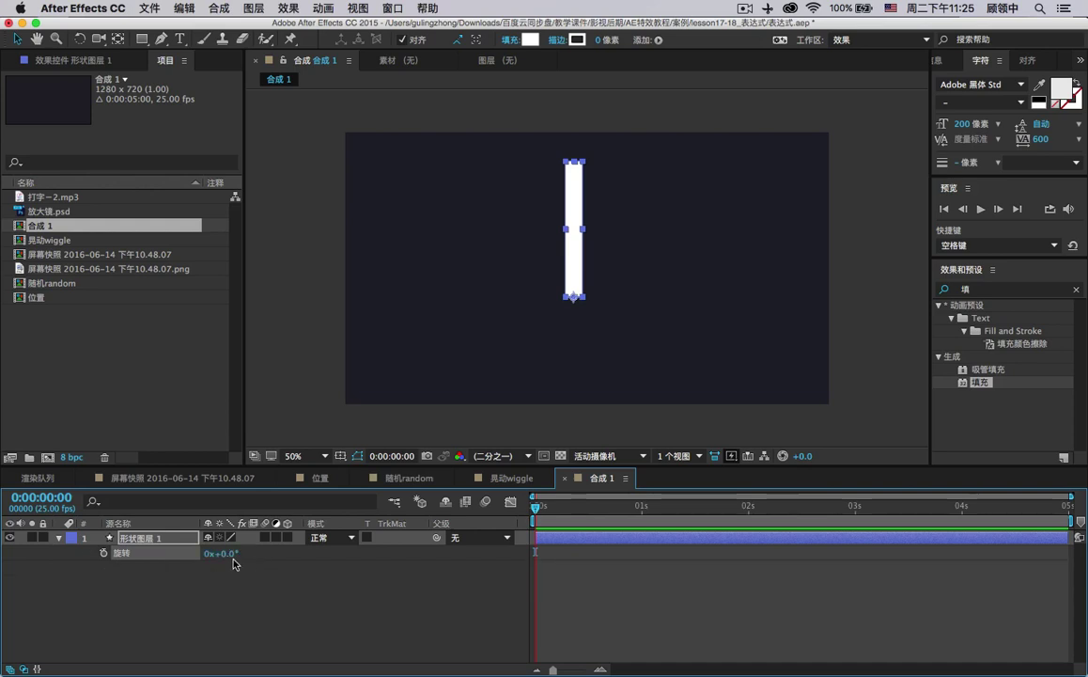
# Display the position property of 形状图层 1 alongside its rotation to compare their values.
pyautogui.hotkey('shift', 'p')
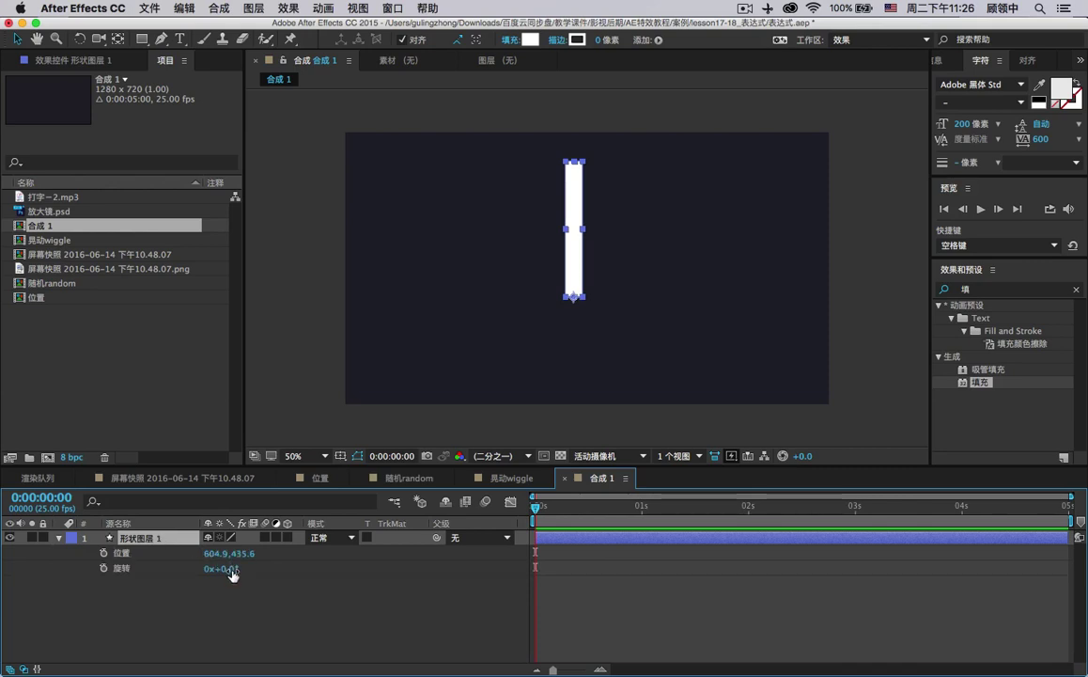
pyautogui.click(122, 570)
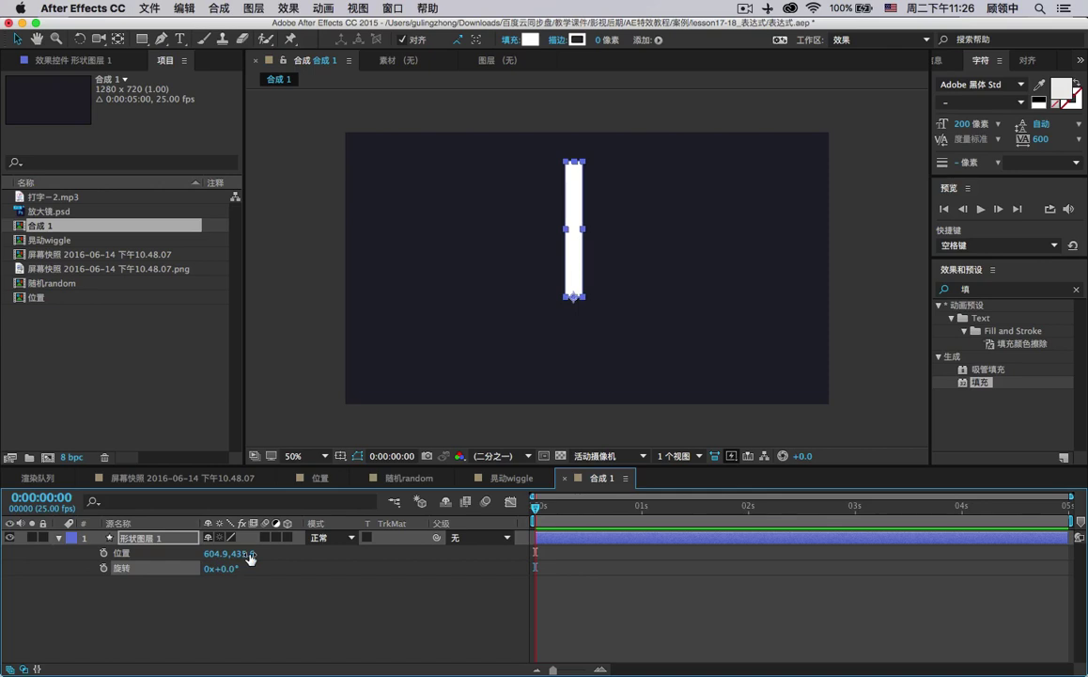
pyautogui.moveTo(250, 558)
pyautogui.mouseDown()
pyautogui.moveTo(223, 561)
pyautogui.moveTo(250, 556)
pyautogui.mouseUp()
pyautogui.moveTo(248, 556); pyautogui.dragTo(230, 572)
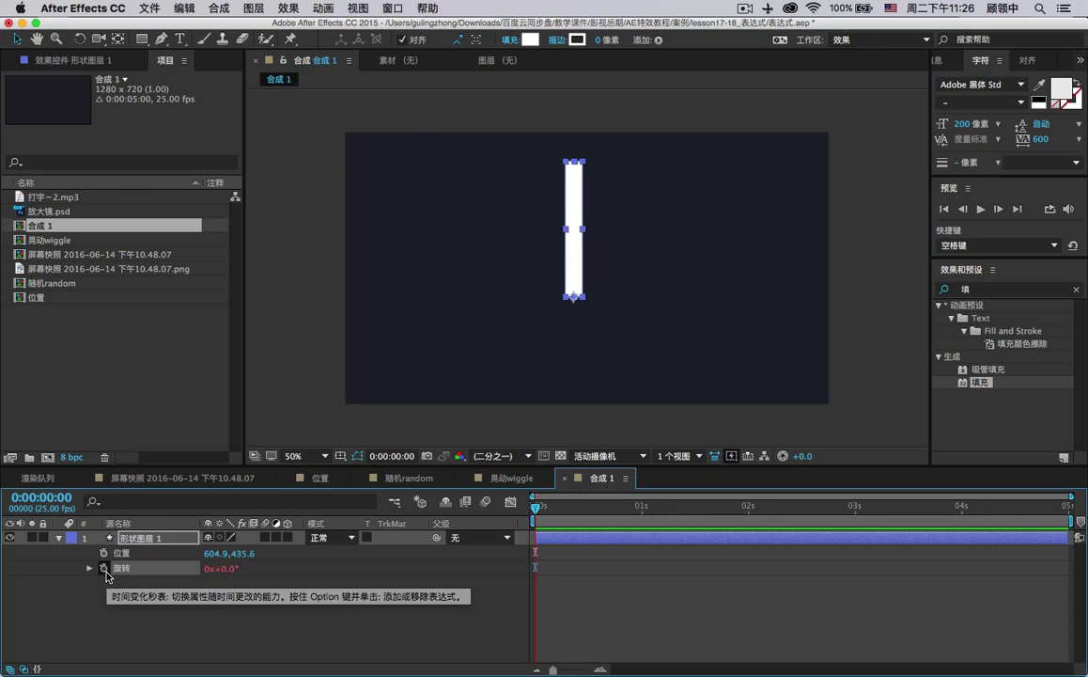
# Add the expression wiggle(3,360) to the rotation of 形状图层 1.
pyautogui.keyDown('alt'); pyautogui.click(105, 569); pyautogui.keyUp('alt')
pyautogui.write('wiggle(3,')
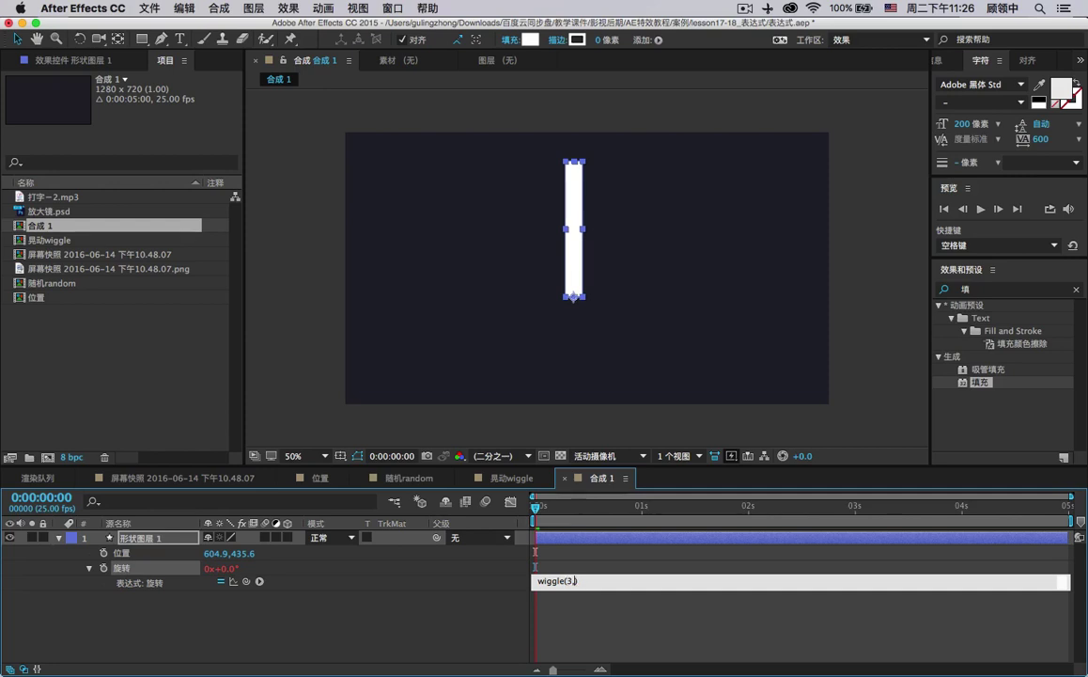
pyautogui.write(',')
pyautogui.click(569, 621)
# Try a frequency of 10 in the rotation's wiggle expression and restore it to 3.
pyautogui.click(574, 582)
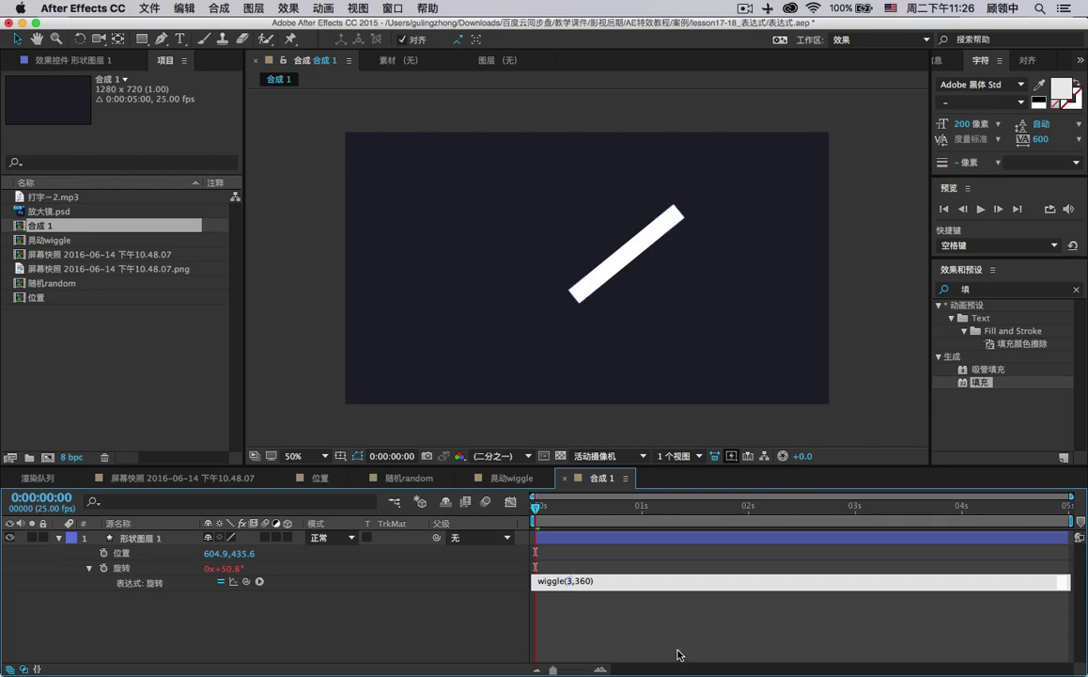
pyautogui.write('10')
pyautogui.press('BackSpace')
pyautogui.press('BackSpace')
pyautogui.write('3')
pyautogui.moveTo(575, 581); pyautogui.dragTo(595, 581)
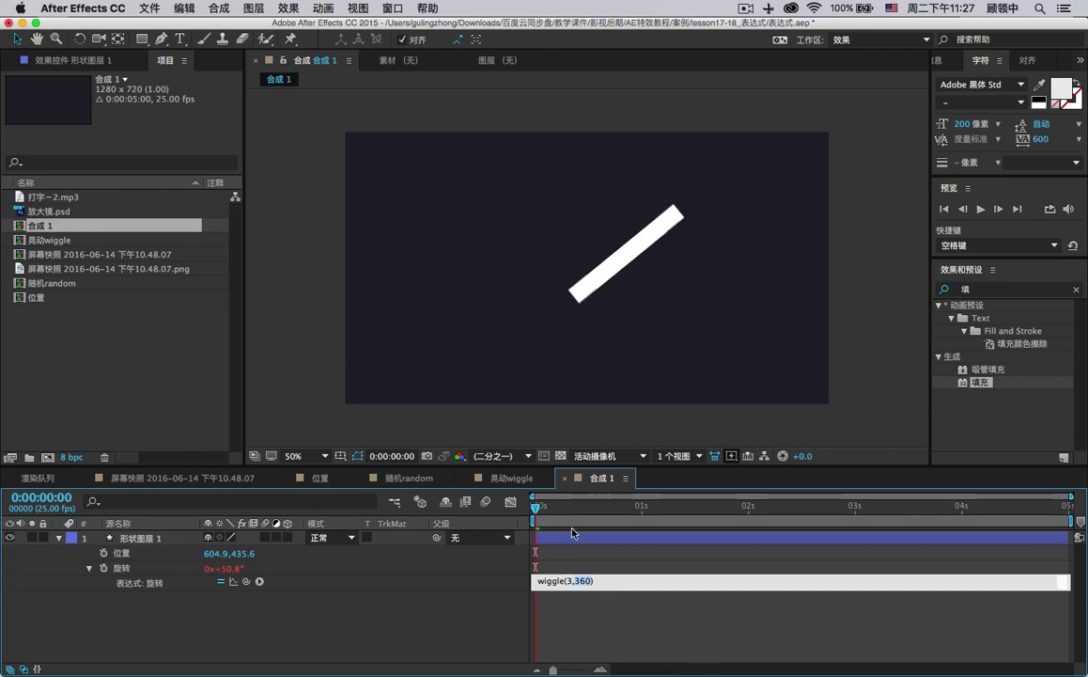
# Scrub through the first second of 合成 1 and play the wiggling bar from the start.
pyautogui.moveTo(571, 508); pyautogui.dragTo(663, 509)
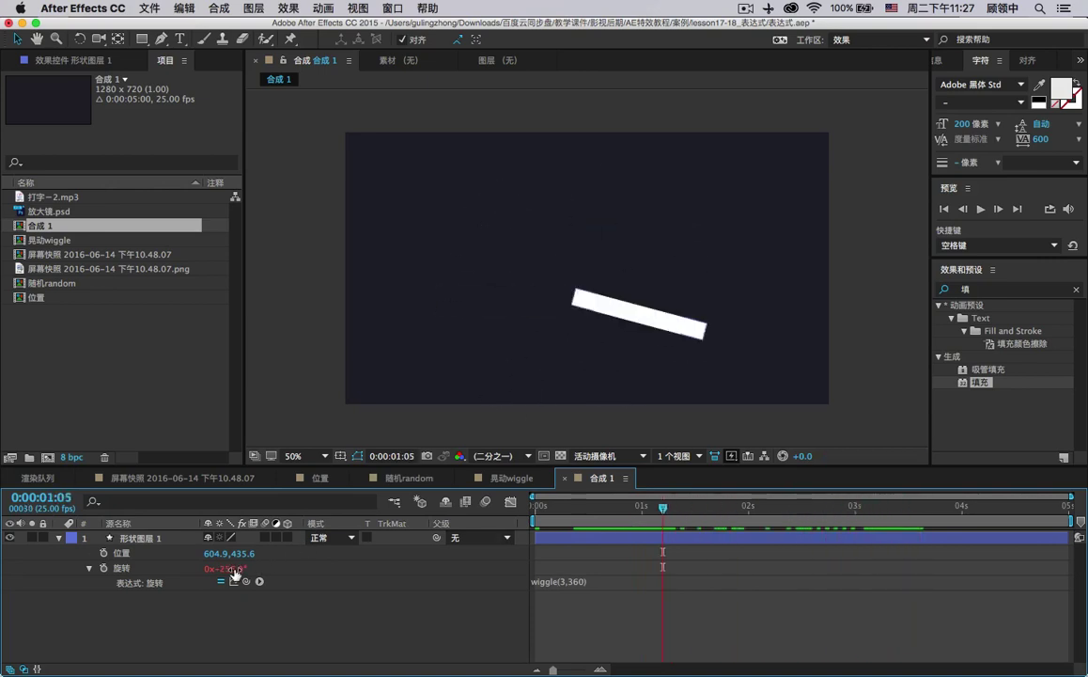
pyautogui.press('Home')
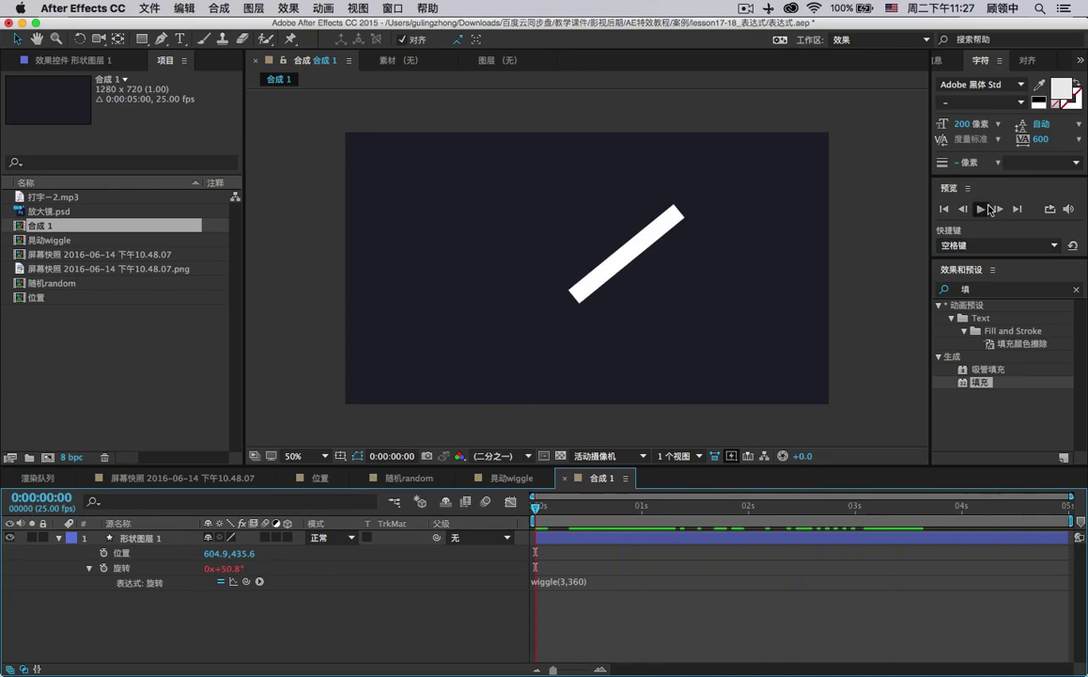
pyautogui.click(984, 209)
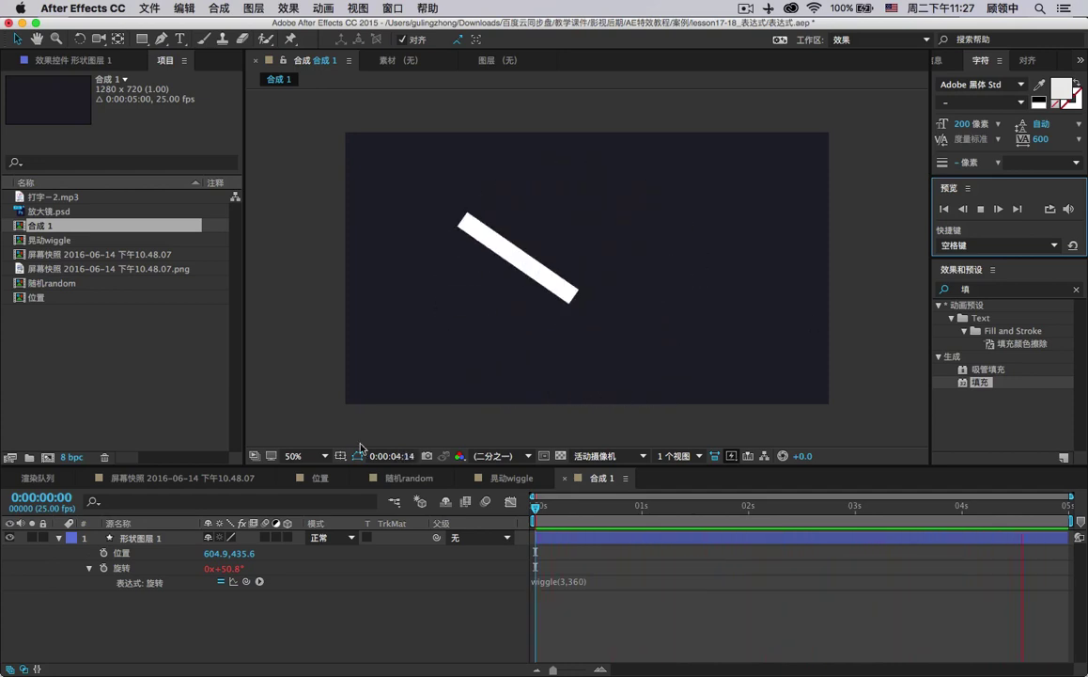
# Scale 形状图层 1 to 70% and move the bar's anchor to about 636.9, 369.6, near the centre of 合成 1.
pyautogui.click(163, 541)
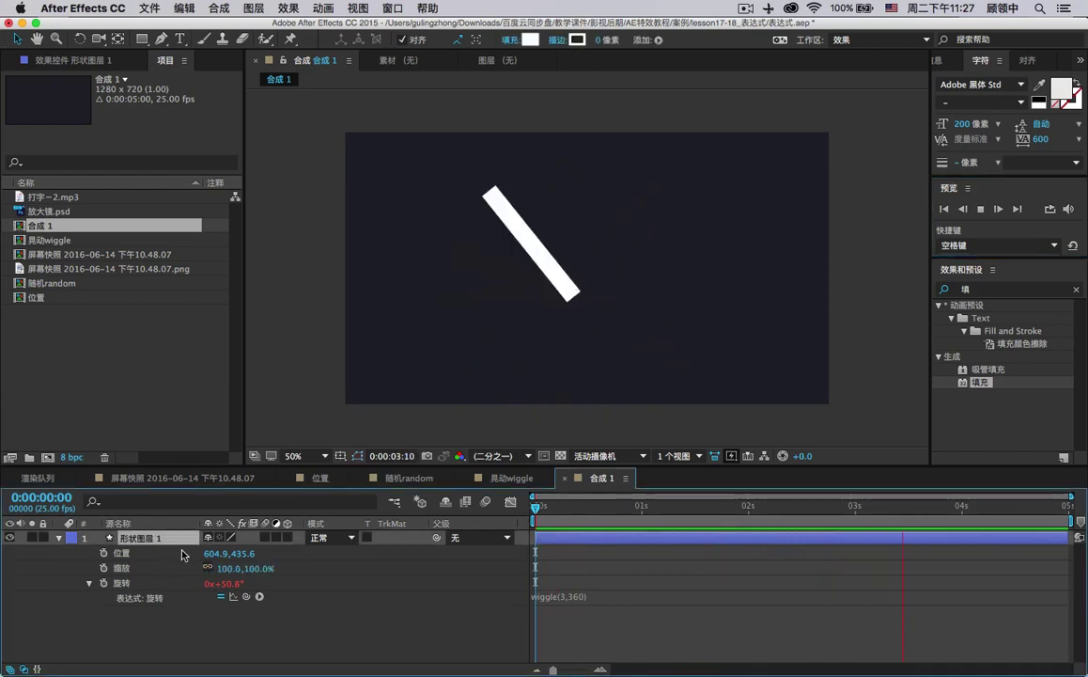
pyautogui.hotkey('shift', 's')
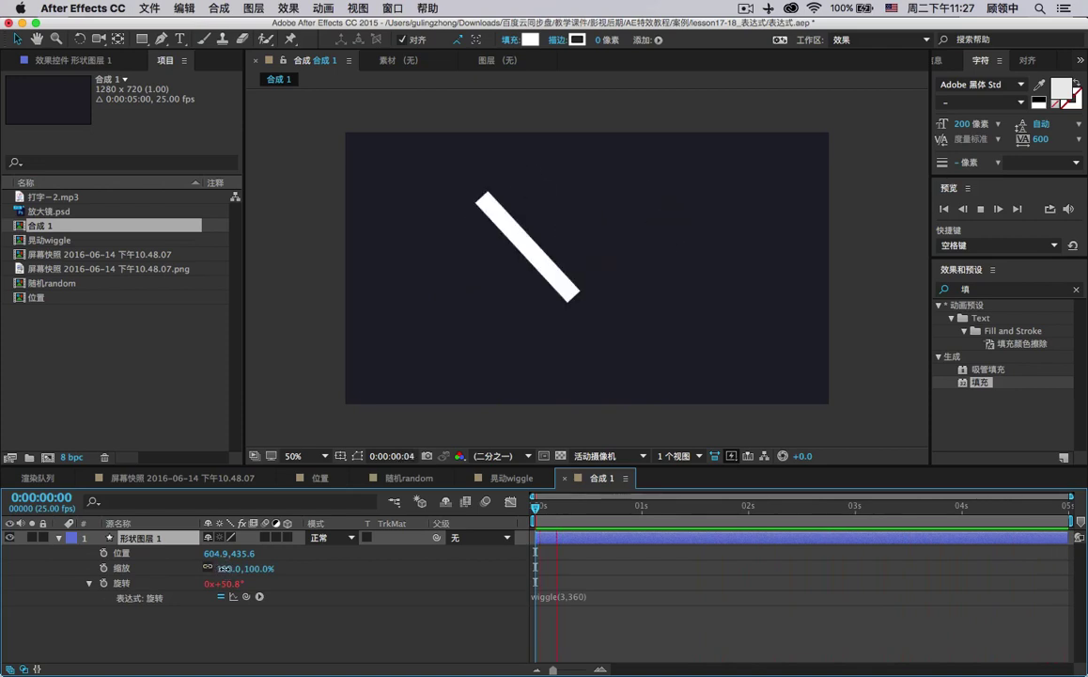
pyautogui.moveTo(221, 562); pyautogui.dragTo(198, 566)
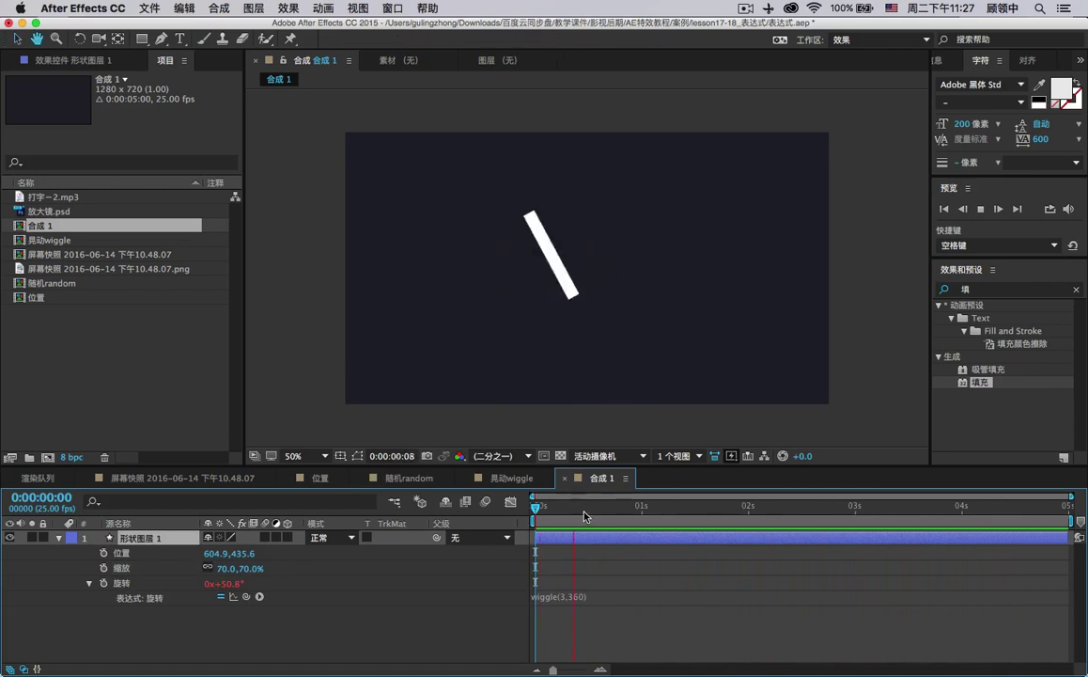
pyautogui.click(604, 287)
pyautogui.moveTo(603, 287); pyautogui.dragTo(619, 256)
pyautogui.press('space')
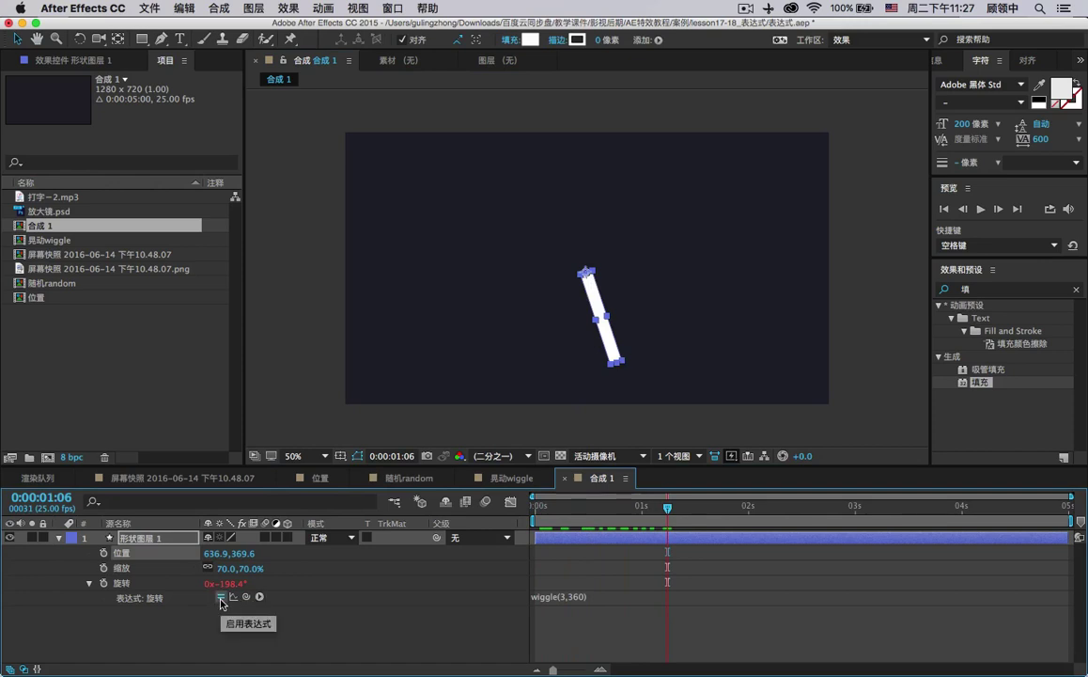
# Remove the wiggle expression from the rotation of 形状图层 1 and scrub the first half second of 合成 1.
pyautogui.press('super+z')
pyautogui.click(548, 512)
pyautogui.moveTo(548, 512); pyautogui.dragTo(582, 512)
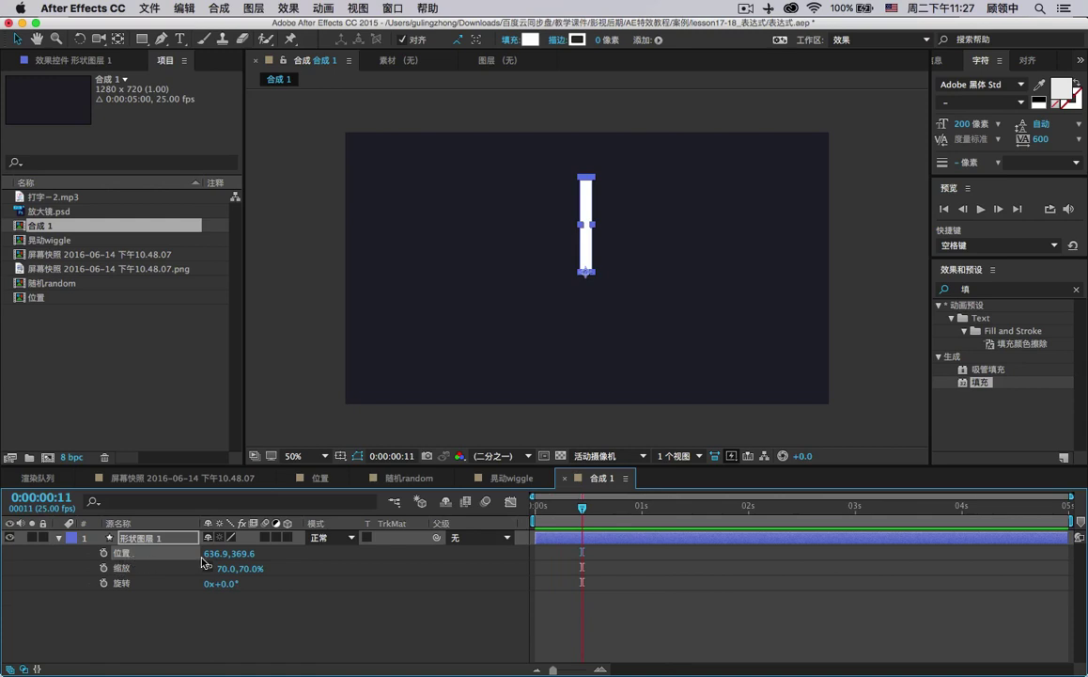
# Add the expression wiggle(3,80) to the position of 形状图层 1.
pyautogui.keyDown('alt'); pyautogui.click(103, 554); pyautogui.keyUp('alt')
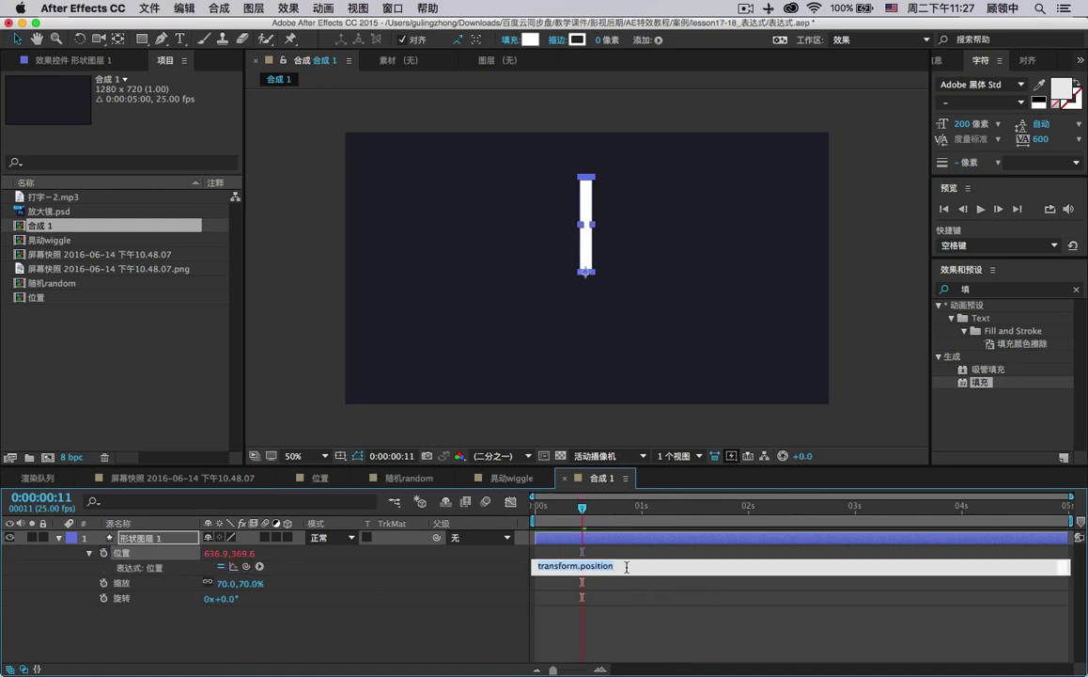
pyautogui.click(671, 586)
pyautogui.press('super+a')
pyautogui.write('wigg')
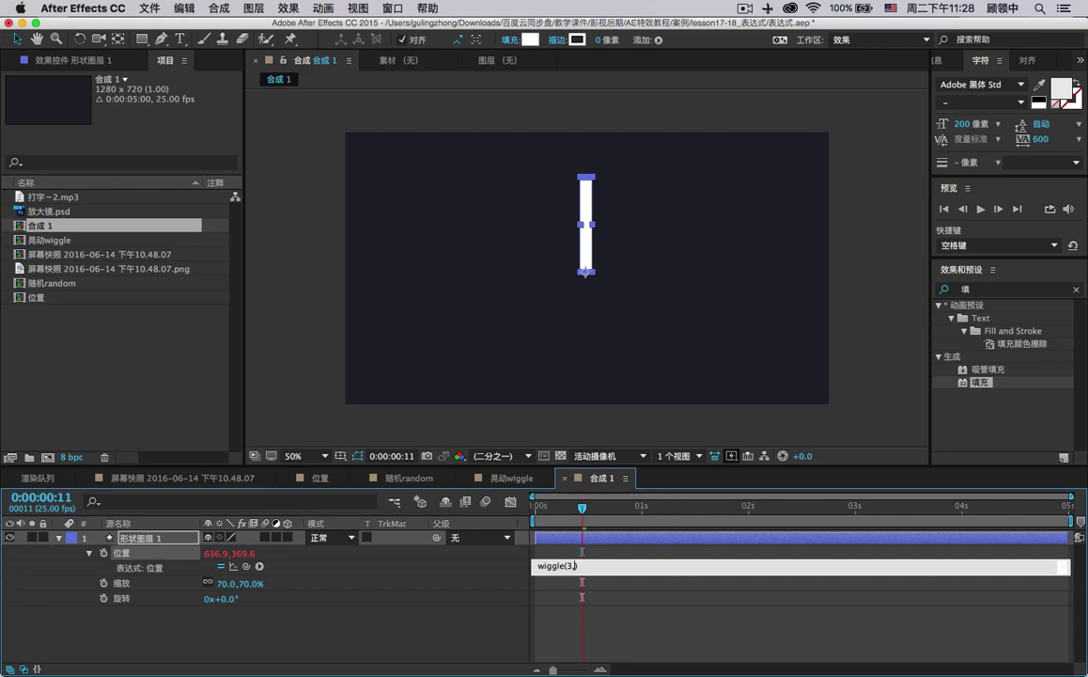
pyautogui.write('80)')
pyautogui.click(642, 596)
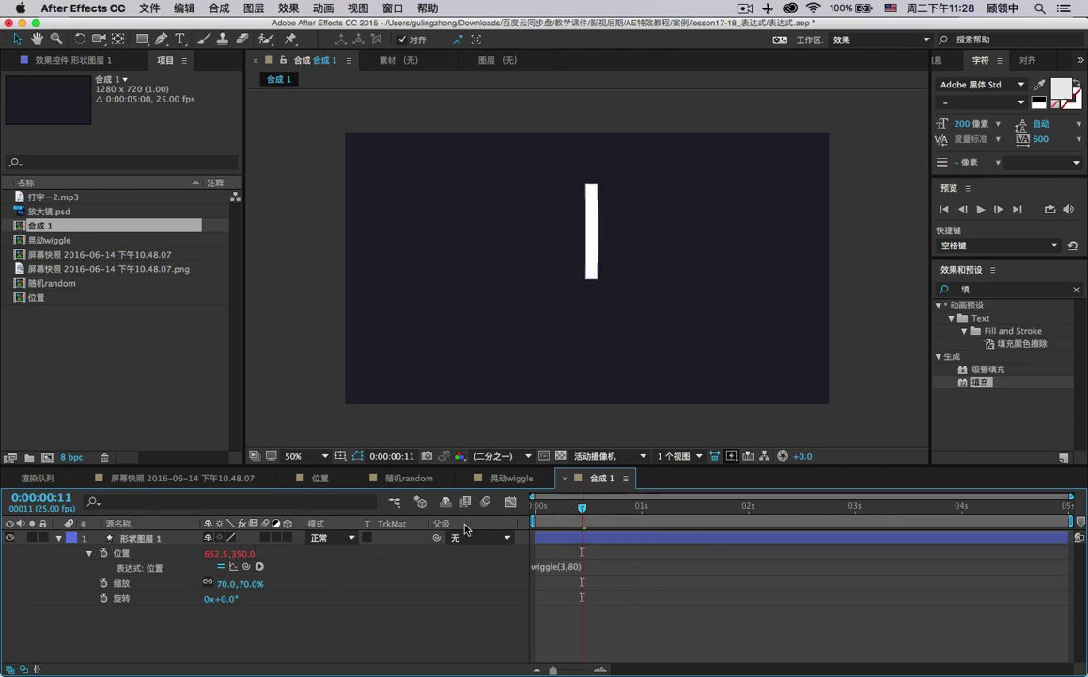
# Scrub 合成 1 to examine the position wiggle, outlining the area around the bar's lower end with a screen-capture selection and cancelling it.
pyautogui.moveTo(570, 511); pyautogui.dragTo(510, 514)
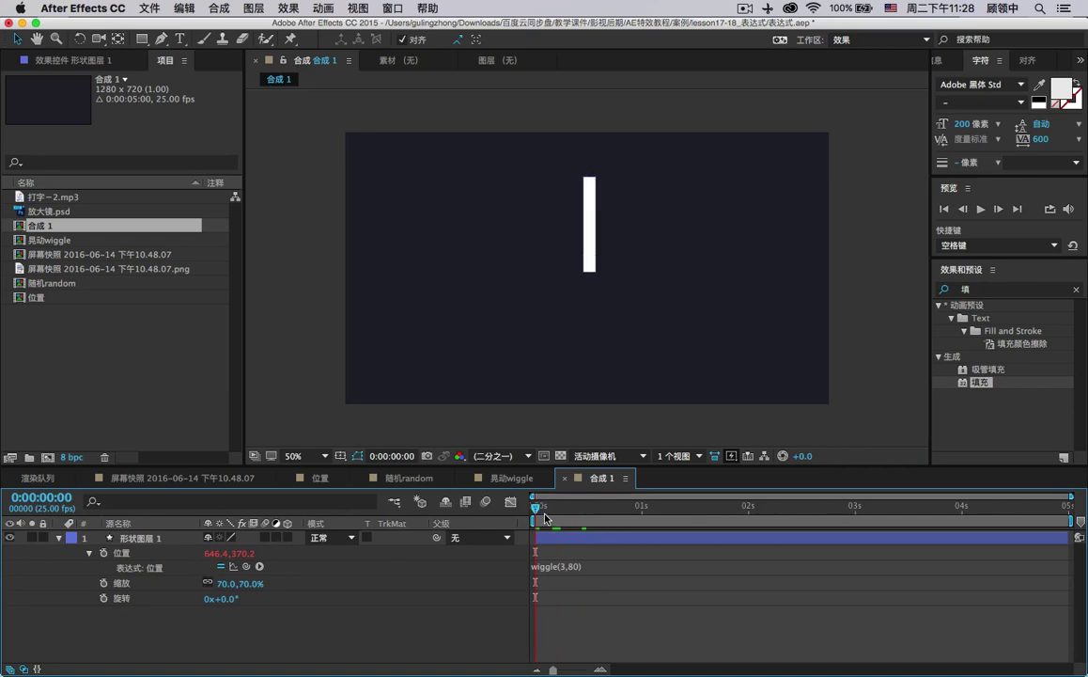
pyautogui.moveTo(549, 508)
pyautogui.mouseDown()
pyautogui.moveTo(769, 510)
pyautogui.moveTo(535, 510)
pyautogui.mouseUp()
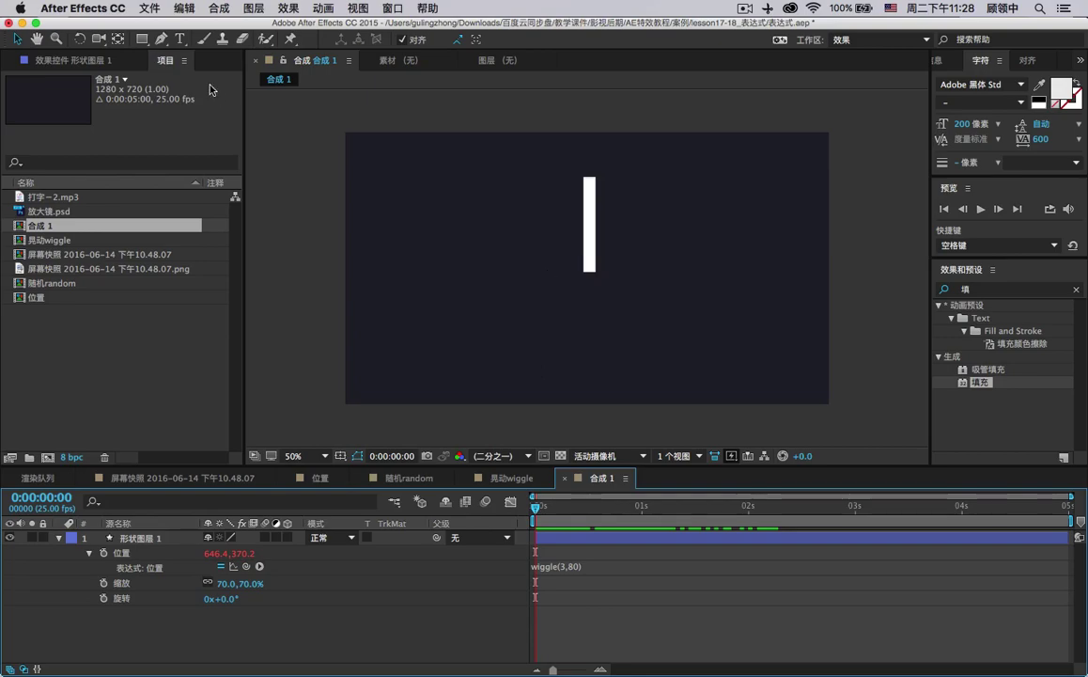
pyautogui.press('super+shift+4')
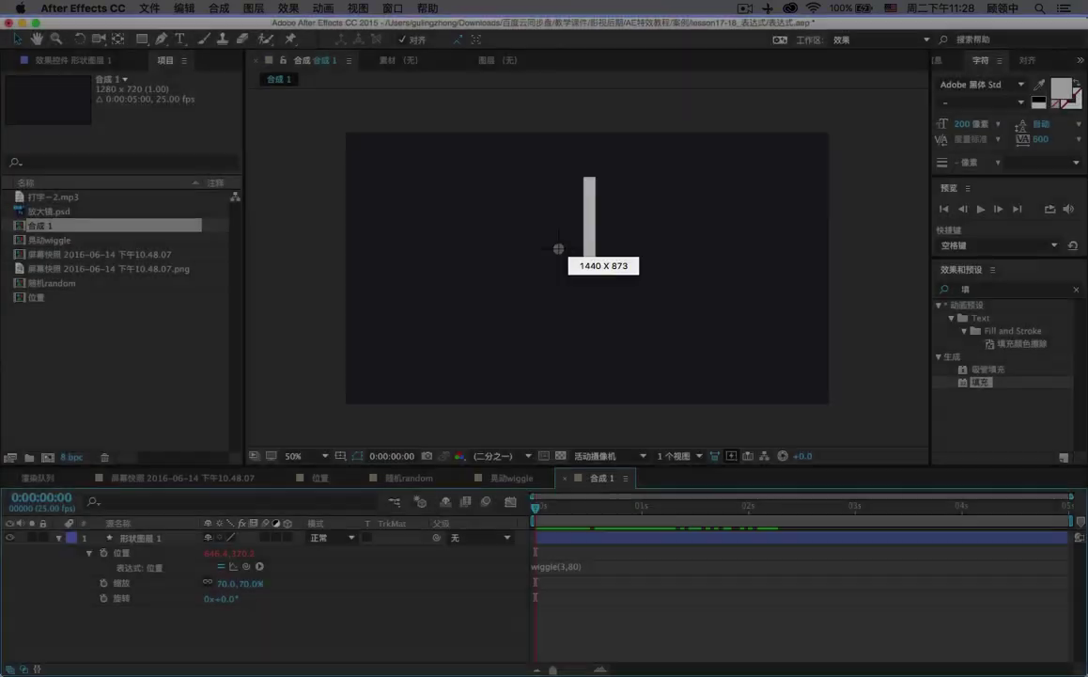
pyautogui.moveTo(552, 240)
pyautogui.mouseDown()
pyautogui.moveTo(631, 311)
pyautogui.moveTo(626, 302)
pyautogui.mouseUp()
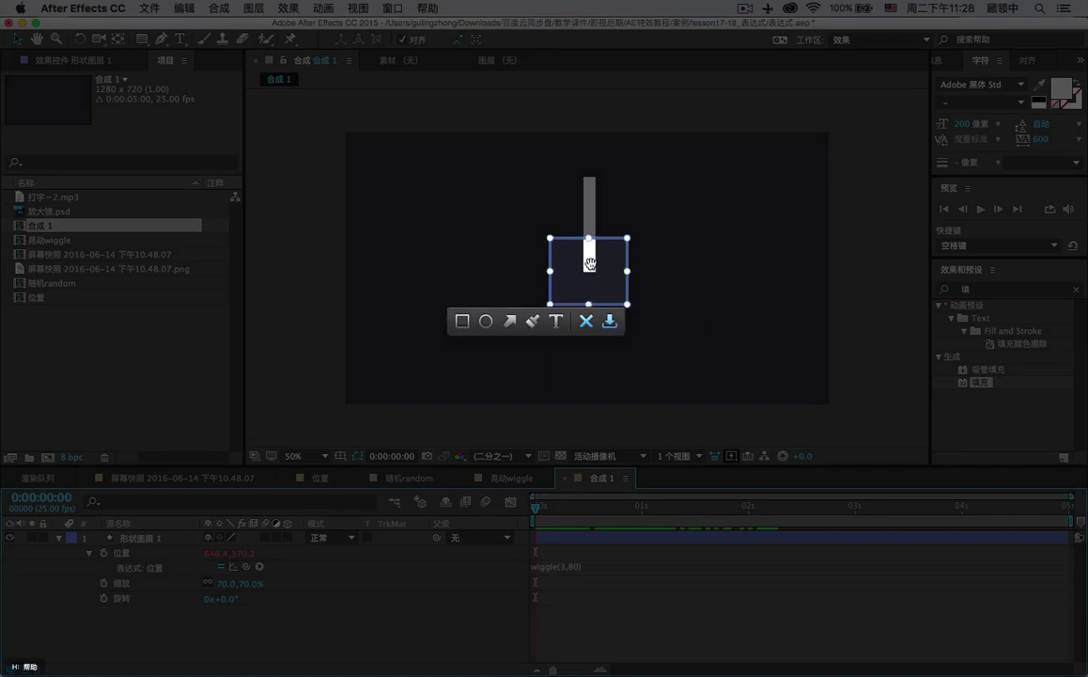
pyautogui.click(585, 321)
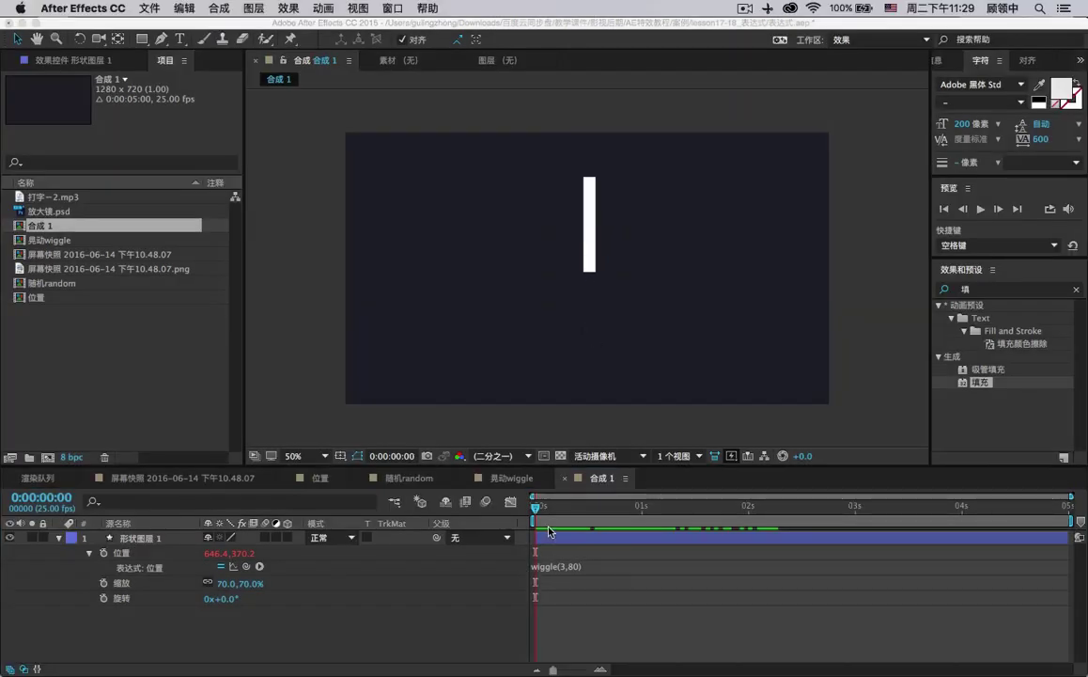
pyautogui.moveTo(567, 518); pyautogui.dragTo(783, 513)
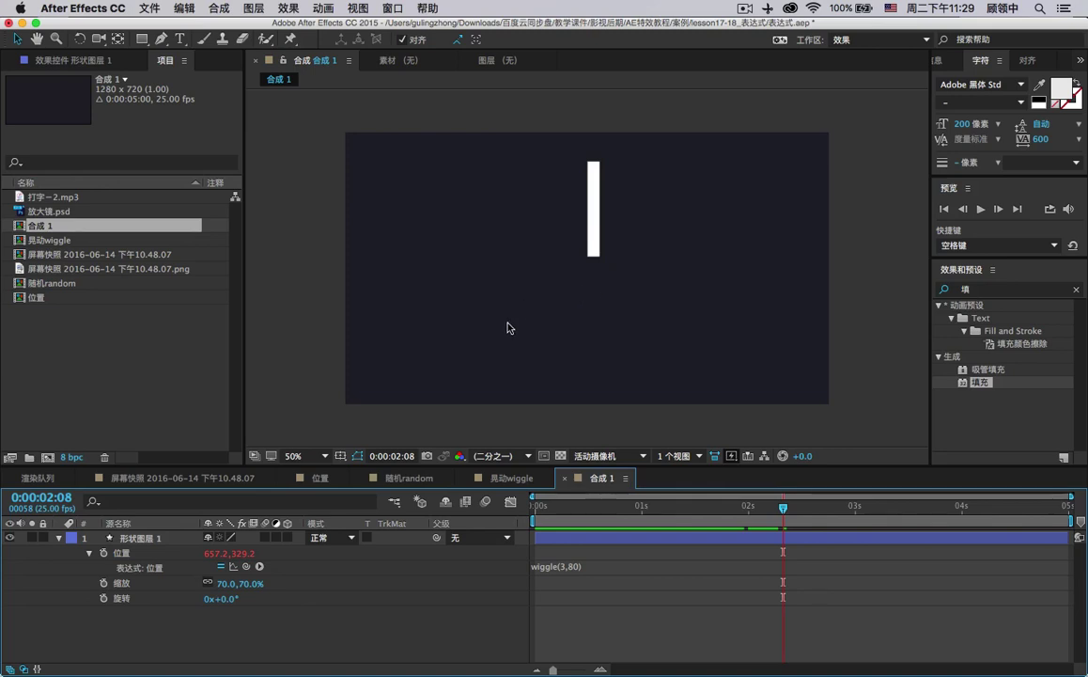
# Remove the wiggle expression from the position of 形状图层 1 and return to the start of 合成 1.
pyautogui.click(138, 339)
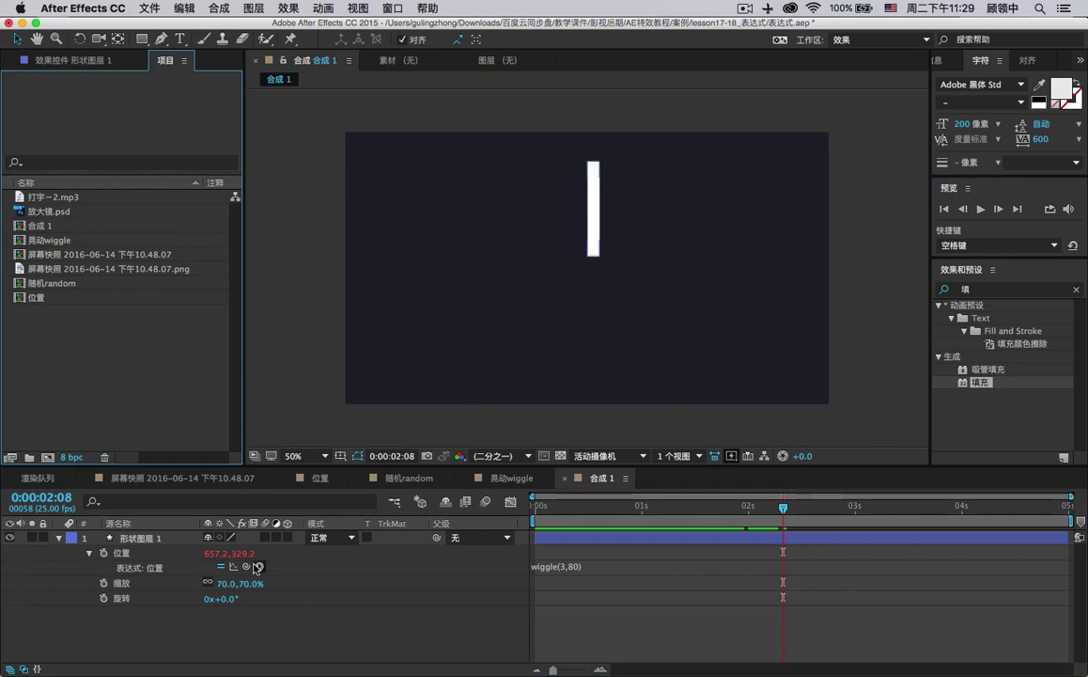
pyautogui.keyDown('alt'); pyautogui.click(104, 553); pyautogui.keyUp('alt')
pyautogui.moveTo(653, 512); pyautogui.dragTo(515, 507)
pyautogui.click(155, 556)
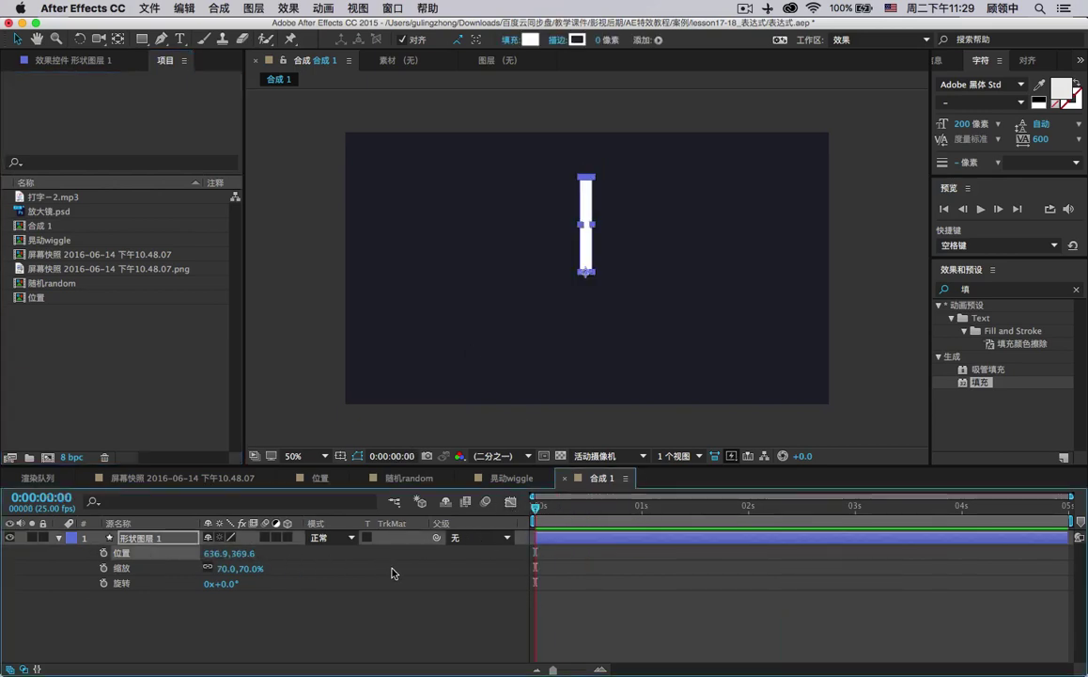
# Add the expression [random(-80,80),369.6] to the position of 形状图层 1.
pyautogui.keyDown('alt'); pyautogui.click(104, 552); pyautogui.keyUp('alt')
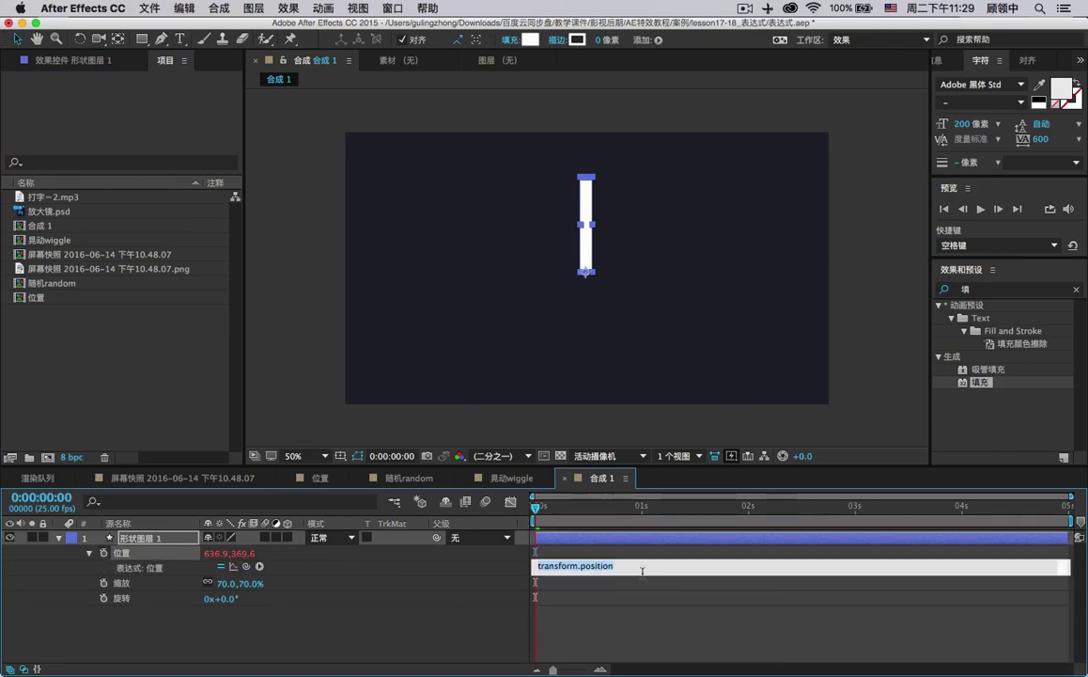
pyautogui.click(610, 591)
pyautogui.write('[,')
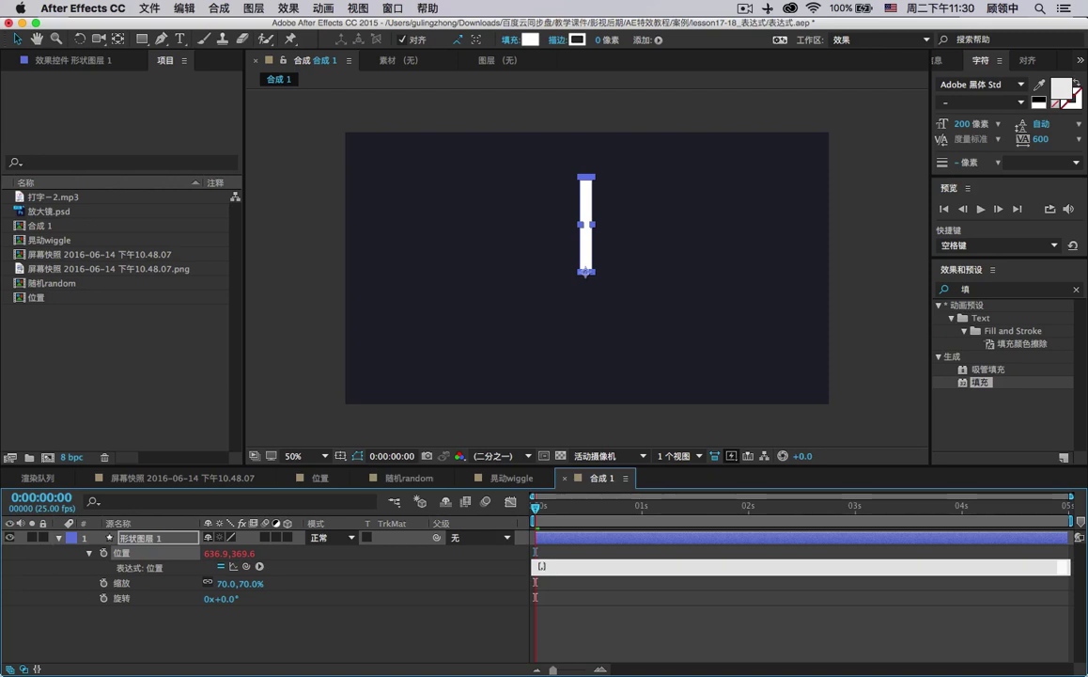
pyautogui.write('69.6')
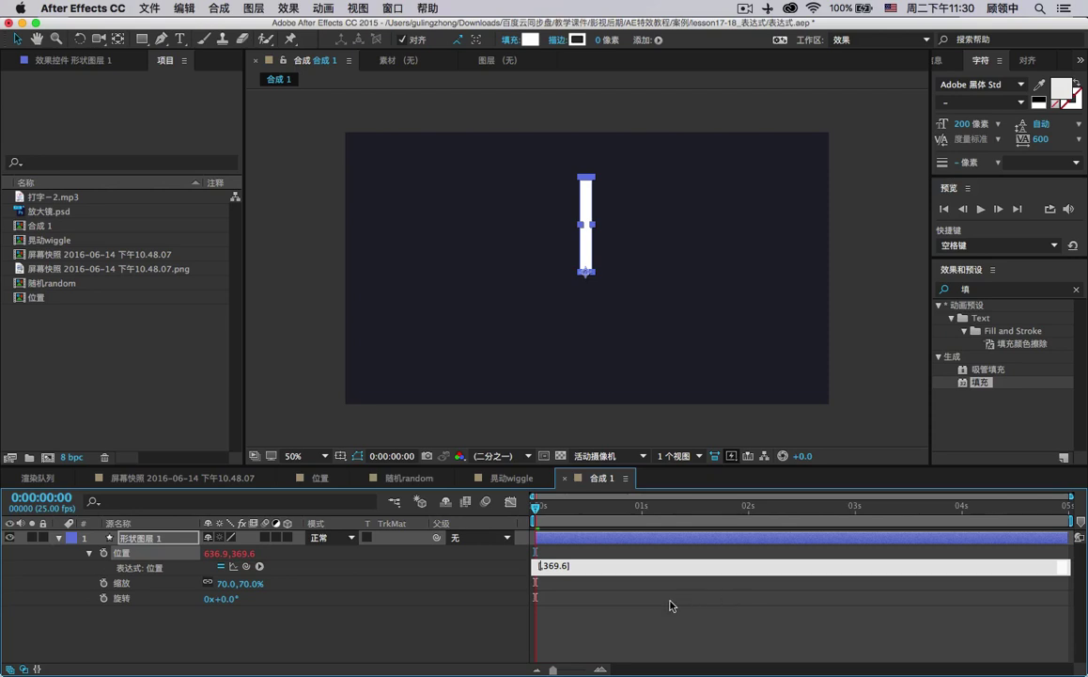
pyautogui.write('ra')
pyautogui.write('n')
pyautogui.write('dom')
pyautogui.write('()')
pyautogui.write('-80')
pyautogui.write(',')
pyautogui.write('80')
pyautogui.click(665, 609)
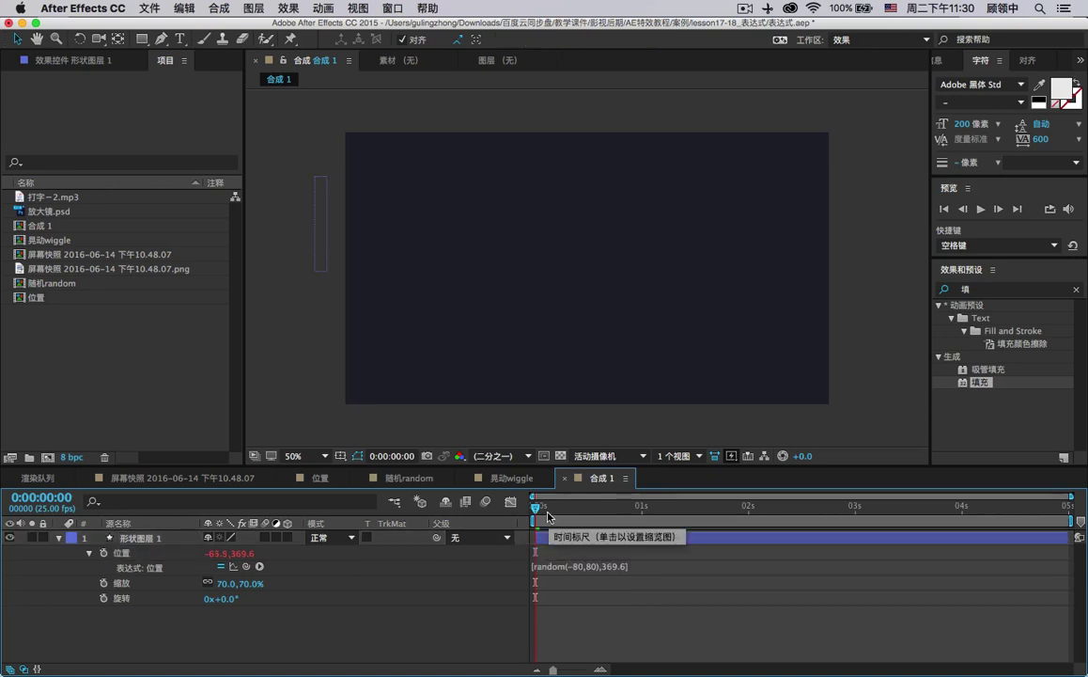
# Preview the random horizontal motion, return to the first frame and remove the random expression from the bar's position.
pyautogui.press('space')
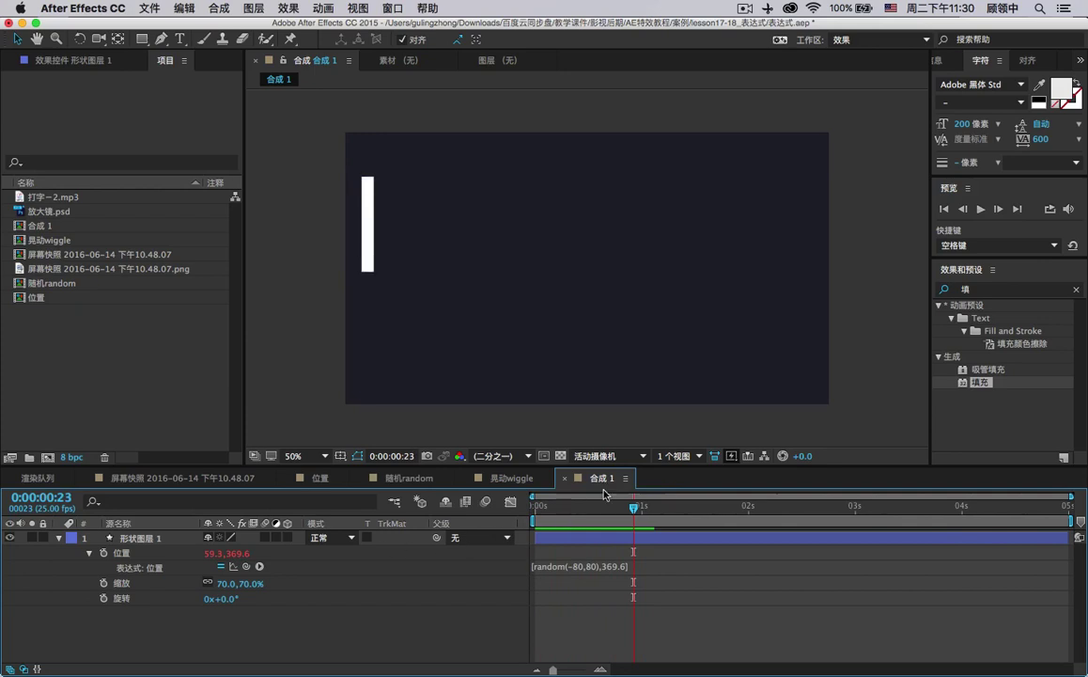
pyautogui.press('Home')
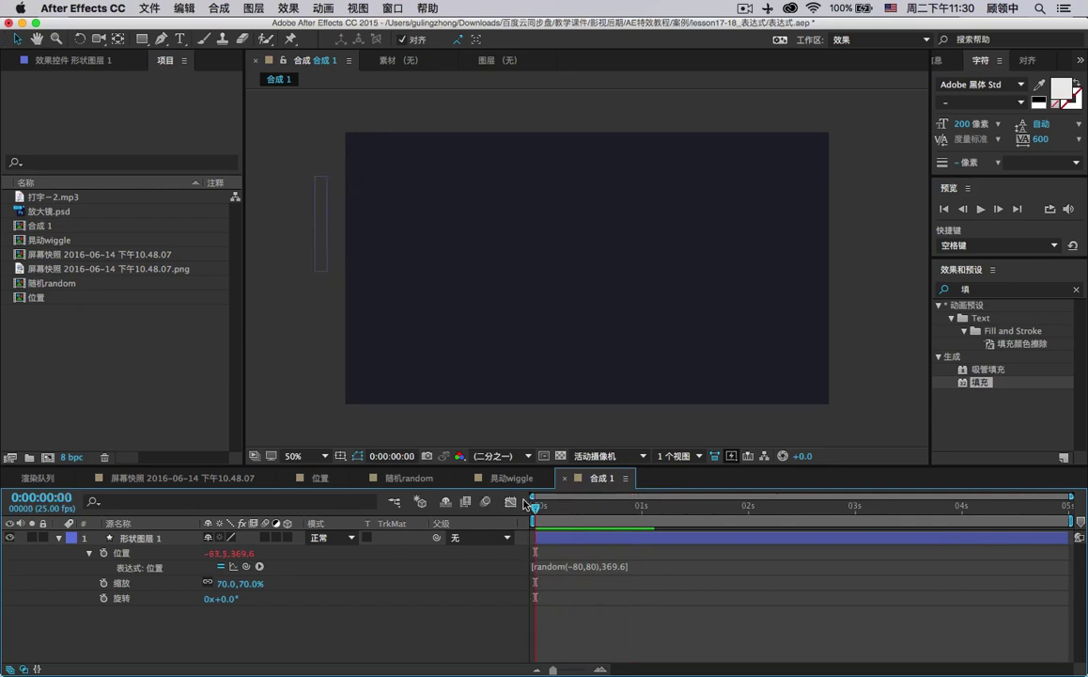
pyautogui.keyDown('alt'); pyautogui.click(103, 553); pyautogui.keyUp('alt')
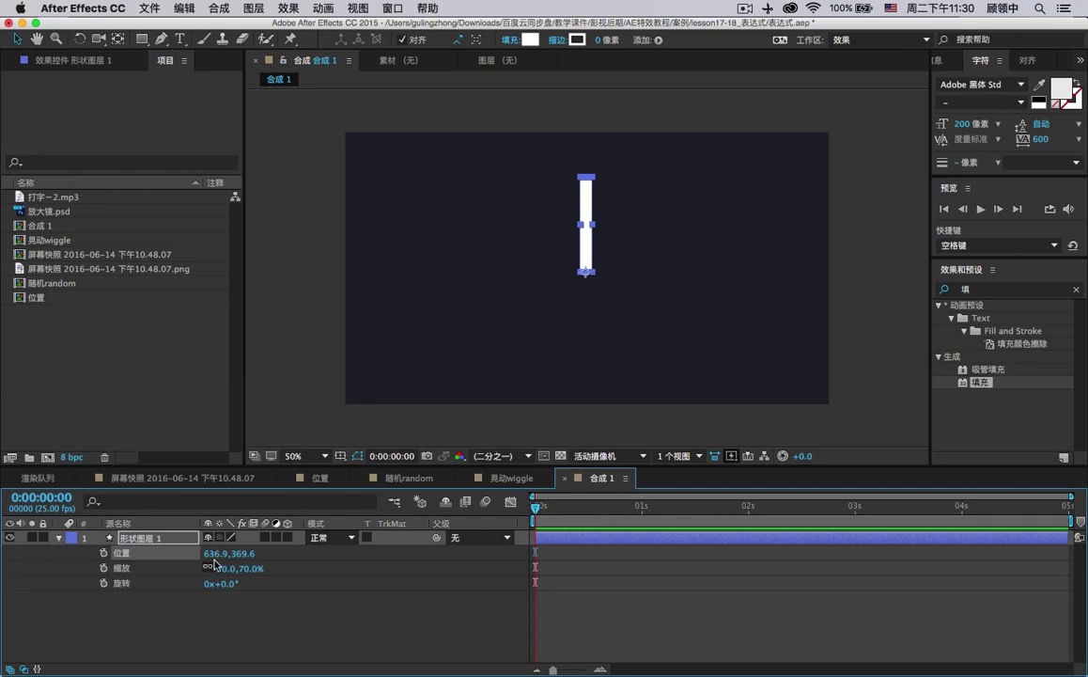
# Start a position expression for 形状图层 1 with the base coordinates [636.9,369.6].
pyautogui.keyDown('alt'); pyautogui.click(104, 552); pyautogui.keyUp('alt')
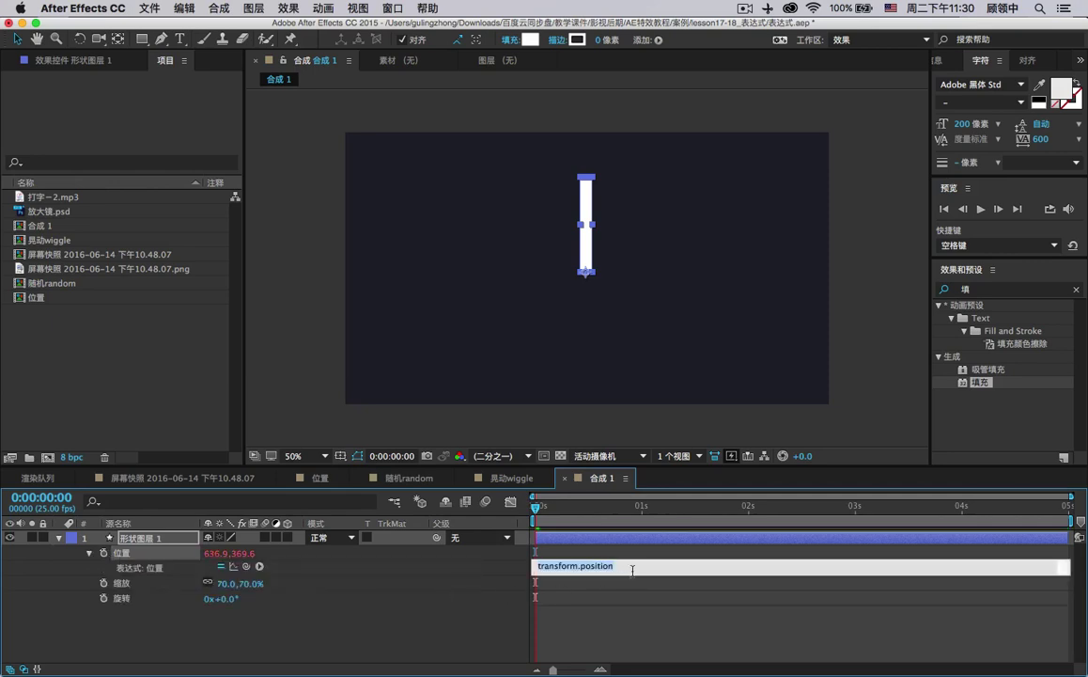
pyautogui.write('p')
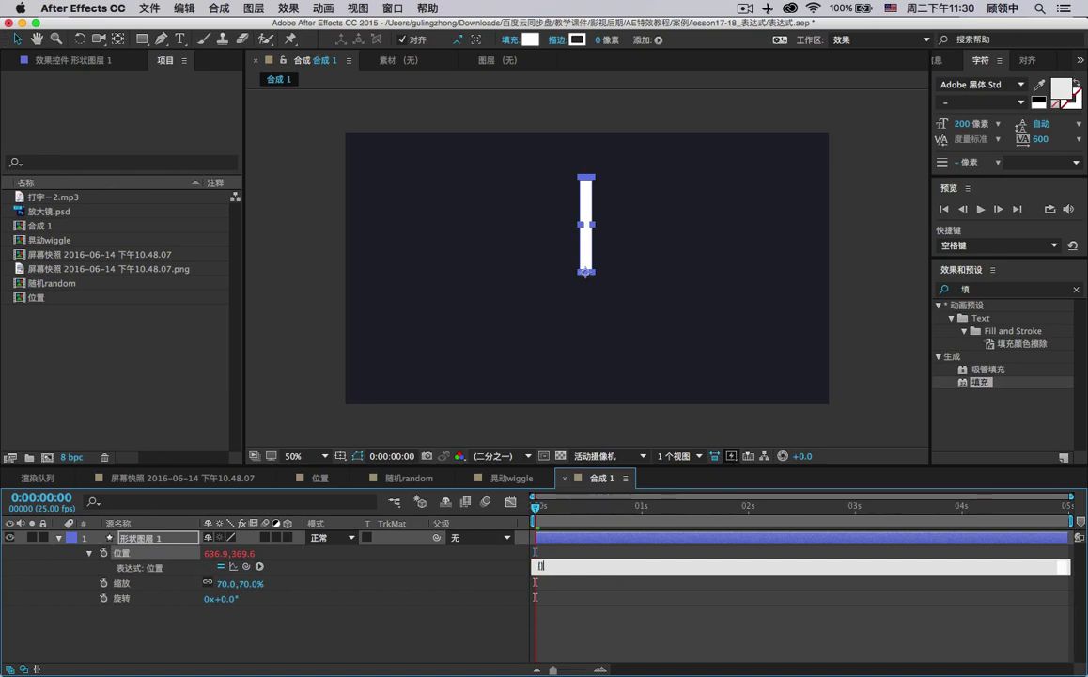
pyautogui.write('[636.9')
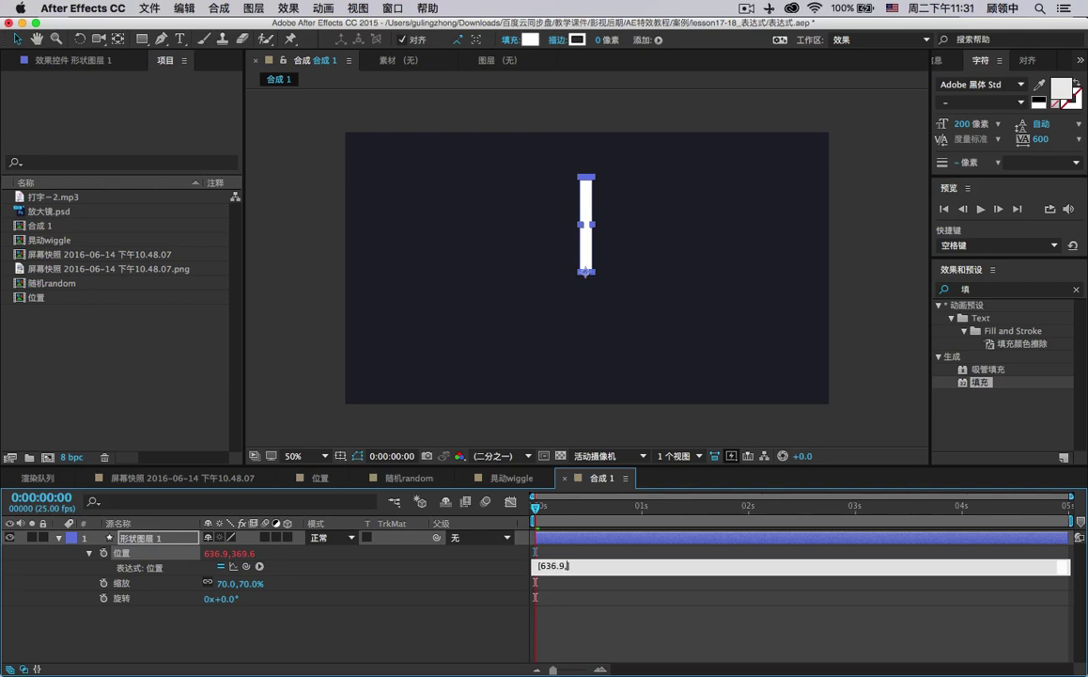
pyautogui.write(',369.6')
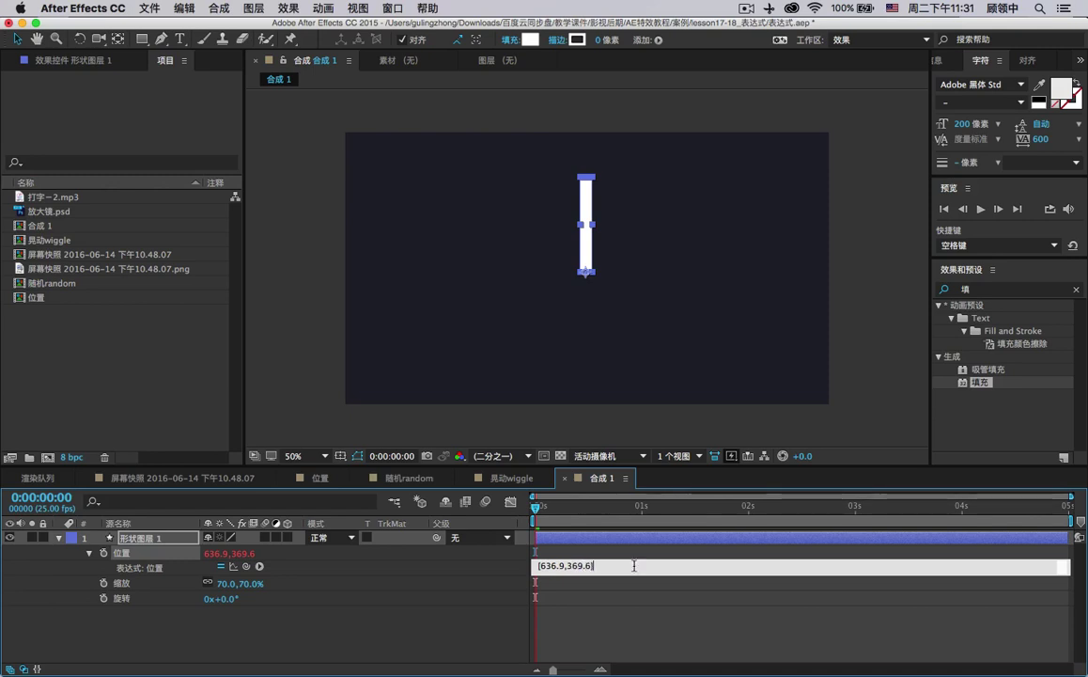
# Complete the position expression as [636.9,369.6]-[random(-80,80),0] so the bar jumps horizontally around its base position.
pyautogui.write('-')
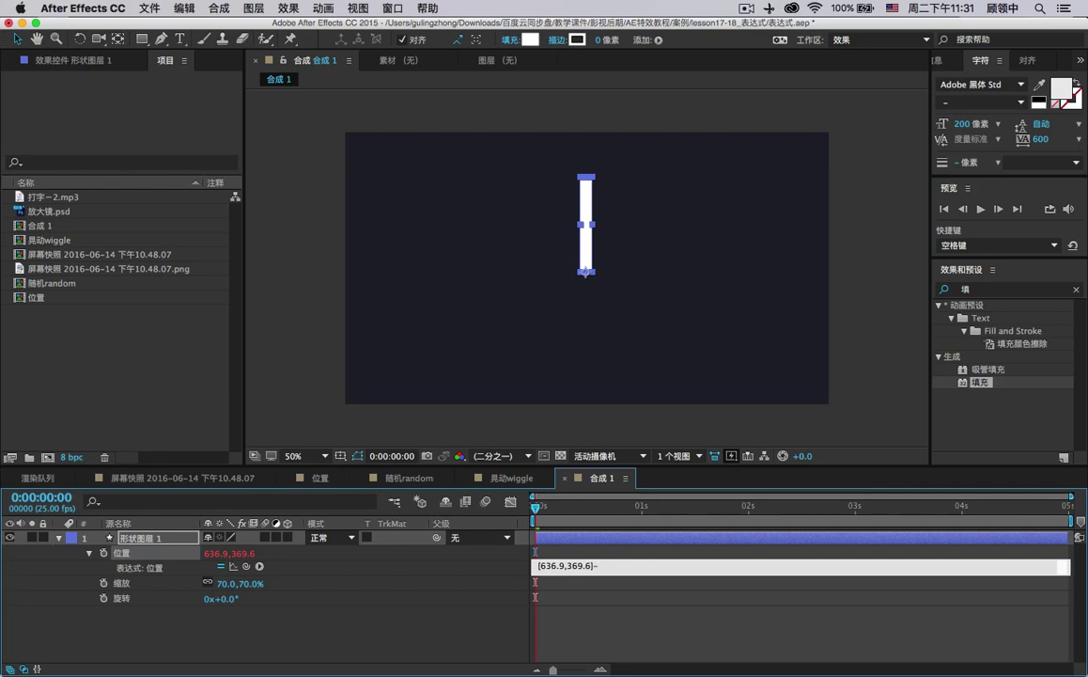
pyautogui.write('[')
pyautogui.write(',0')
pyautogui.write('ran')
pyautogui.write('dom90')
pyautogui.press('BackSpace')
pyautogui.press('BackSpace')
pyautogui.write('(-80)')
pyautogui.press('Left')
pyautogui.write(',80')
pyautogui.click(661, 592)
# Scrub through the first second of 合成 1 and play back the bar's random horizontal motion.
pyautogui.moveTo(536, 508); pyautogui.dragTo(644, 513)
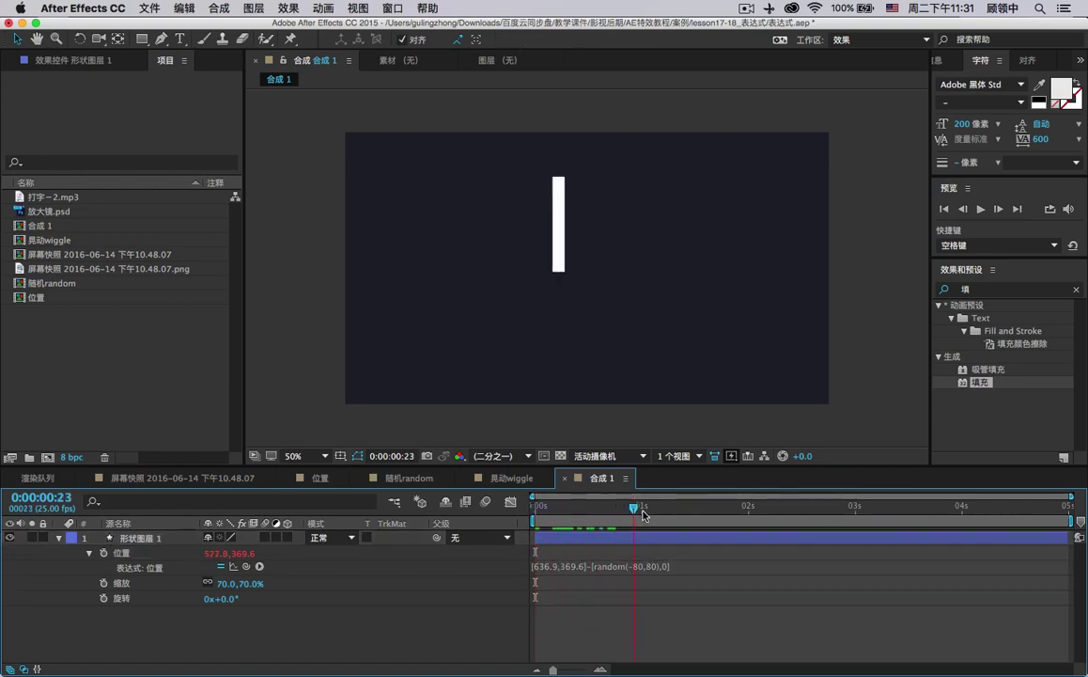
pyautogui.press('space')
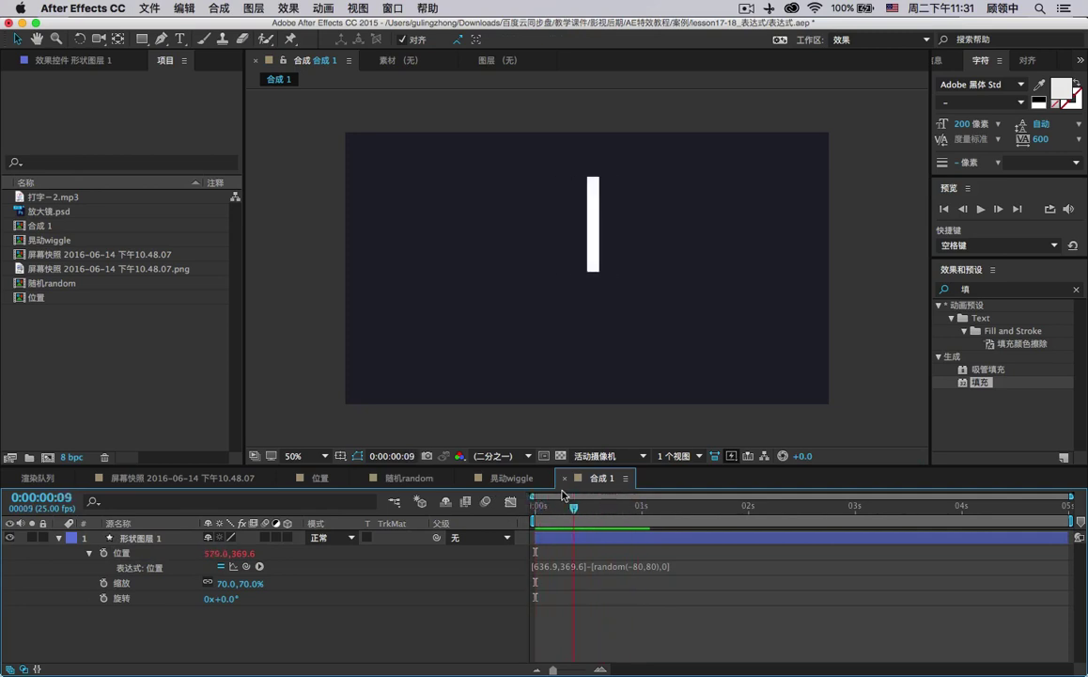
pyautogui.click(986, 238)
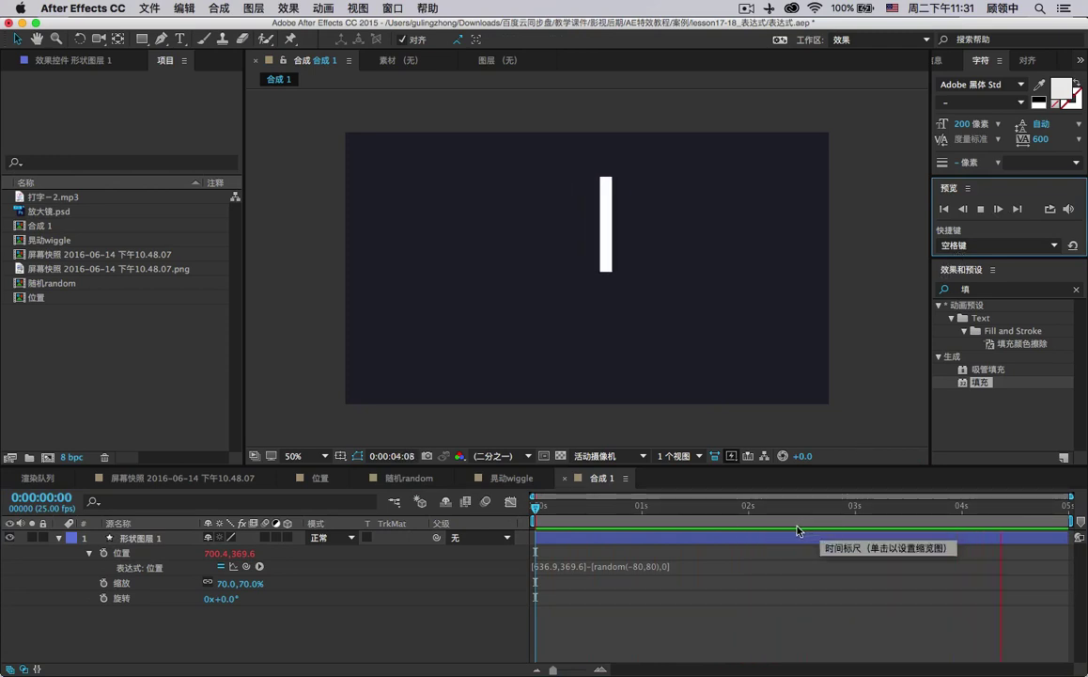
pyautogui.press('space')
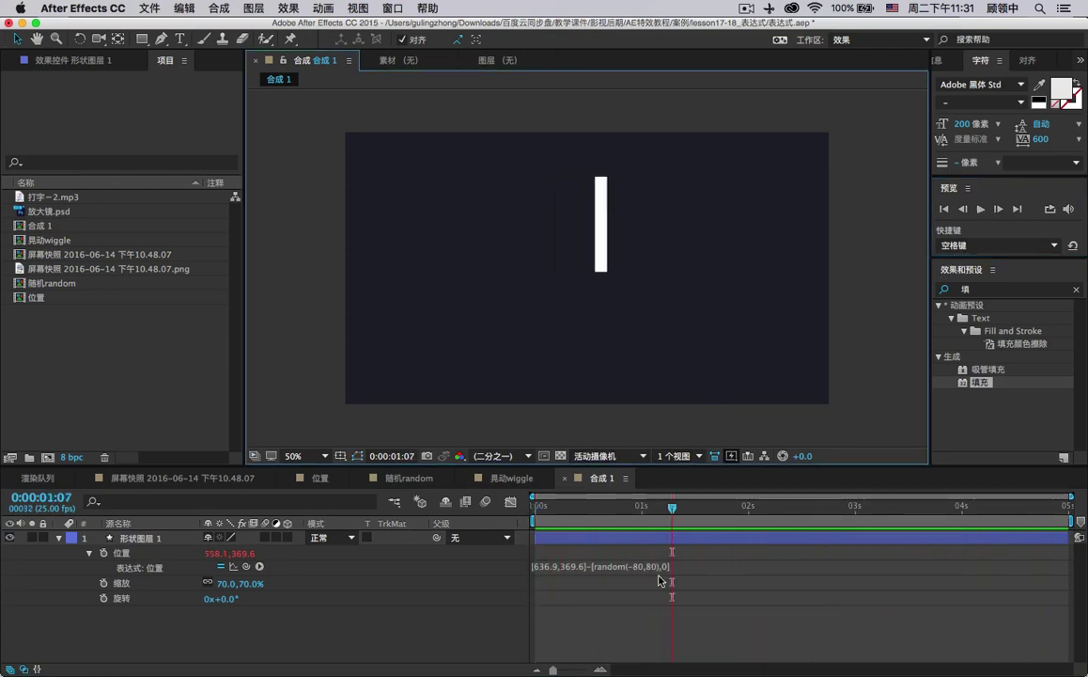
# Change the position expression to [636.9,369.6]-[0,random(-80,80)] so the random offset acts vertically, and move to about one second.
pyautogui.click(666, 566)
pyautogui.click(668, 566)
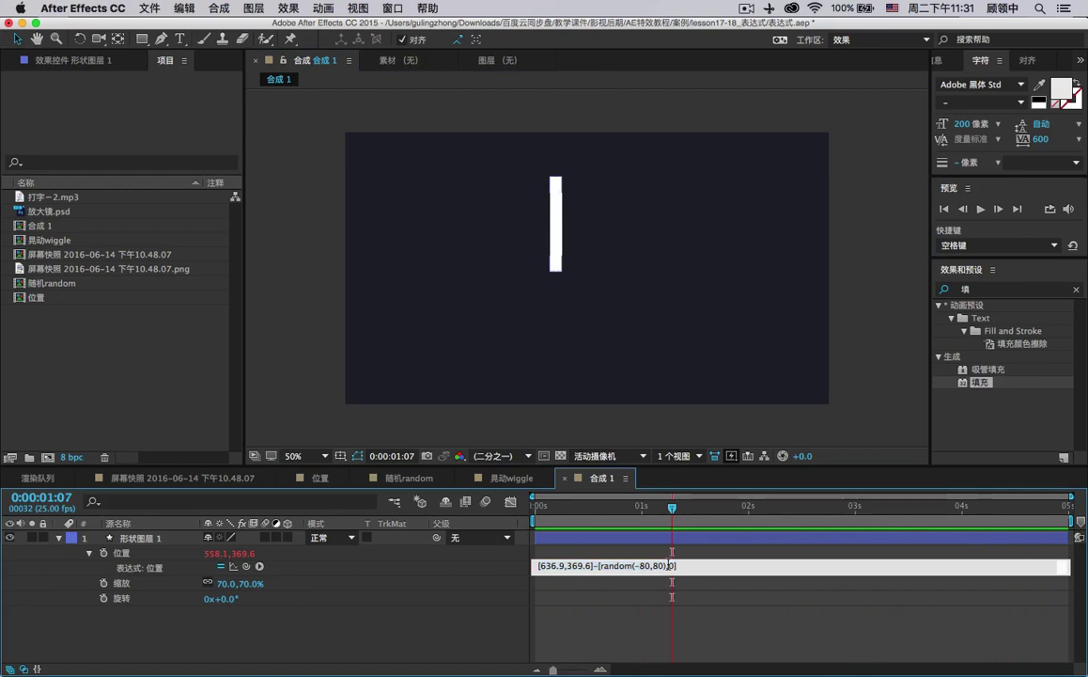
pyautogui.moveTo(668, 565); pyautogui.dragTo(606, 565)
pyautogui.click(602, 565)
pyautogui.moveTo(602, 566); pyautogui.dragTo(667, 564)
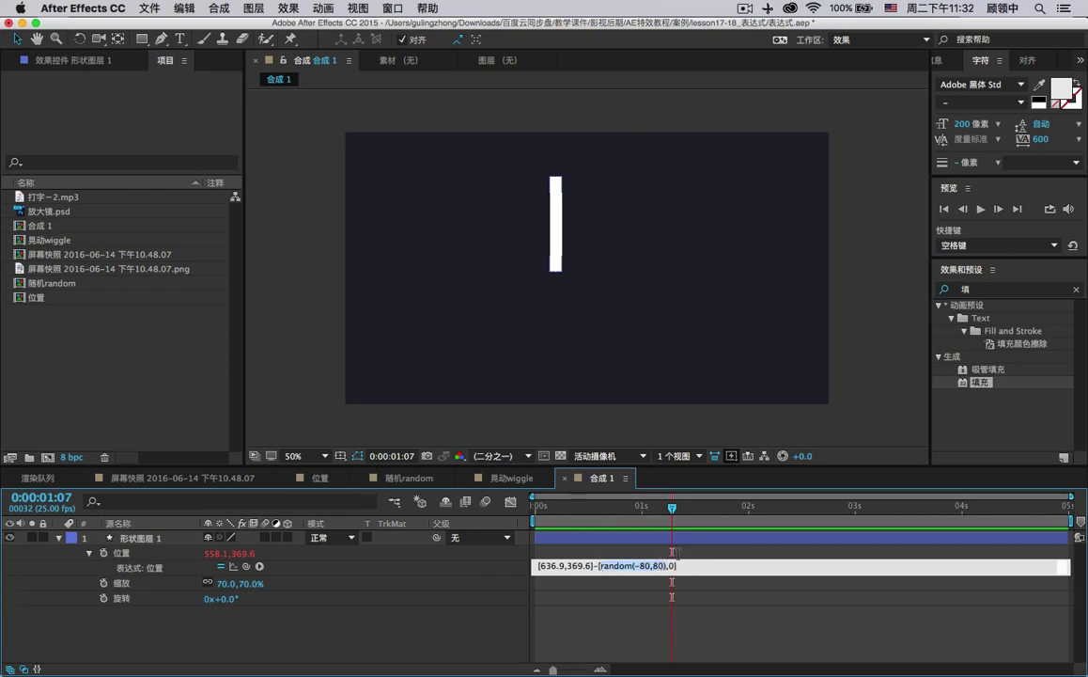
pyautogui.press('BackSpace')
pyautogui.write(',random(-80,80)')
pyautogui.click(653, 590)
pyautogui.click(638, 507)
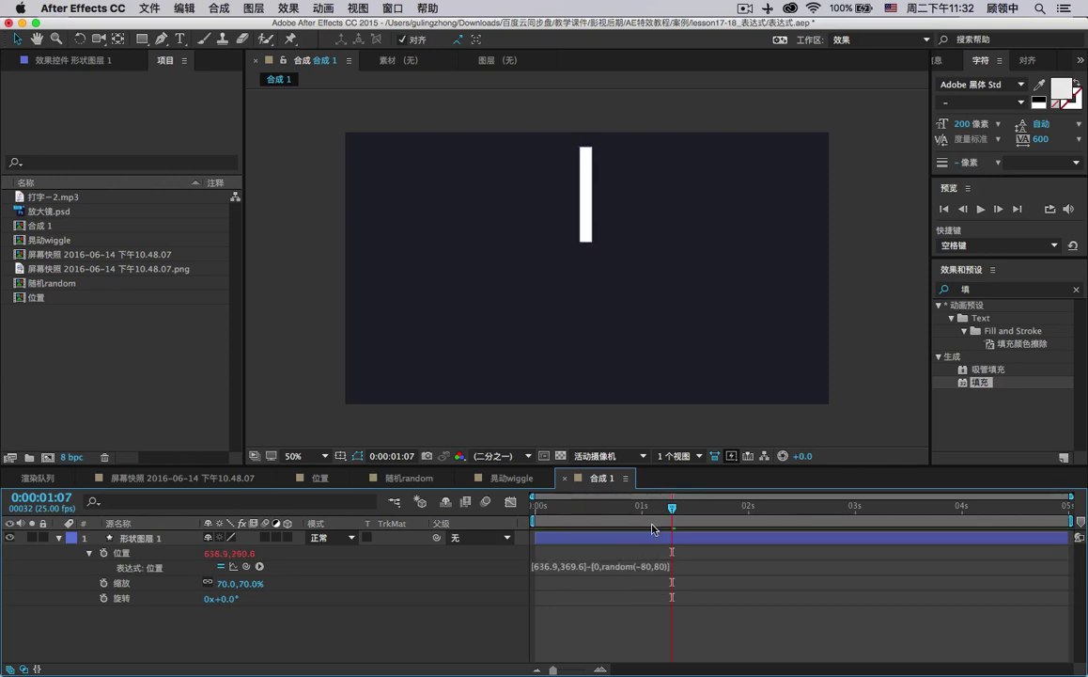
# Scrub back through the bar's random vertical motion and delete 形状图层 1 from 合成 1.
pyautogui.moveTo(623, 509); pyautogui.dragTo(566, 488)
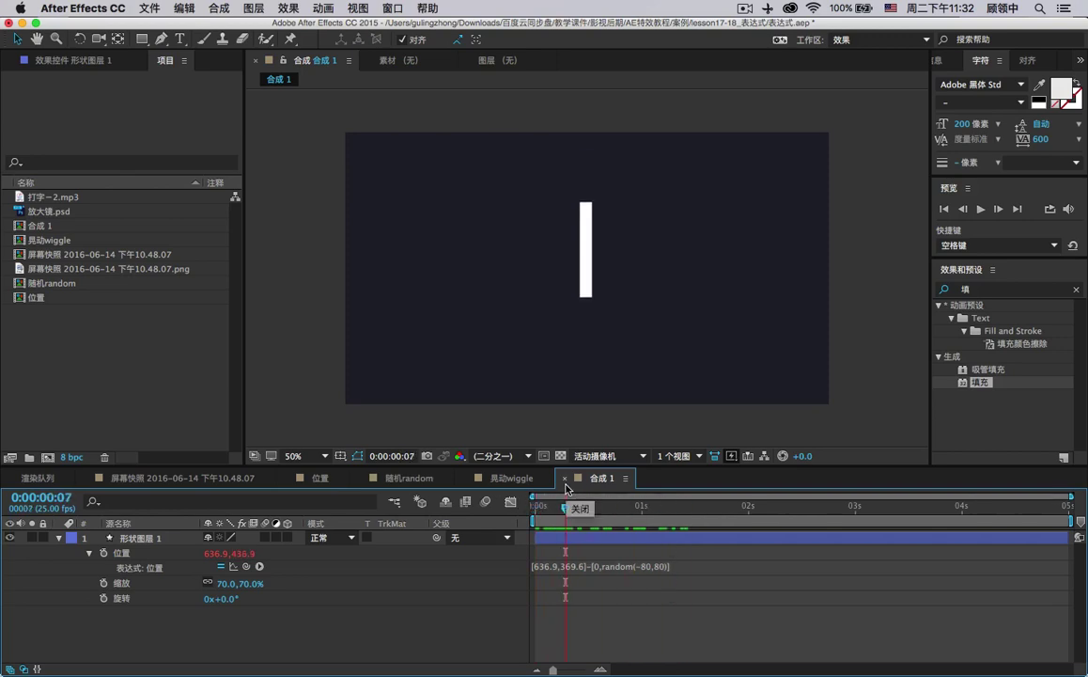
pyautogui.click(156, 543)
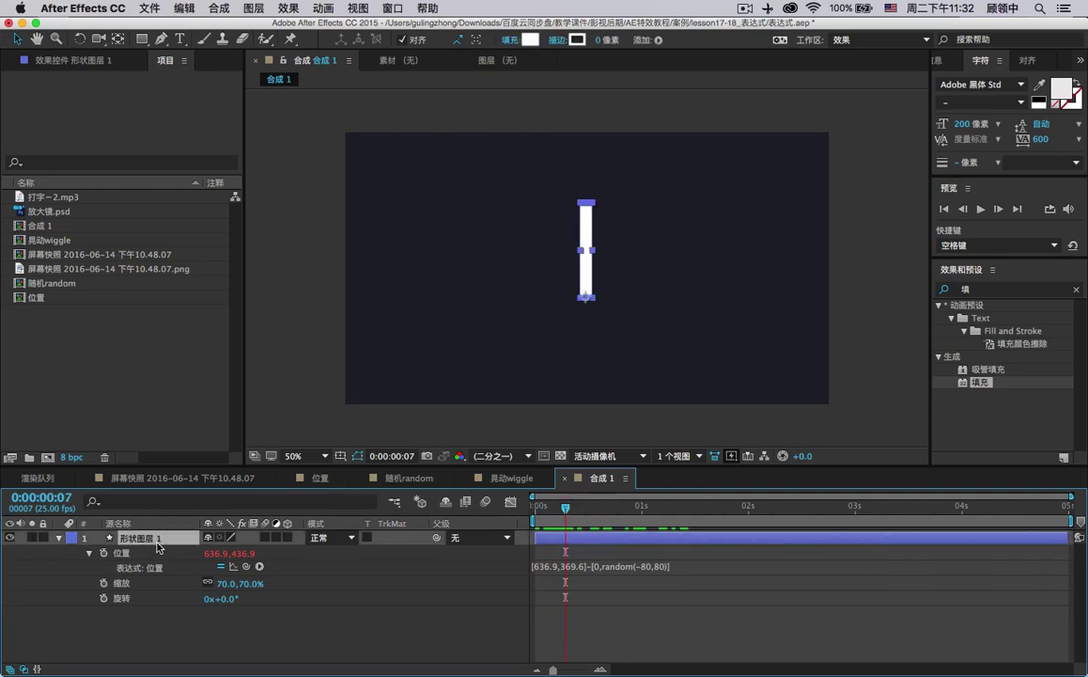
pyautogui.press('Delete')
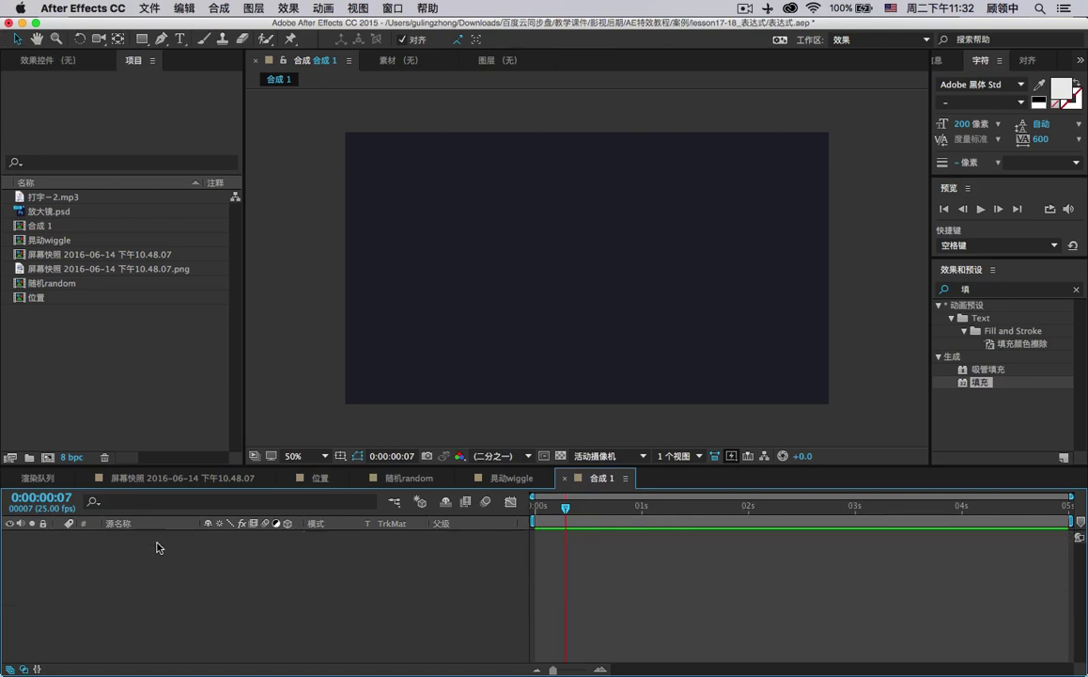
# Draw a new tall, narrow white rectangle slightly left of the composition's centre and return to the Selection tool.
pyautogui.click(143, 39)
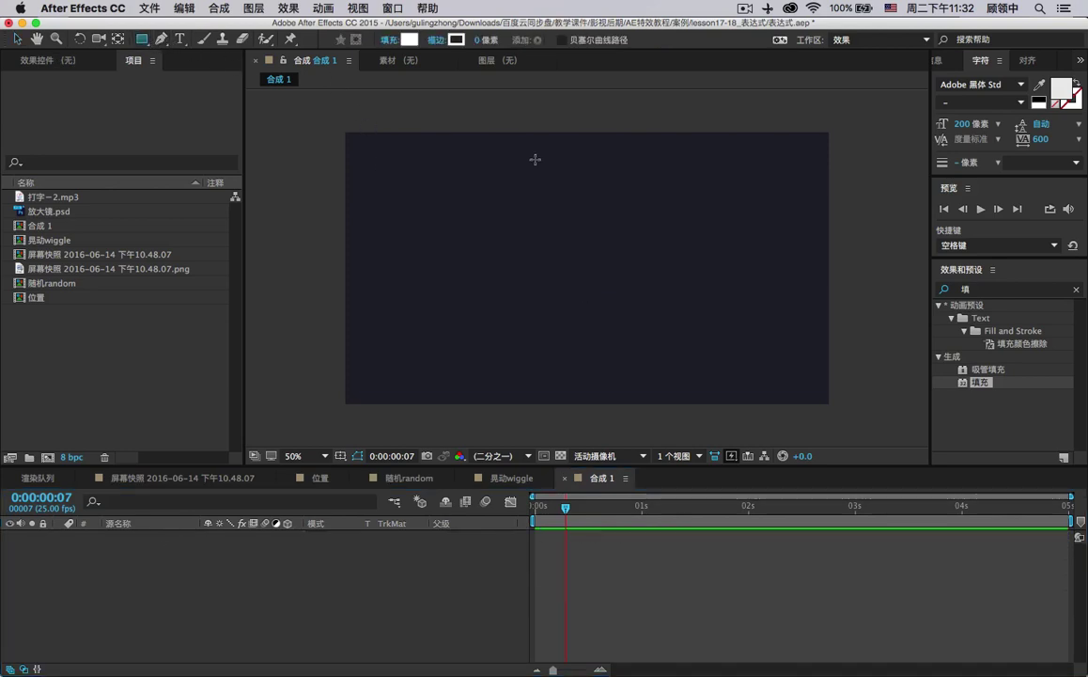
pyautogui.moveTo(541, 178); pyautogui.dragTo(562, 330)
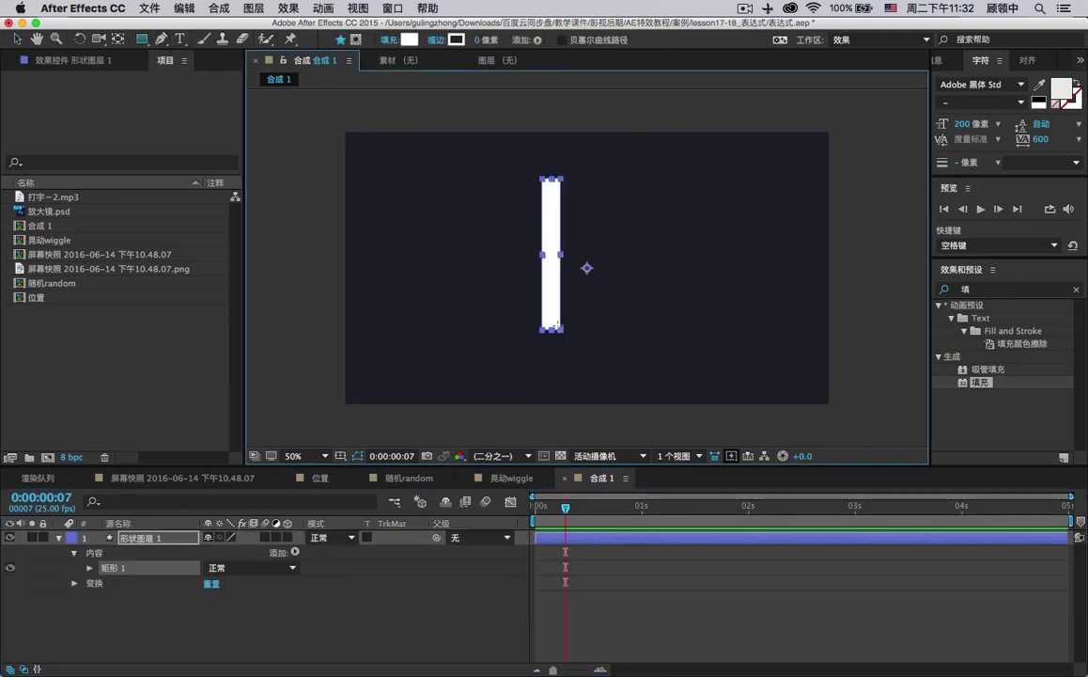
pyautogui.click(16, 38)
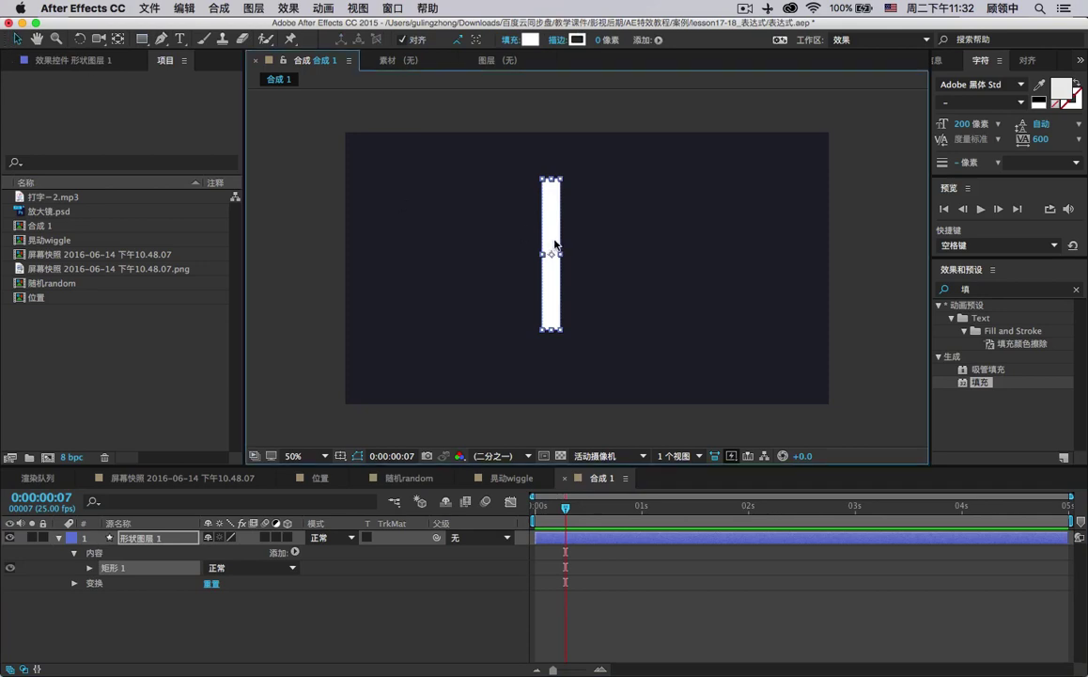
# Try the scale expression random(0,100) on the new 形状图层 1, then clear it.
pyautogui.click(157, 539)
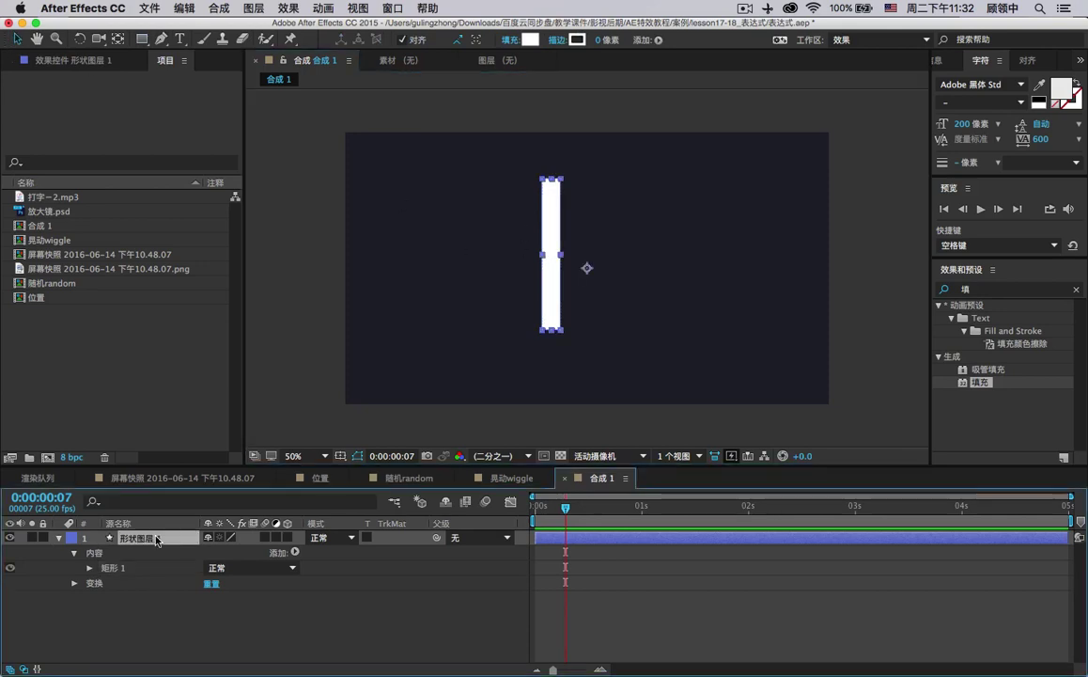
pyautogui.press('s')
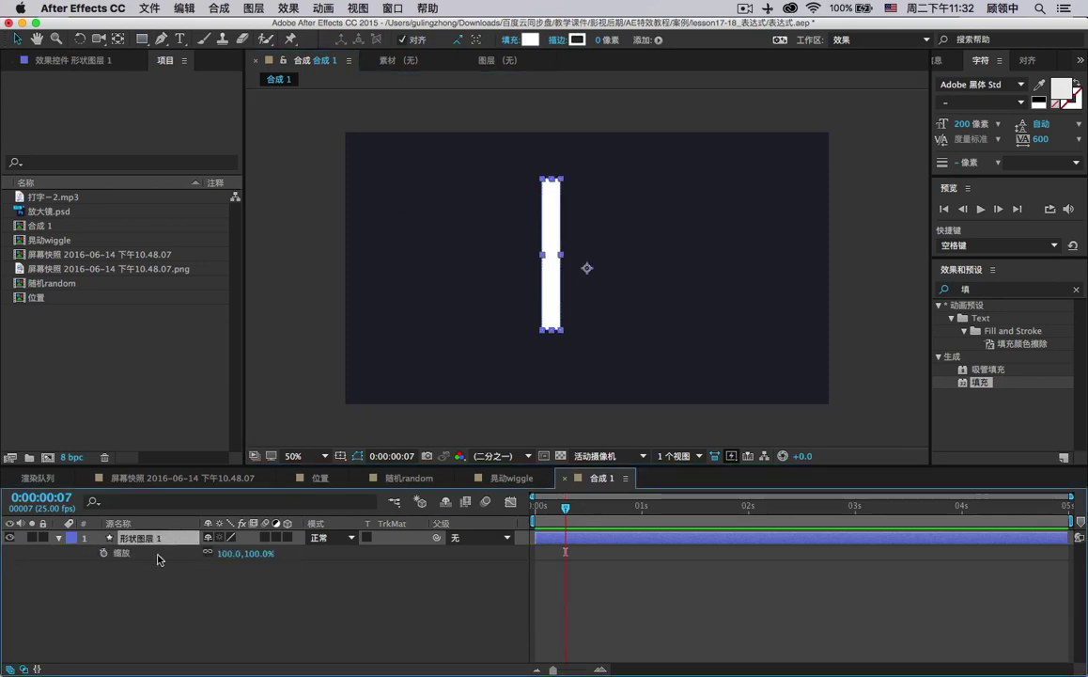
pyautogui.keyDown('alt'); pyautogui.click(104, 553); pyautogui.keyUp('alt')
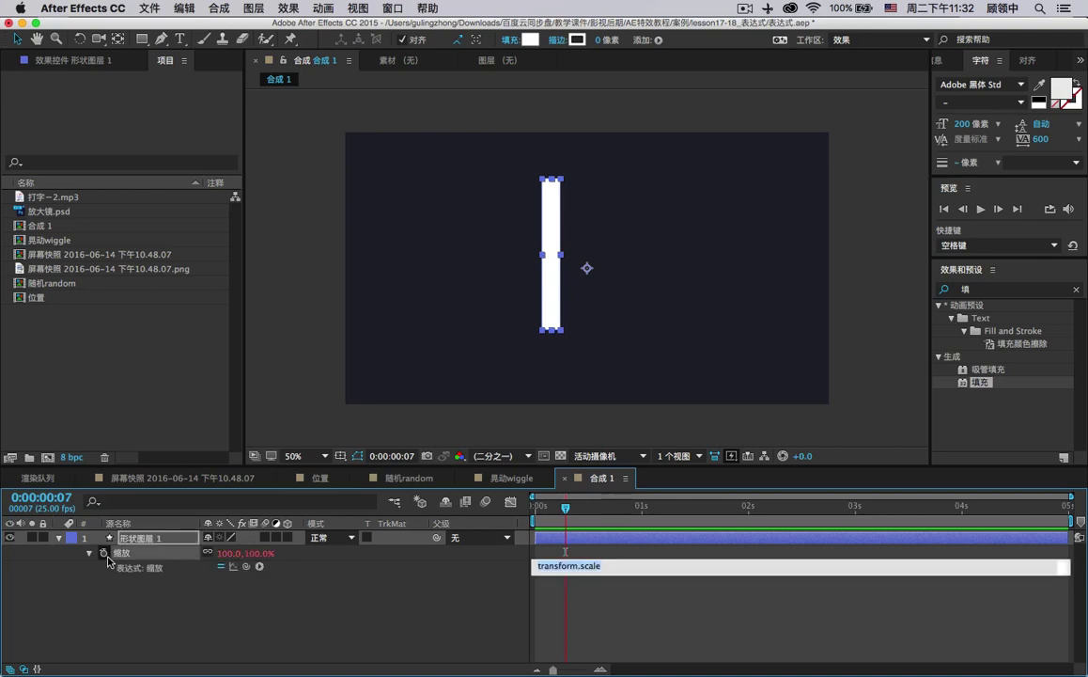
pyautogui.click(619, 566)
pyautogui.write('random')
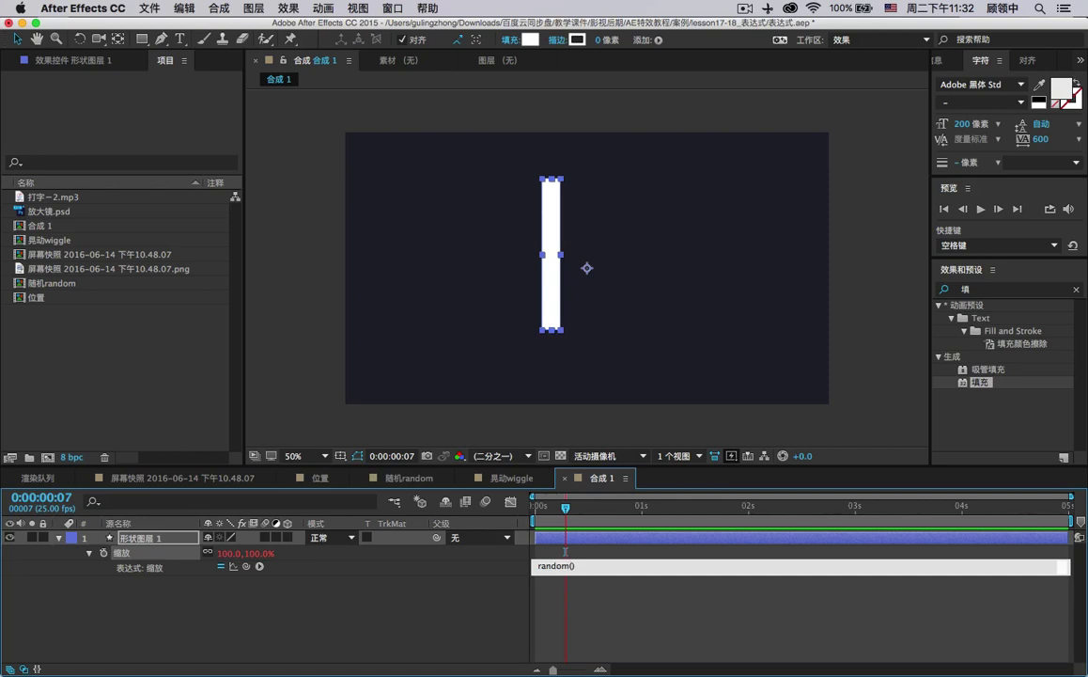
pyautogui.write('(0,100')
pyautogui.click(568, 606)
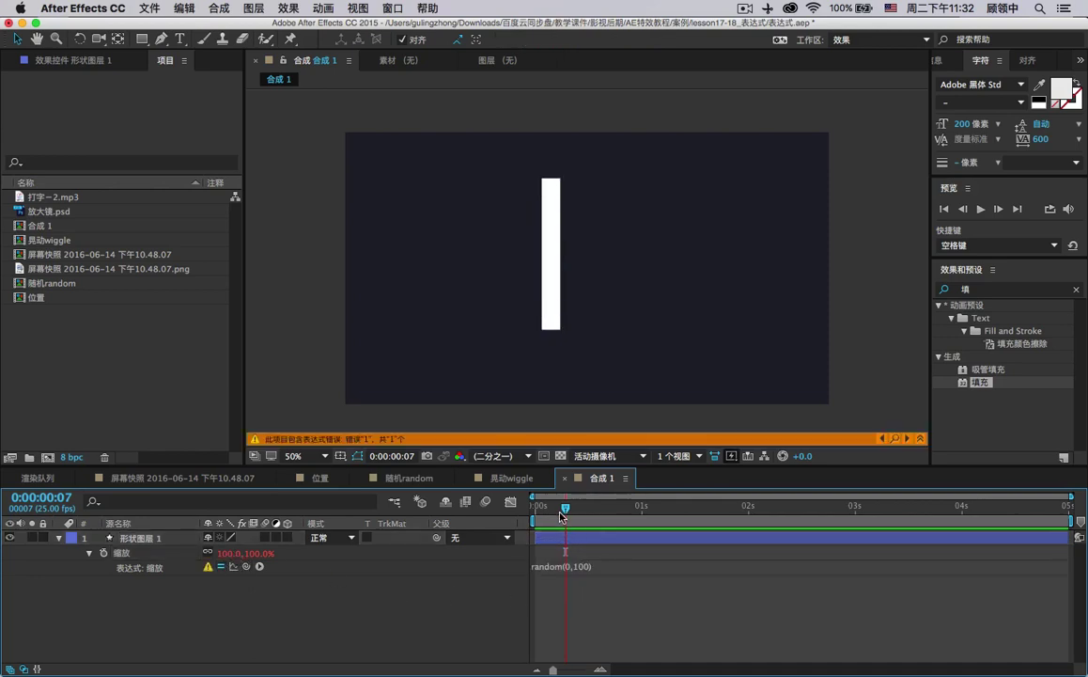
pyautogui.moveTo(559, 513); pyautogui.dragTo(523, 513)
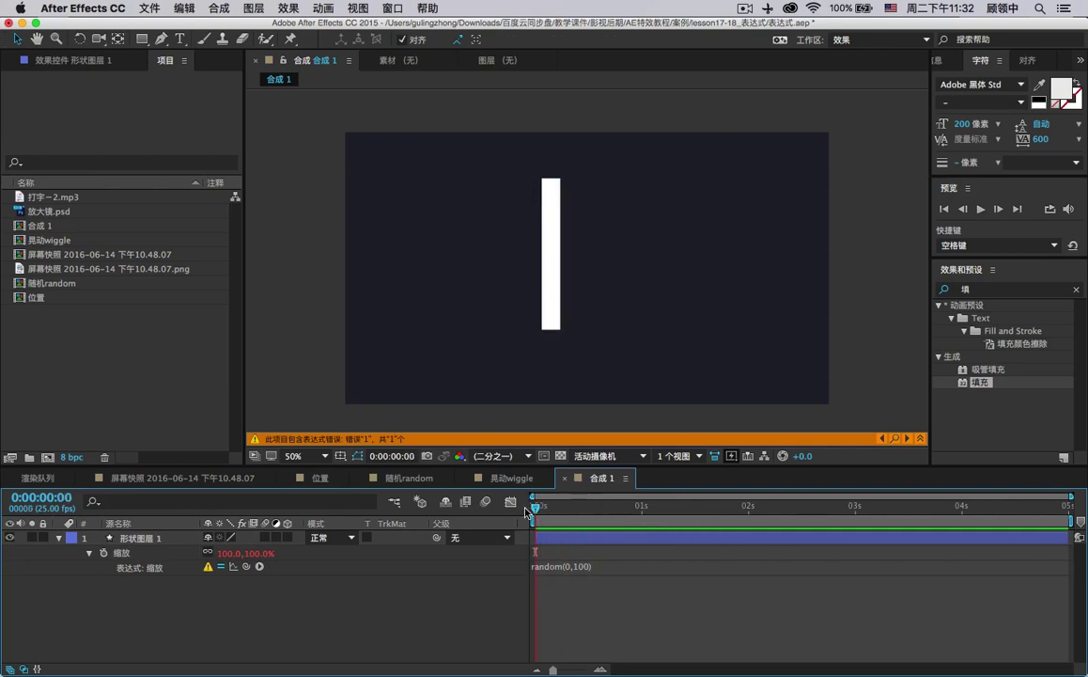
pyautogui.click(583, 569)
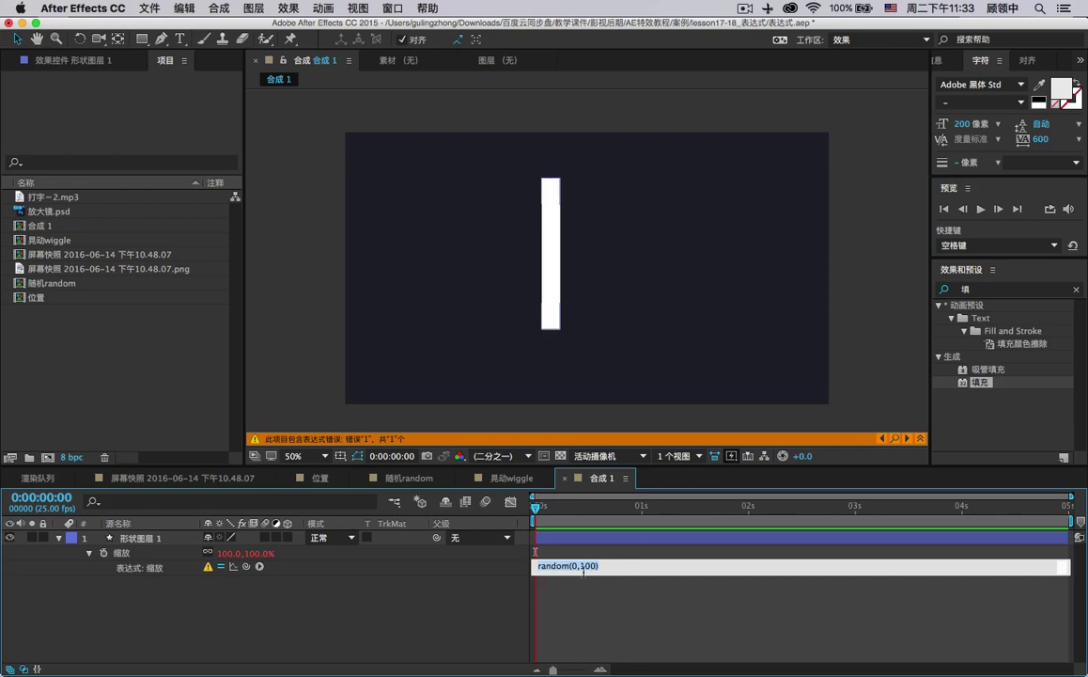
pyautogui.press('BackSpace')
# Add the rotation expression random(0,360) to 形状图层 1.
pyautogui.click(166, 543)
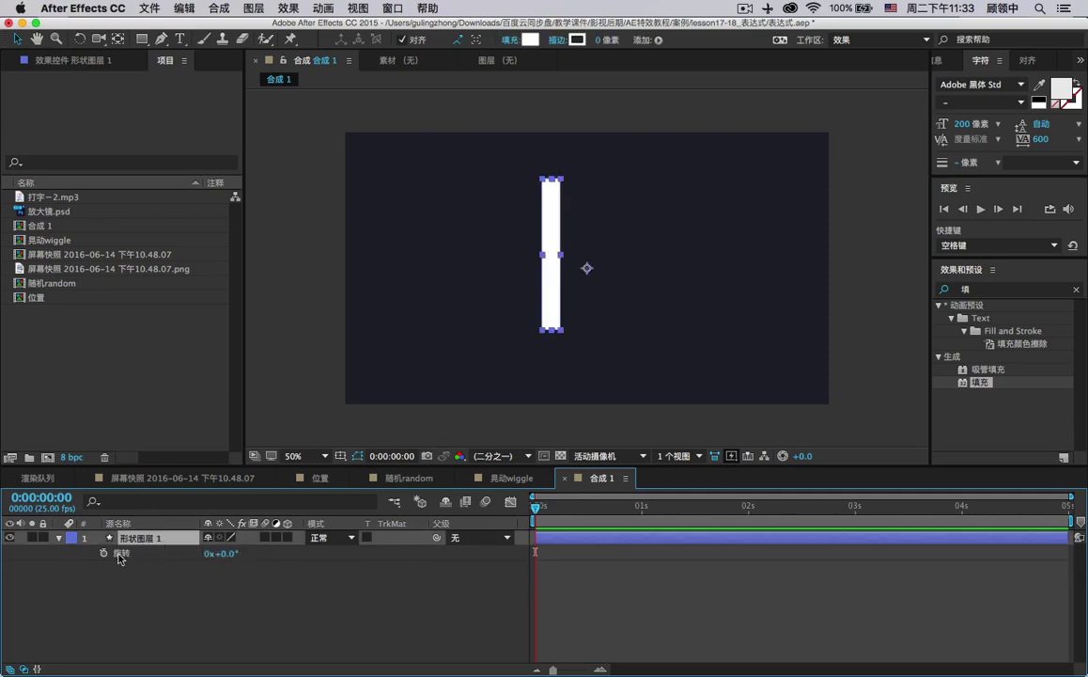
pyautogui.press('r')
pyautogui.keyDown('alt'); pyautogui.click(103, 552); pyautogui.keyUp('alt')
pyautogui.write('time')
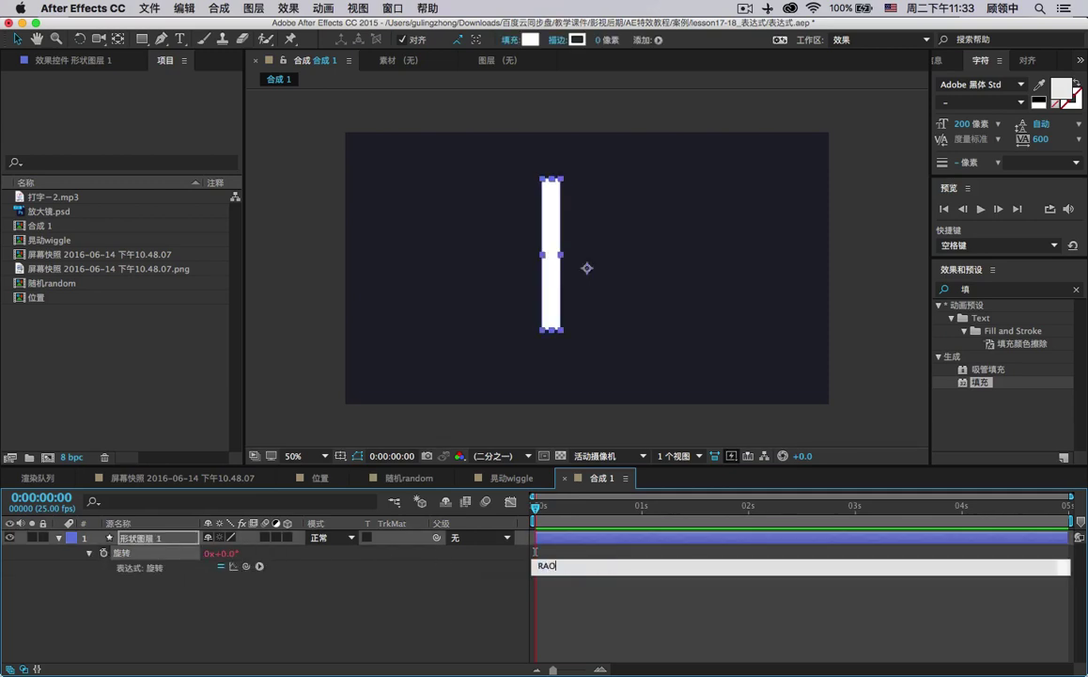
pyautogui.press('BackSpace')
pyautogui.press('BackSpace')
pyautogui.press('BackSpace')
pyautogui.press('BackSpace')
pyautogui.write('raond')
pyautogui.press('BackSpace')
pyautogui.press('BackSpace')
pyautogui.press('BackSpace')
pyautogui.press('BackSpace')
pyautogui.press('BackSpace')
pyautogui.write('random')
pyautogui.write('(0,360)')
pyautogui.click(619, 583)
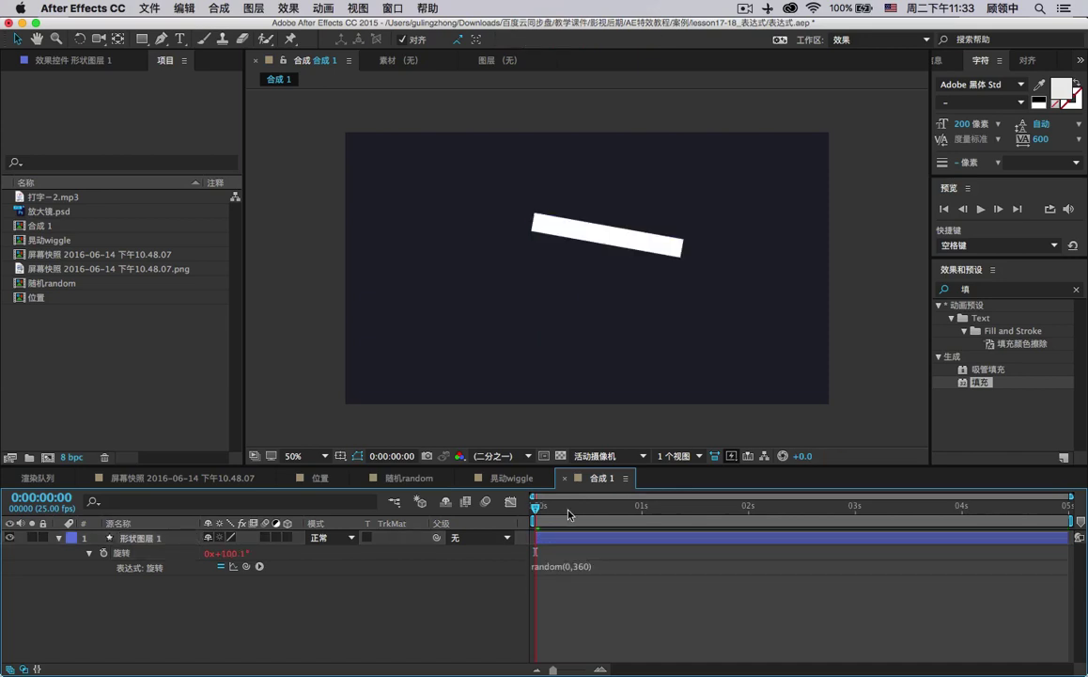
# Scrub and play back the bar's random rotation, then return to the first frame.
pyautogui.moveTo(587, 512); pyautogui.dragTo(798, 290)
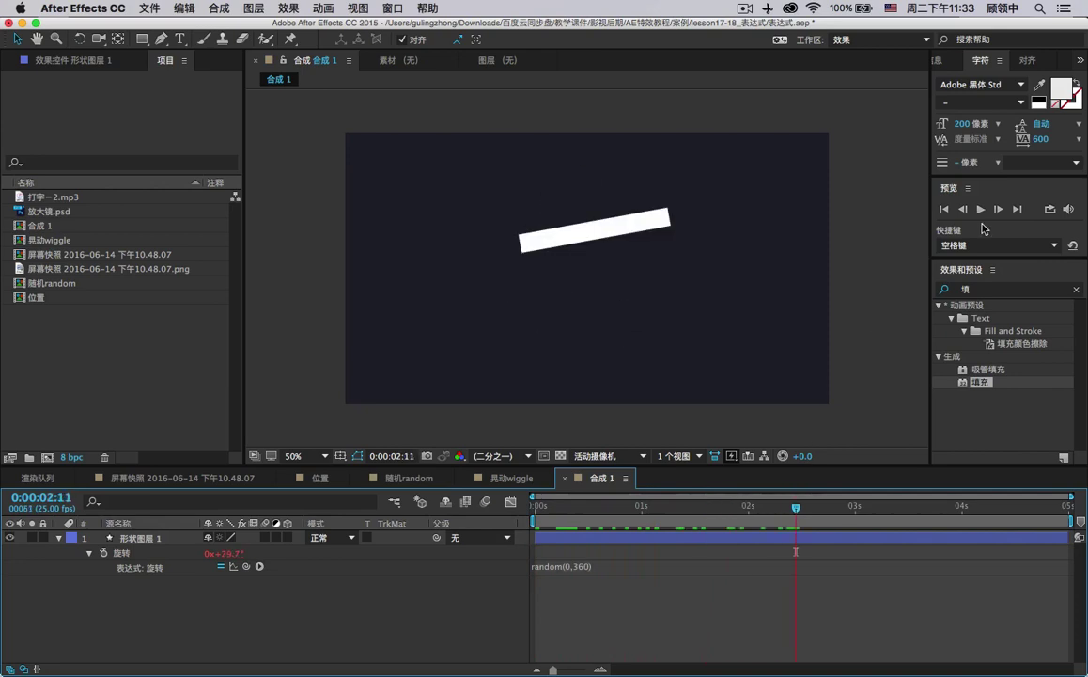
pyautogui.click(980, 209)
pyautogui.click(539, 509)
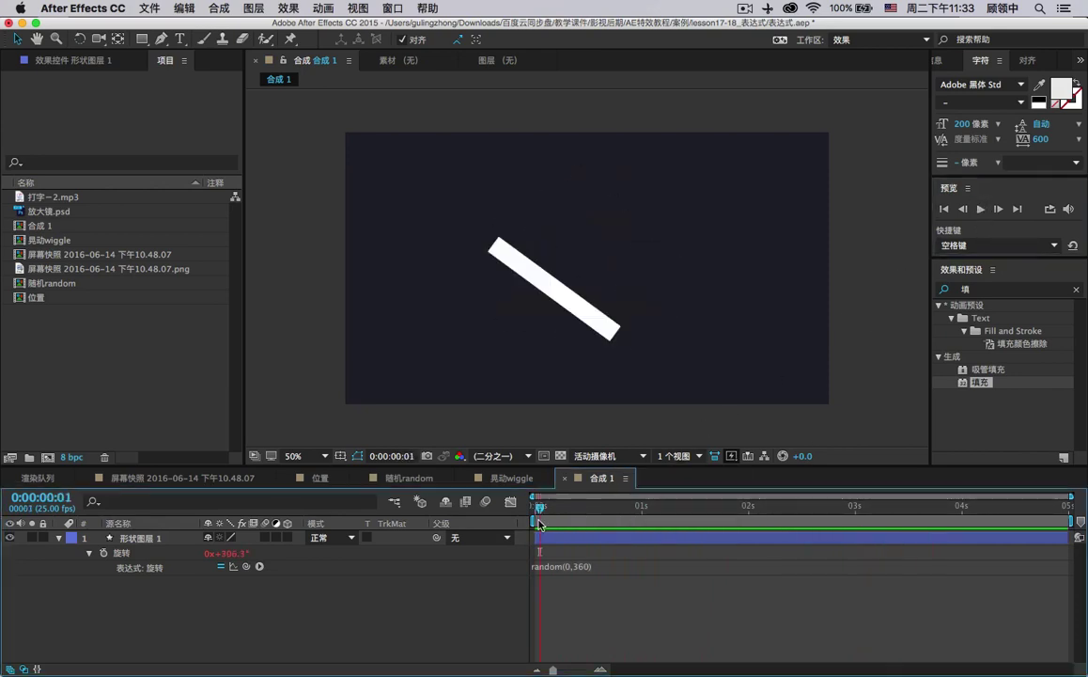
pyautogui.moveTo(539, 512); pyautogui.dragTo(535, 512)
# Move the anchor point of 形状图层 1 from outside the bar to about the bar's middle.
pyautogui.press('y')
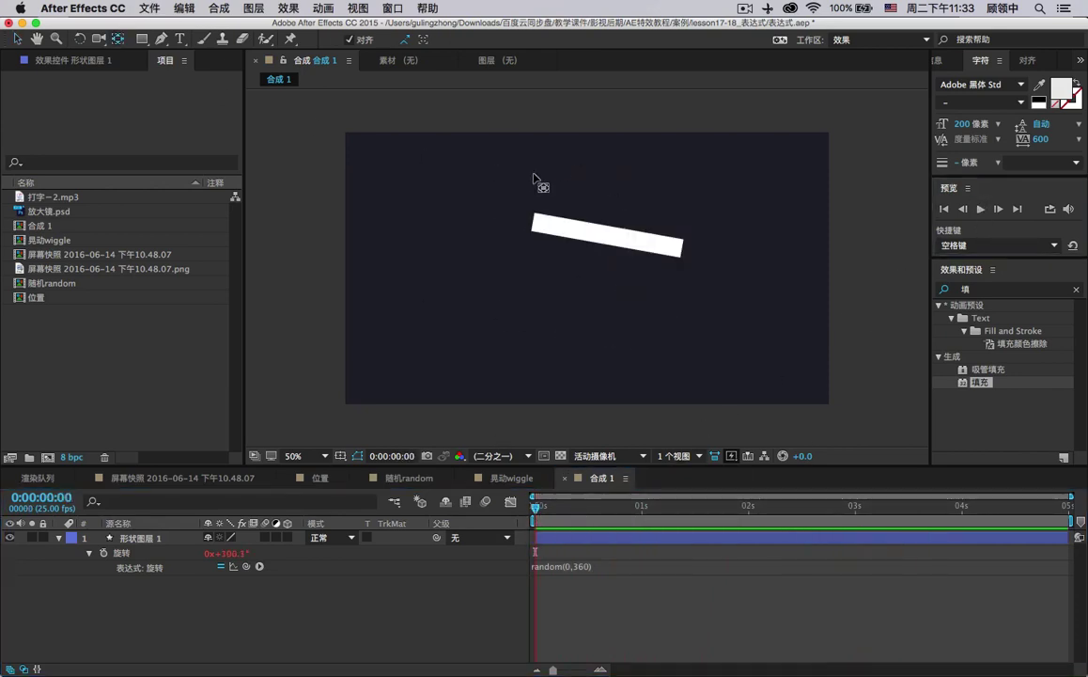
pyautogui.click(561, 218)
pyautogui.moveTo(561, 218); pyautogui.dragTo(531, 225)
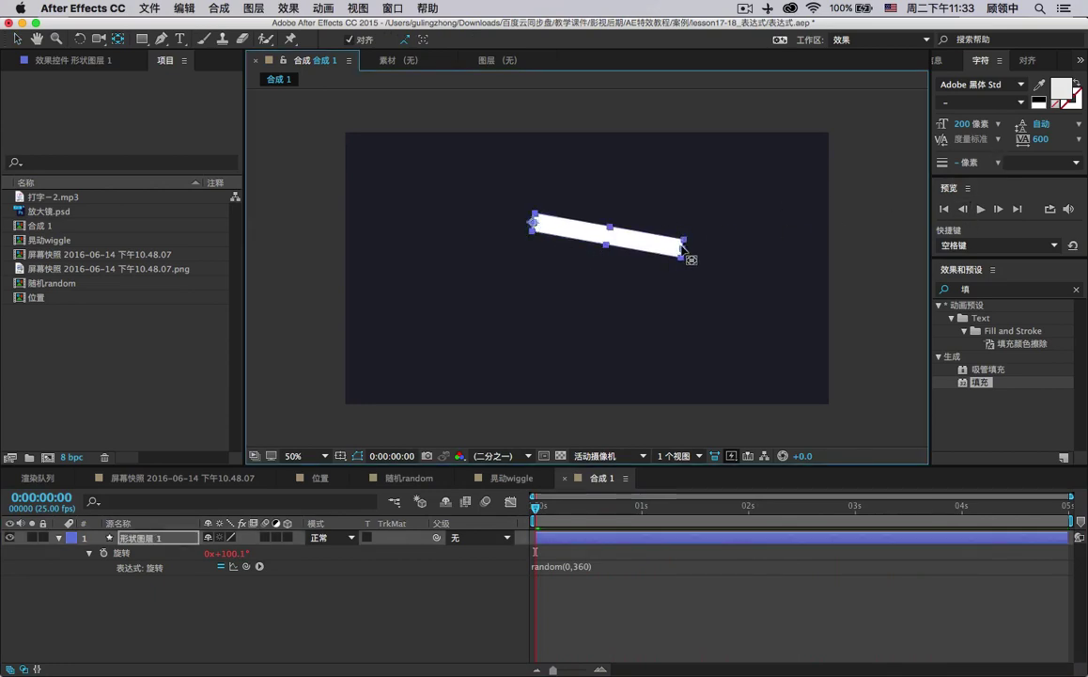
pyautogui.moveTo(533, 224); pyautogui.dragTo(622, 246)
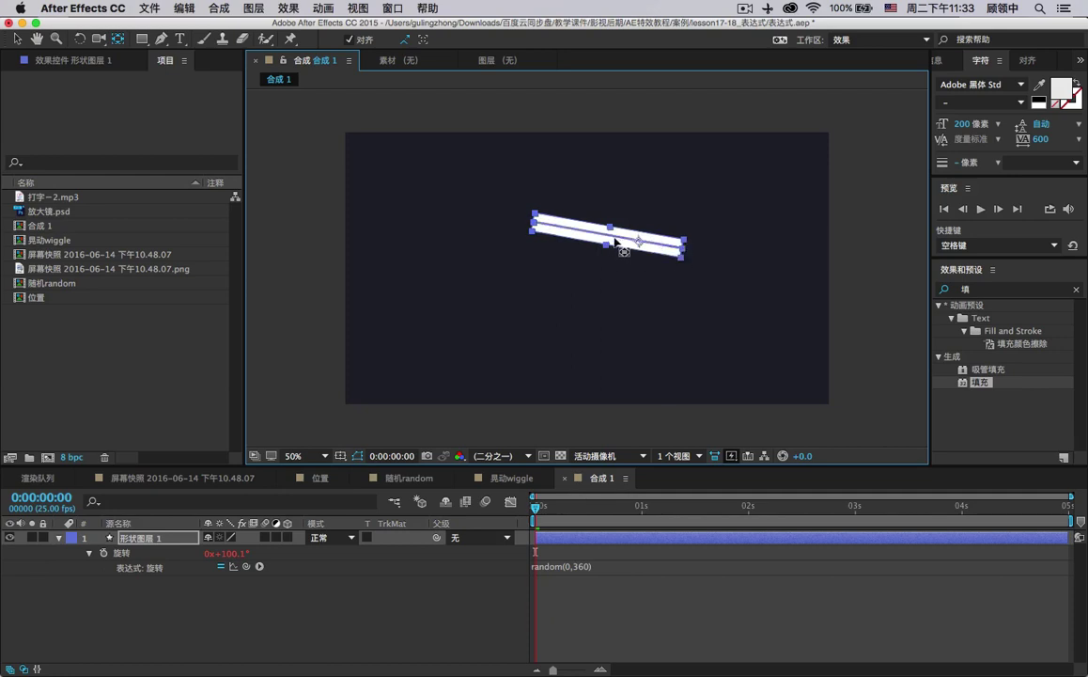
# Play back and scrub the random rotation around the bar's new anchor point.
pyautogui.click(980, 209)
pyautogui.moveTo(545, 507); pyautogui.dragTo(715, 508)
pyautogui.click(980, 209)
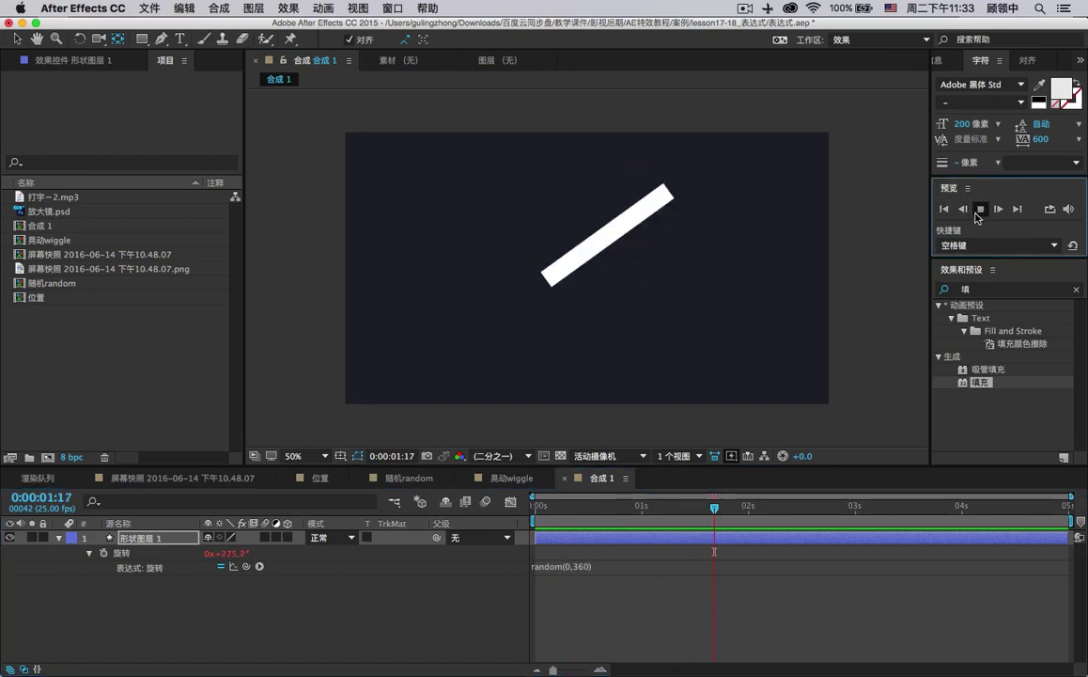
pyautogui.click(553, 512)
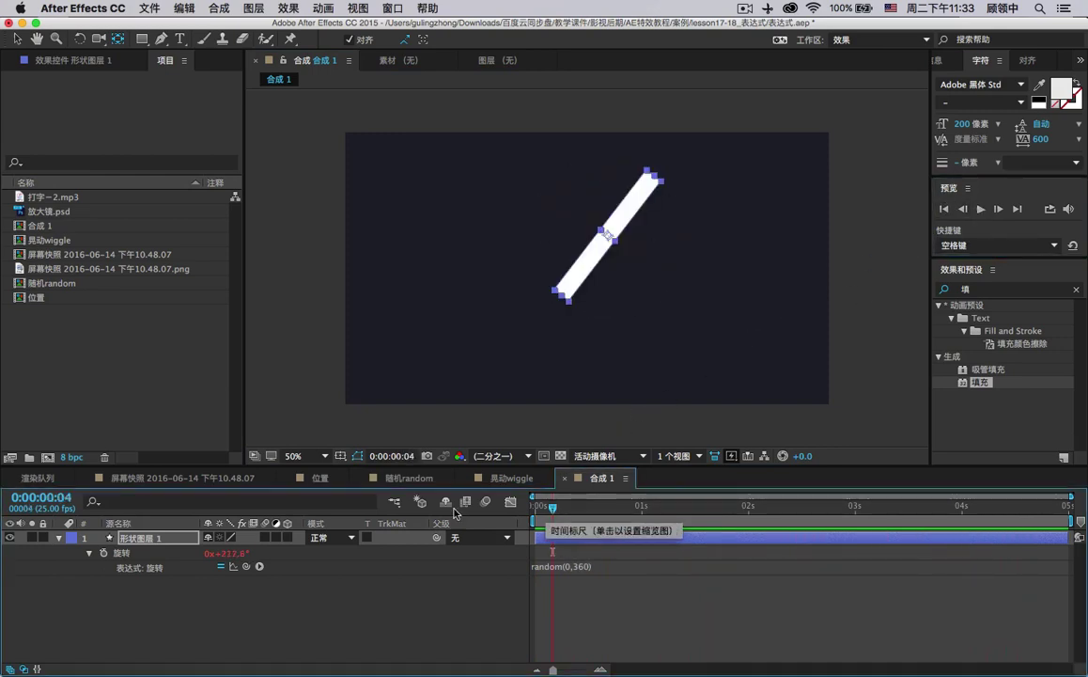
# Replace the rotation expression with the opacity expression random(0,100) on 形状图层 1, and scrub through the flicker.
pyautogui.keyDown('alt'); pyautogui.click(105, 553); pyautogui.keyUp('alt')
pyautogui.press('t')
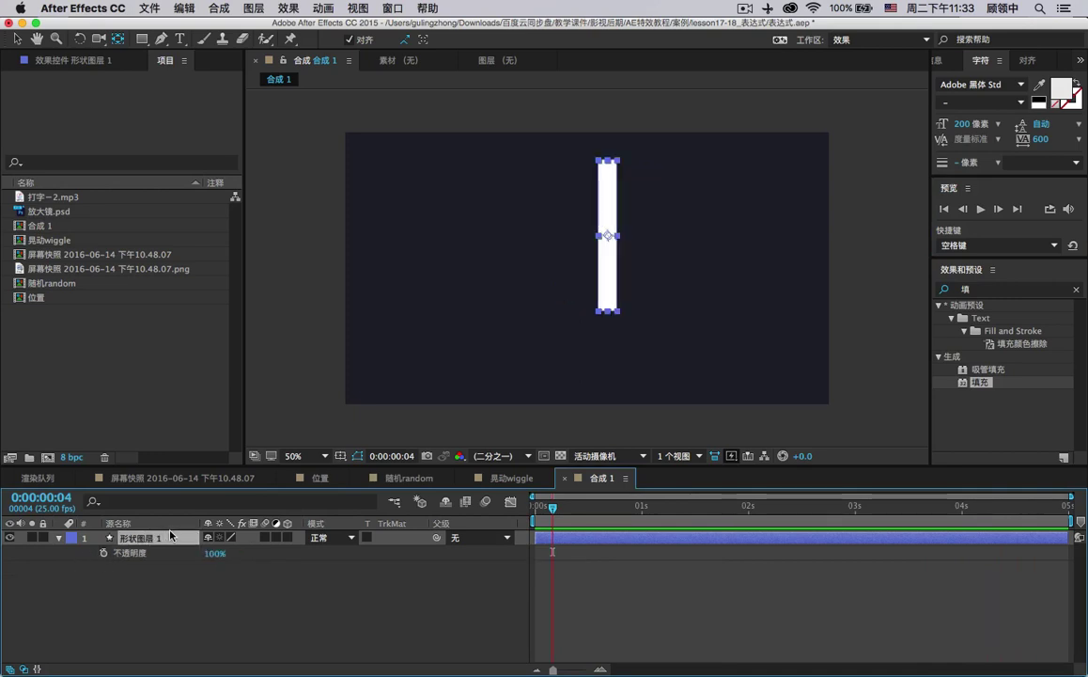
pyautogui.keyDown('alt'); pyautogui.click(104, 554); pyautogui.keyUp('alt')
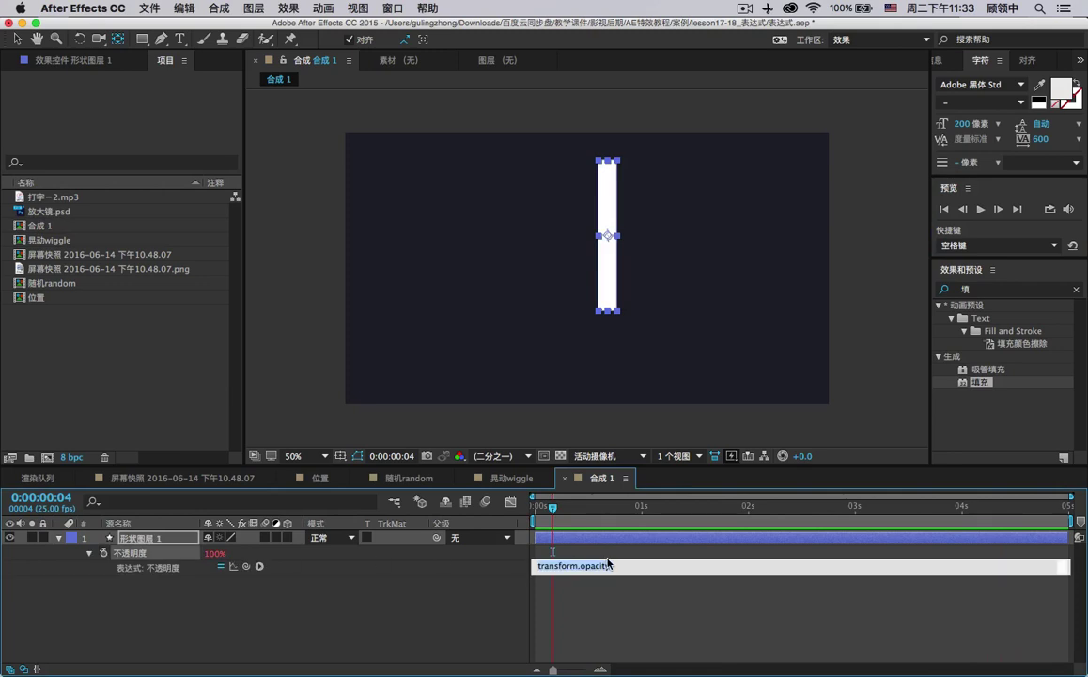
pyautogui.write('ran')
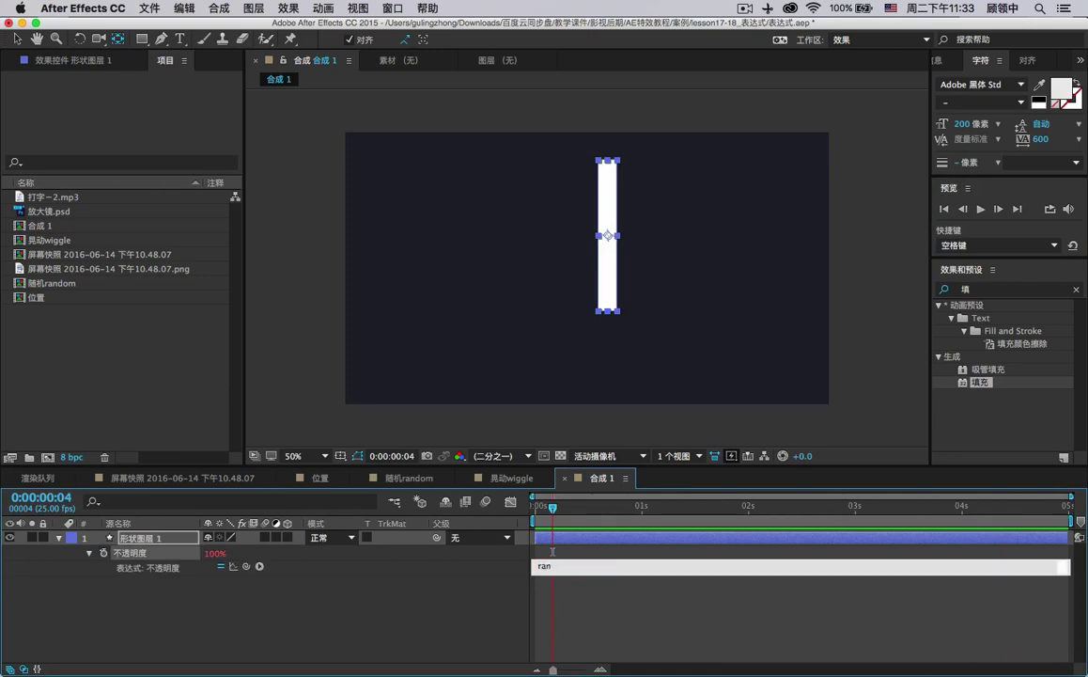
pyautogui.write('dom(0,100')
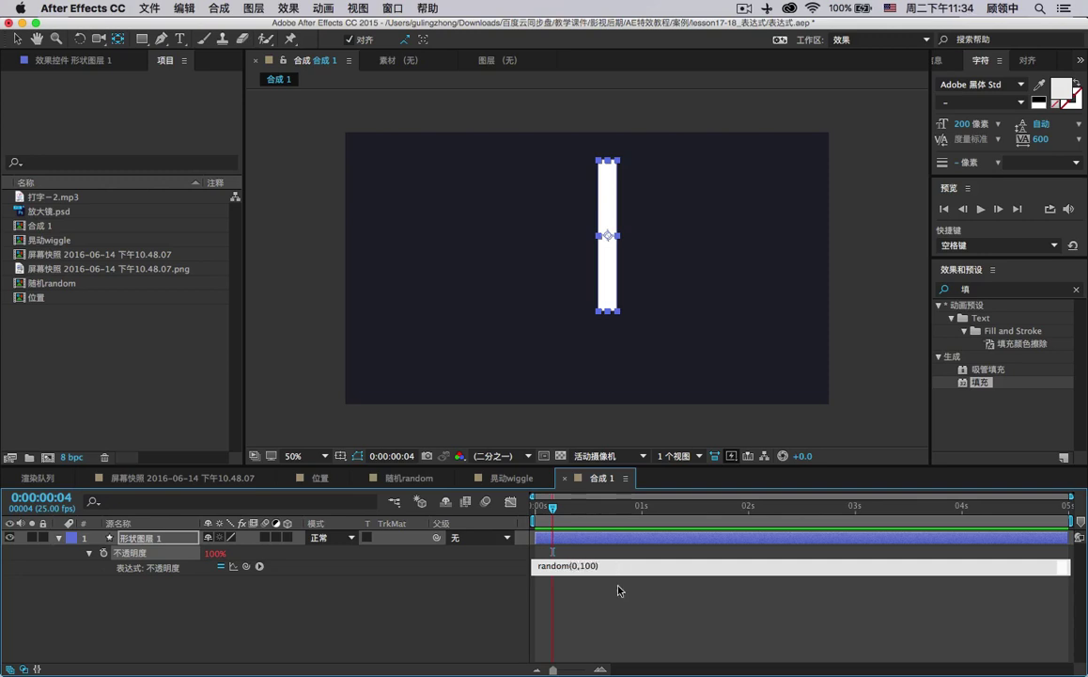
pyautogui.click(618, 590)
pyautogui.moveTo(676, 502); pyautogui.dragTo(615, 503)
pyautogui.press('Home')
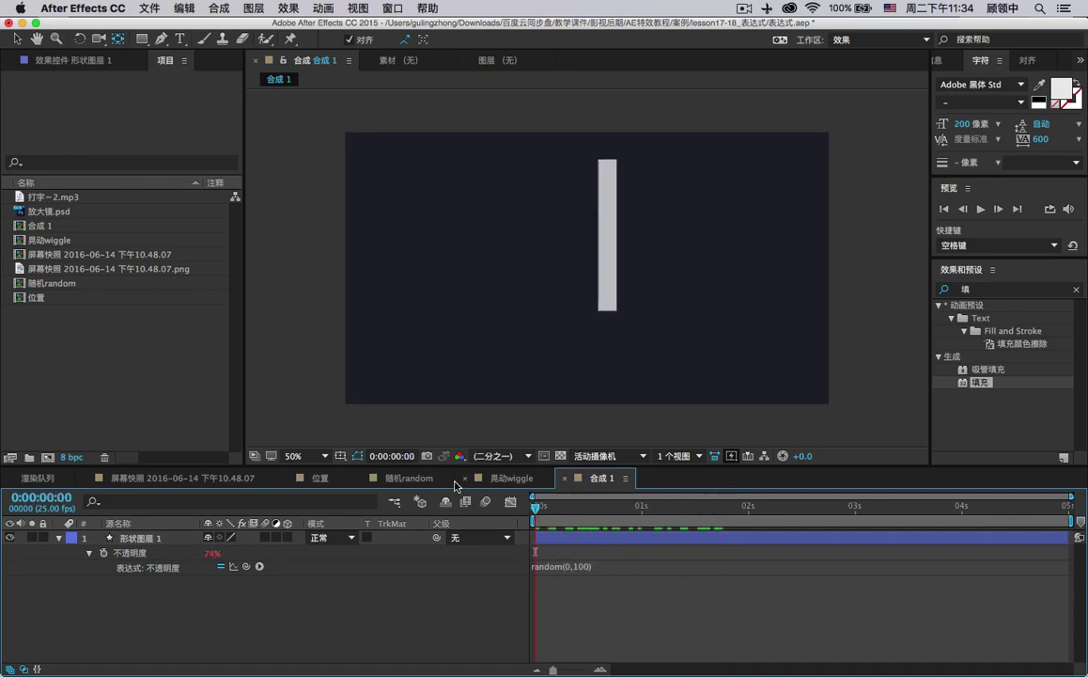
# Reveal the bar's scale alongside its opacity and give it the expression [100,random(0,100)] so only the height varies.
pyautogui.click(609, 218)
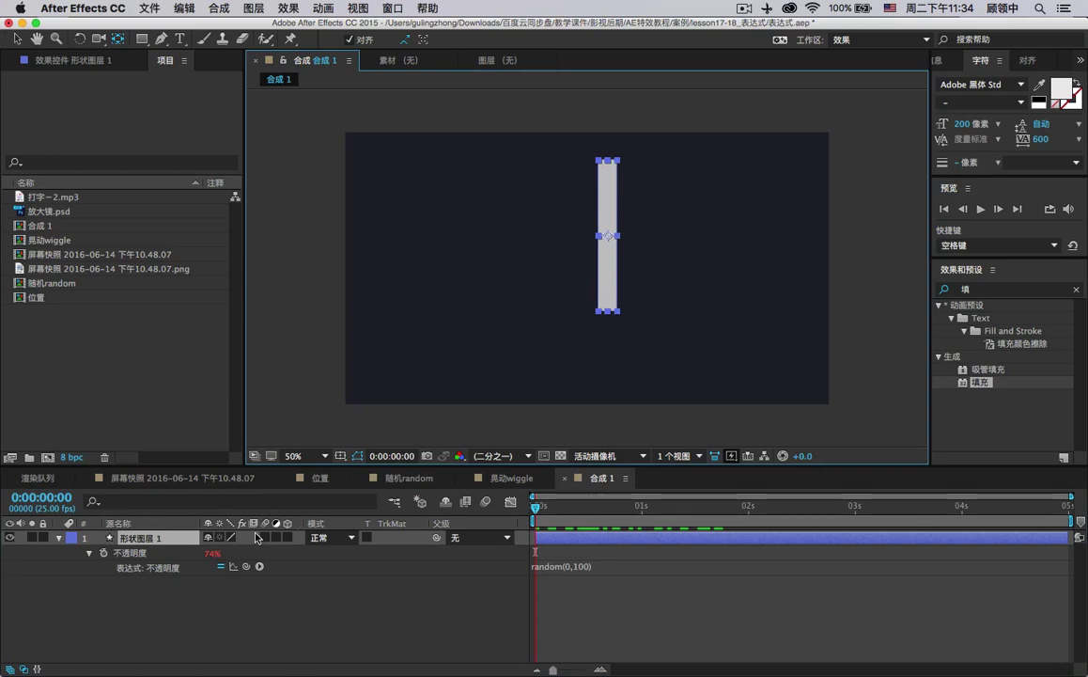
pyautogui.hotkey('shift', 's')
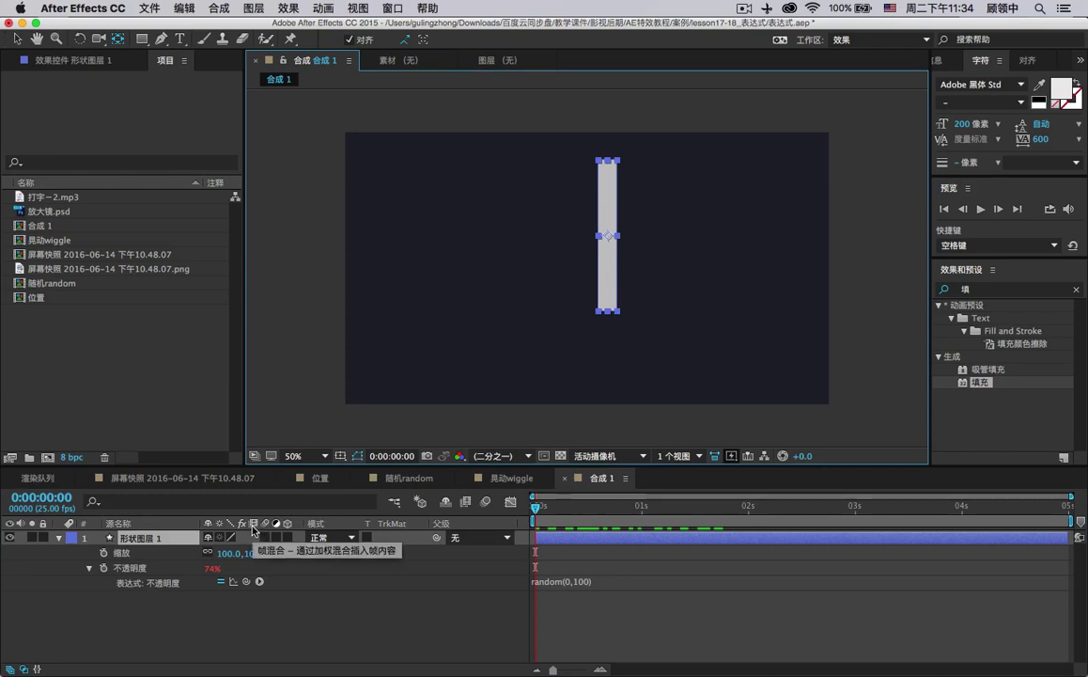
pyautogui.keyDown('alt'); pyautogui.click(103, 553); pyautogui.keyUp('alt')
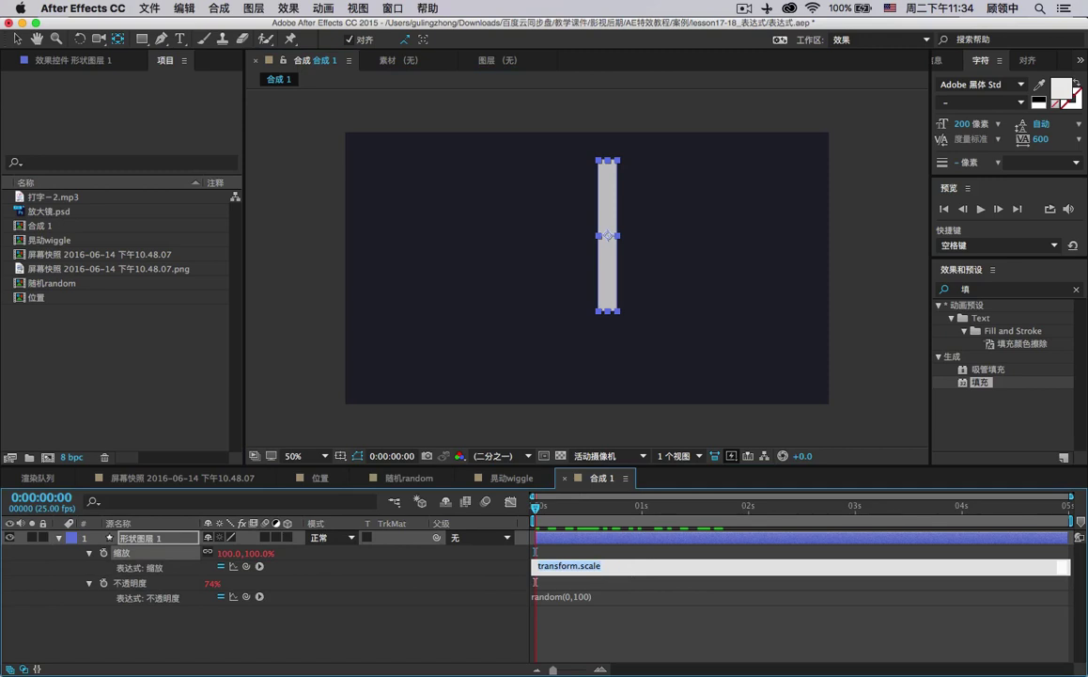
pyautogui.write('[100,random(0,100')
pyautogui.click(750, 615)
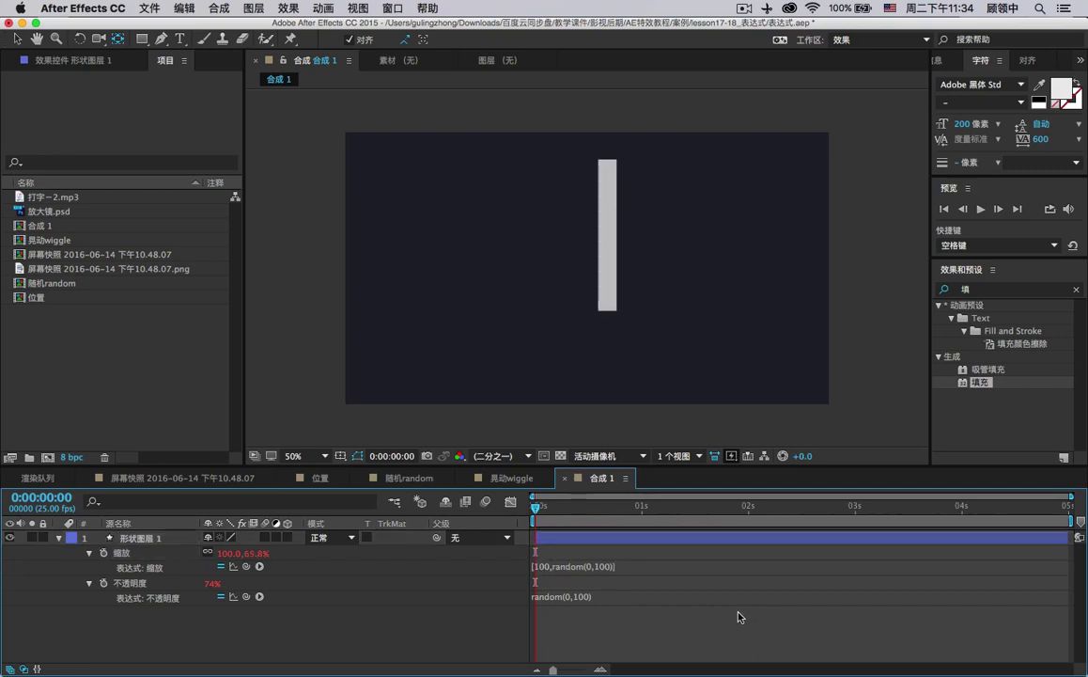
# Play back the bar's random height and opacity, return to the first frame and select the bar.
pyautogui.click(981, 209)
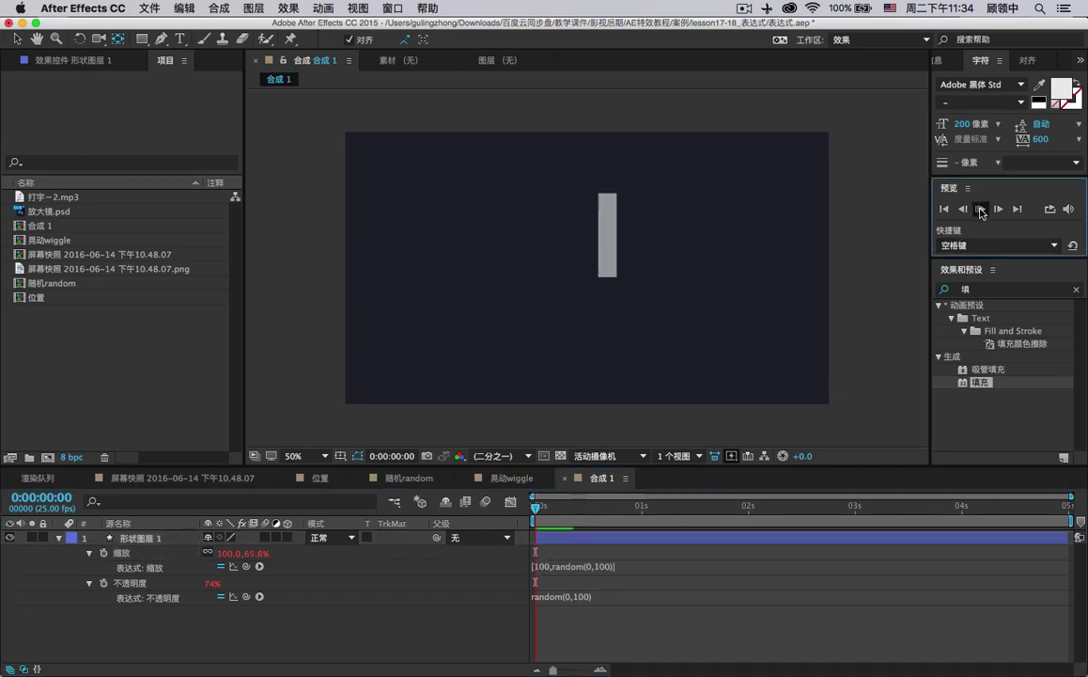
pyautogui.click(583, 514)
pyautogui.moveTo(583, 515); pyautogui.dragTo(515, 510)
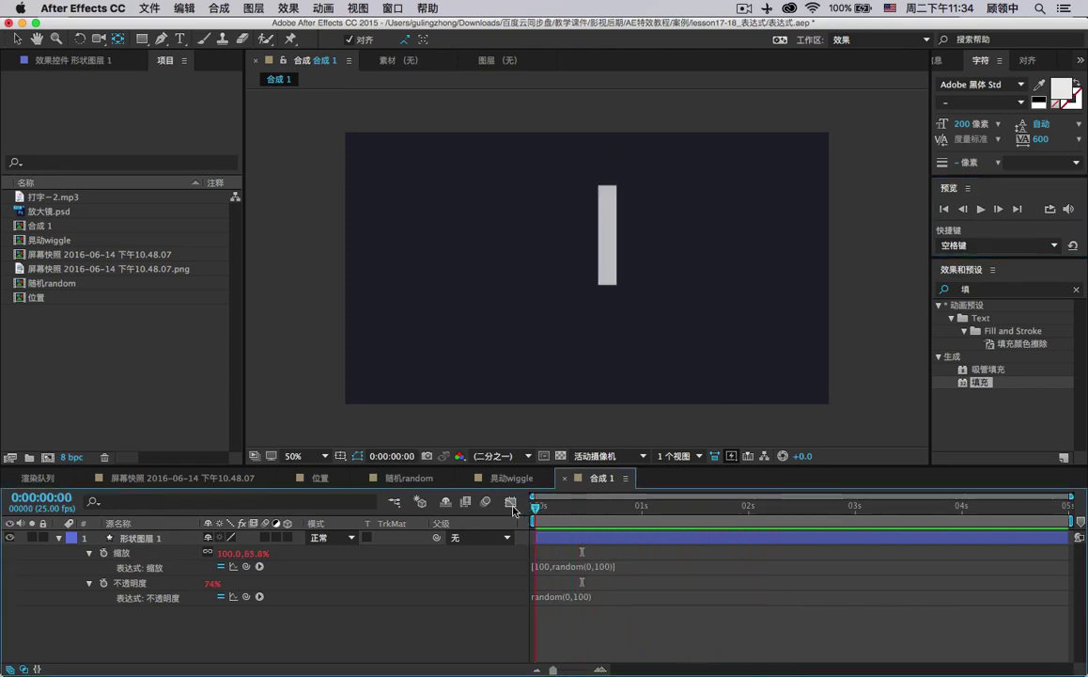
pyautogui.click(607, 279)
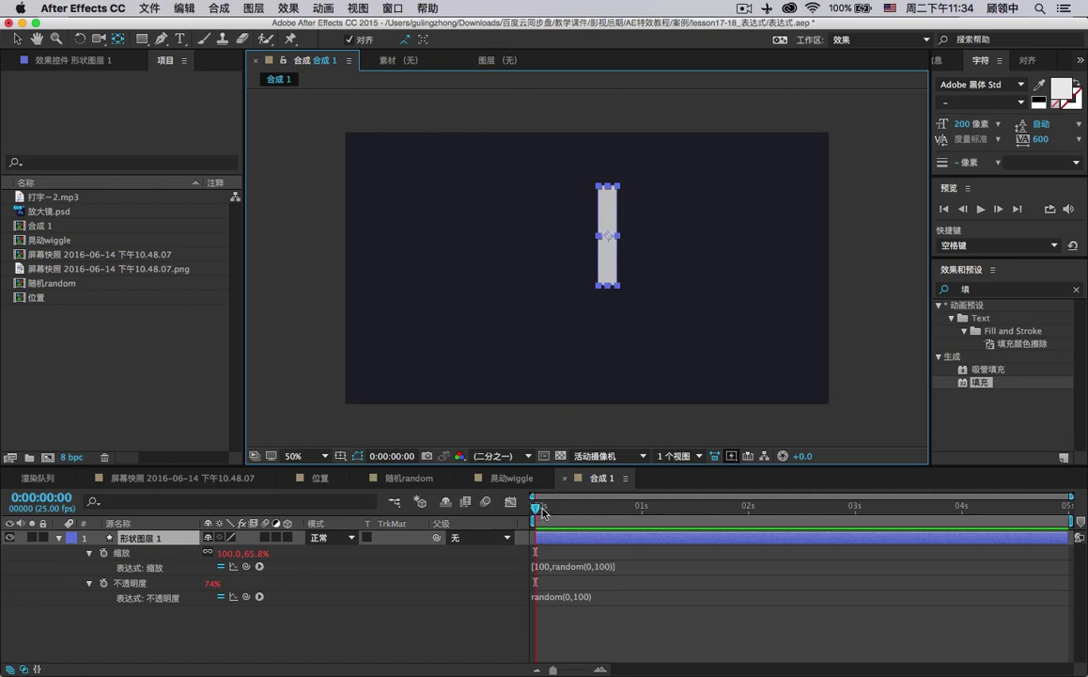
# Move the bar's anchor point down to its bottom edge and play back the random height and opacity.
pyautogui.moveTo(609, 236); pyautogui.dragTo(607, 270)
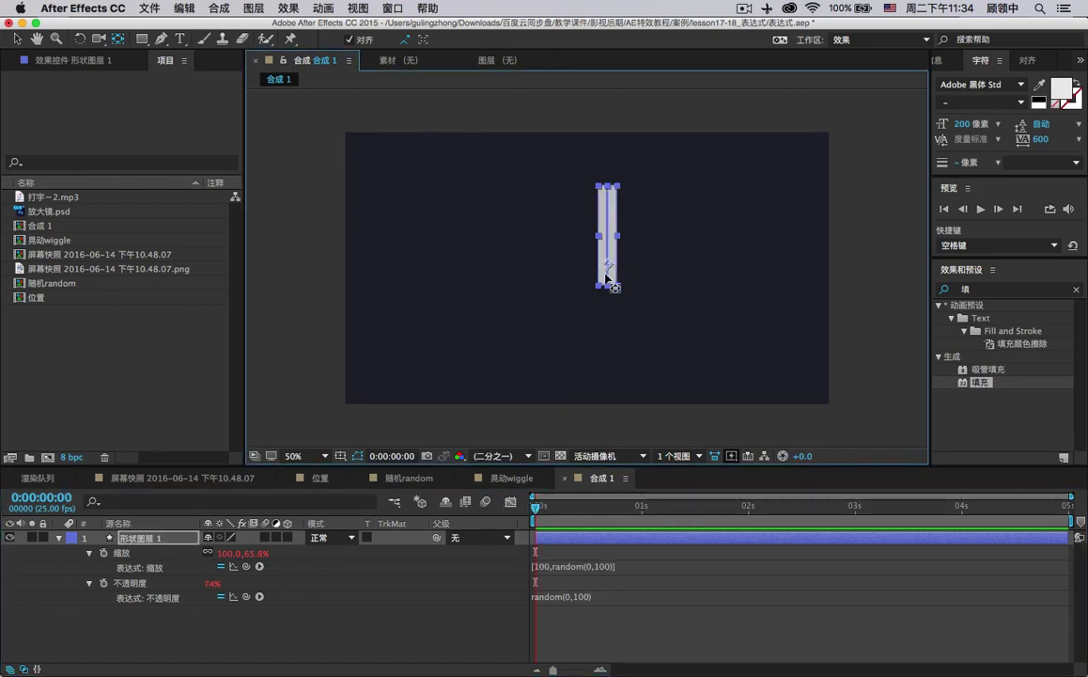
pyautogui.click(559, 506)
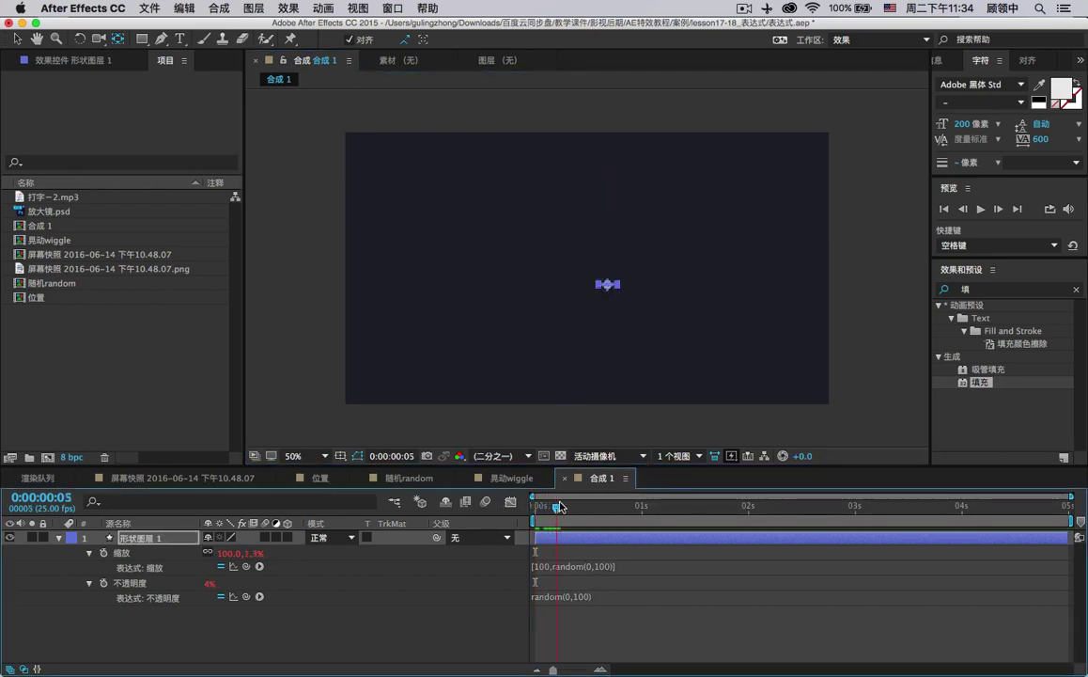
pyautogui.press('space')
pyautogui.press('space')
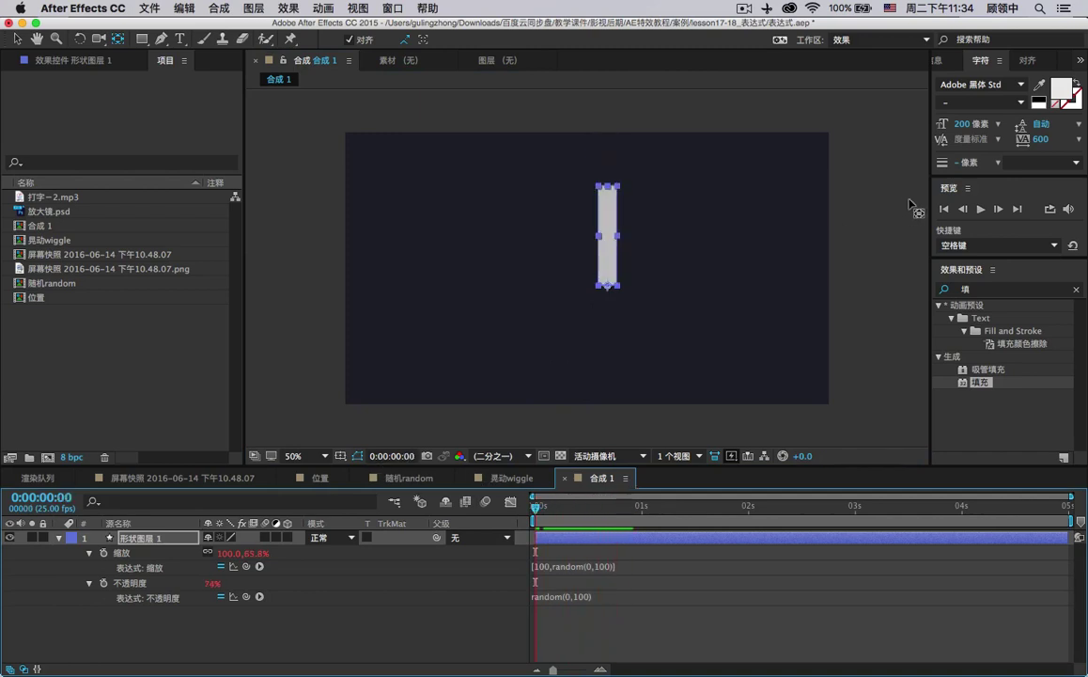
pyautogui.press('space')
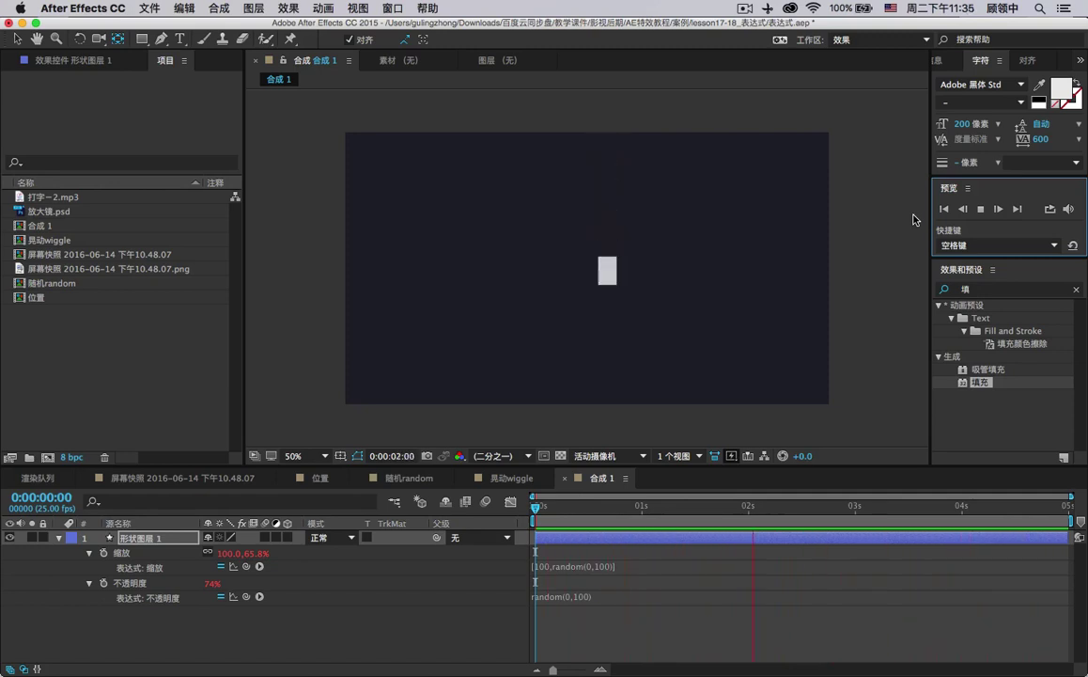
pyautogui.click(598, 554)
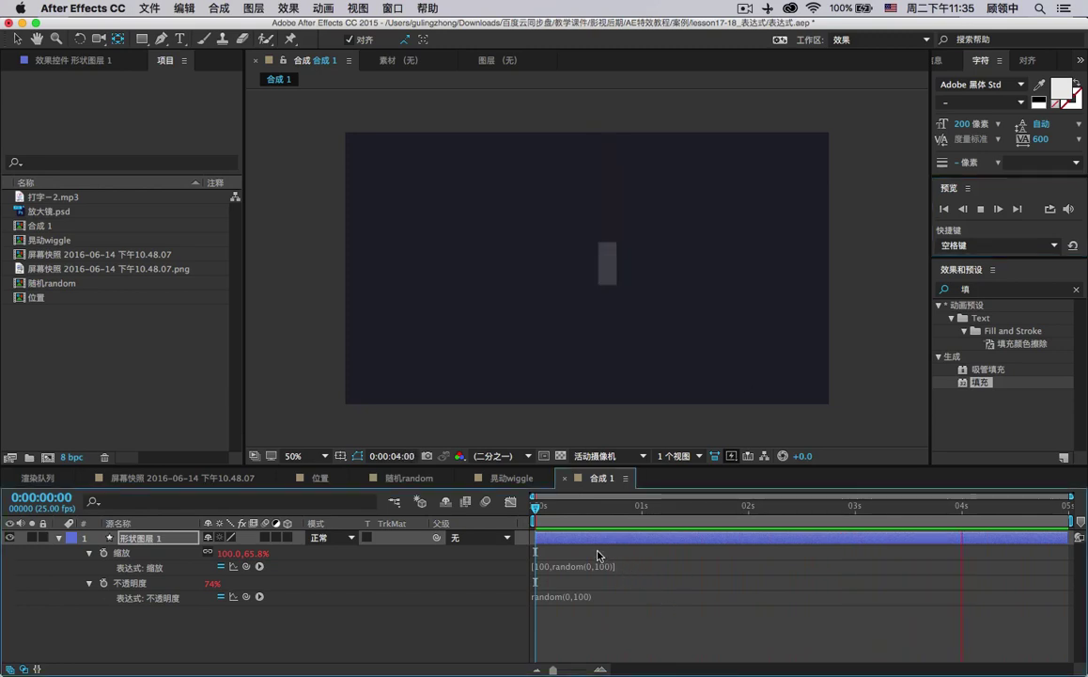
pyautogui.press('space')
pyautogui.click(572, 532)
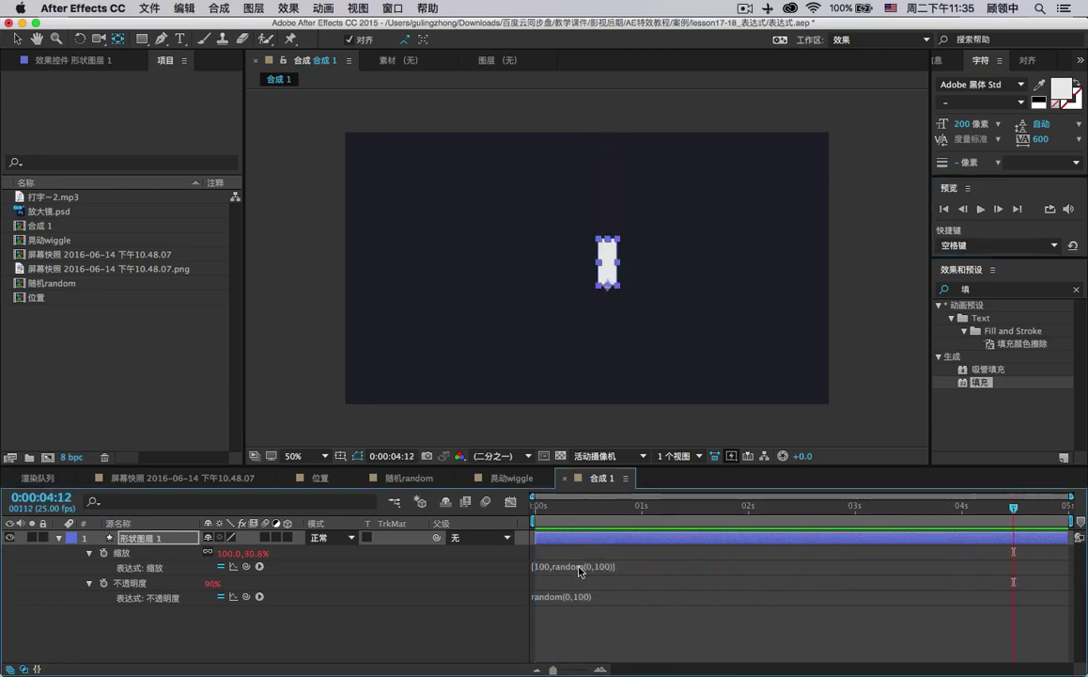
# Inspect the bar's scale expression, and look over the finished 位置 composition from its first frame.
pyautogui.click(569, 568)
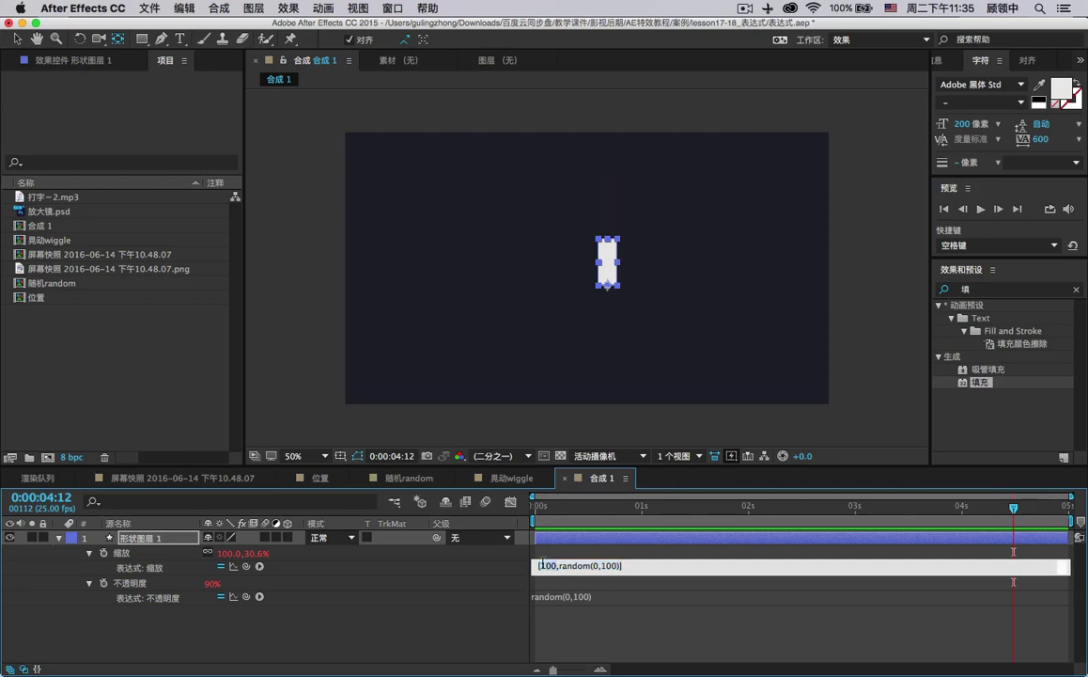
pyautogui.click(629, 593)
pyautogui.click(655, 629)
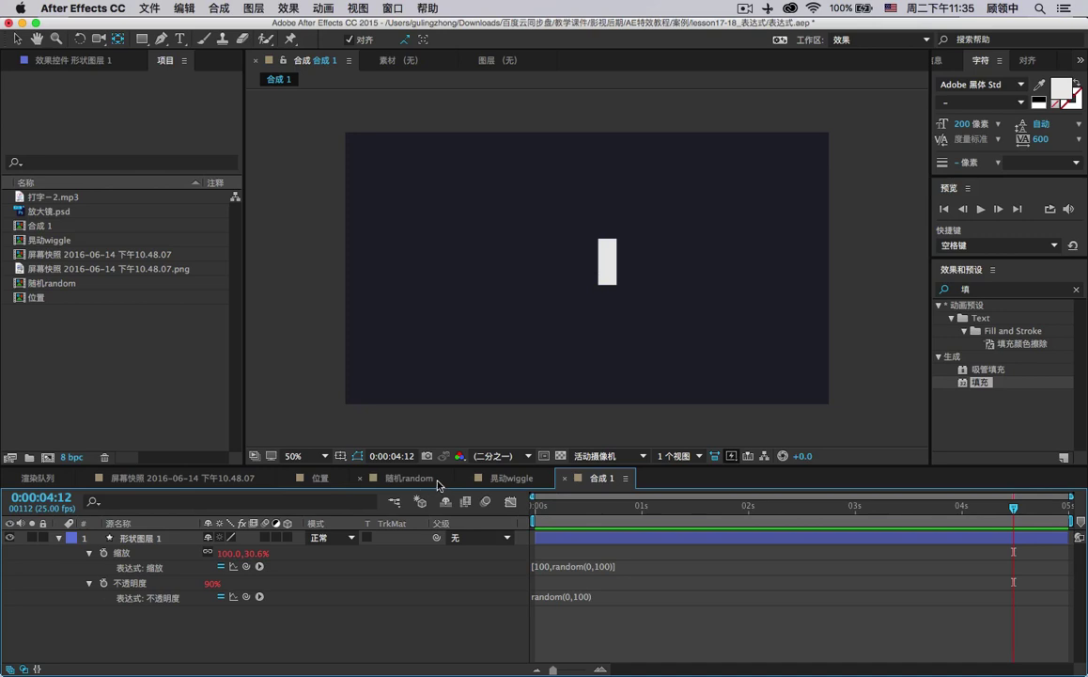
pyautogui.click(319, 476)
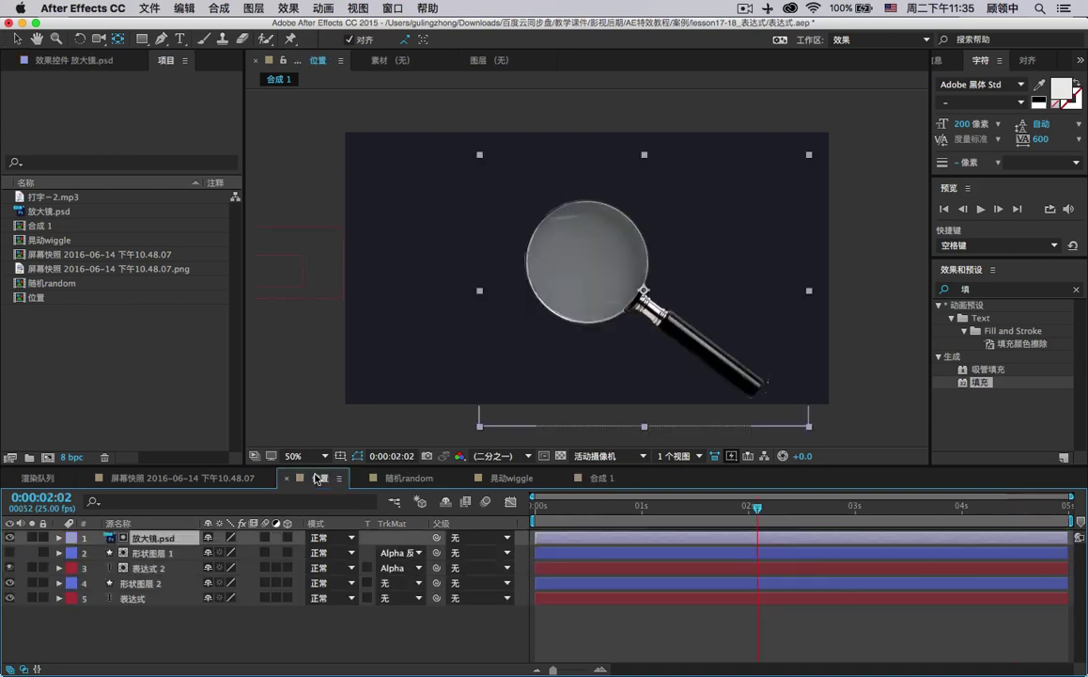
pyautogui.moveTo(541, 510)
pyautogui.mouseDown()
pyautogui.moveTo(690, 516)
pyautogui.moveTo(529, 505)
pyautogui.mouseUp()
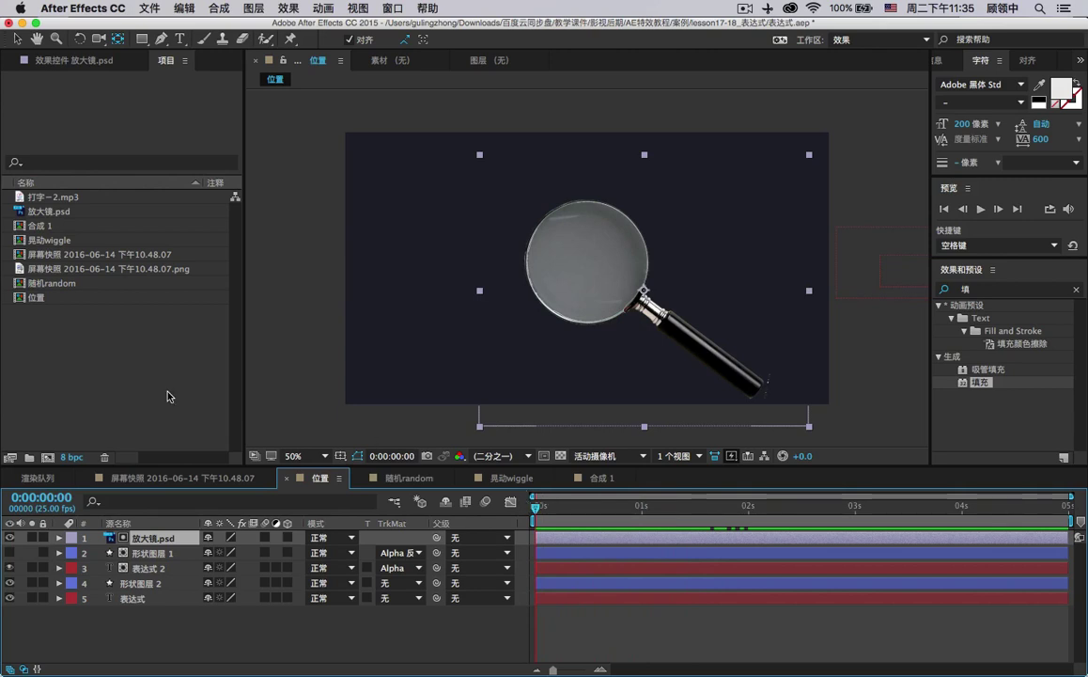
# Create the composition 合成 2 with the HDV/HDTV 720 25 preset and add the text 表达式 to it.
pyautogui.click(47, 456)
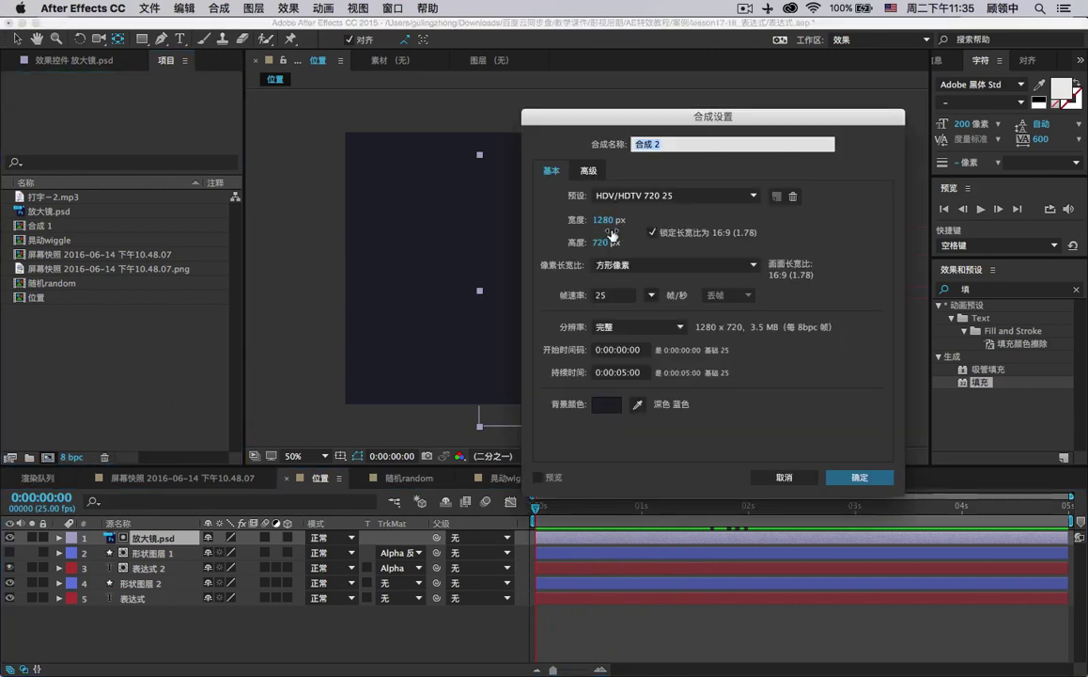
pyautogui.click(869, 477)
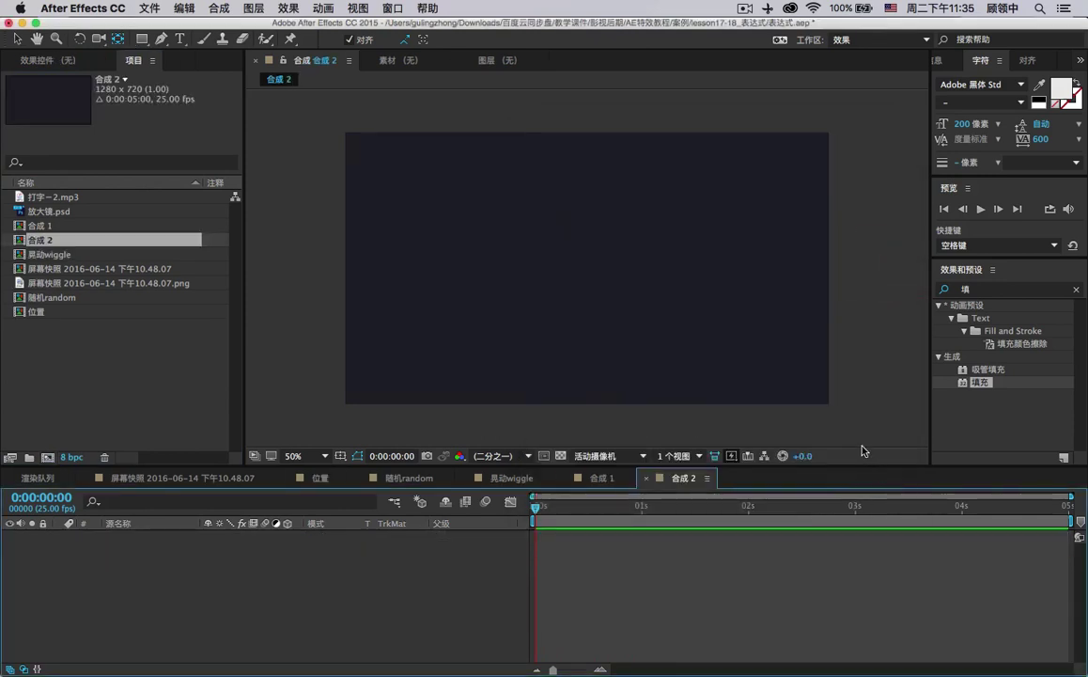
pyautogui.click(179, 39)
pyautogui.click(504, 271)
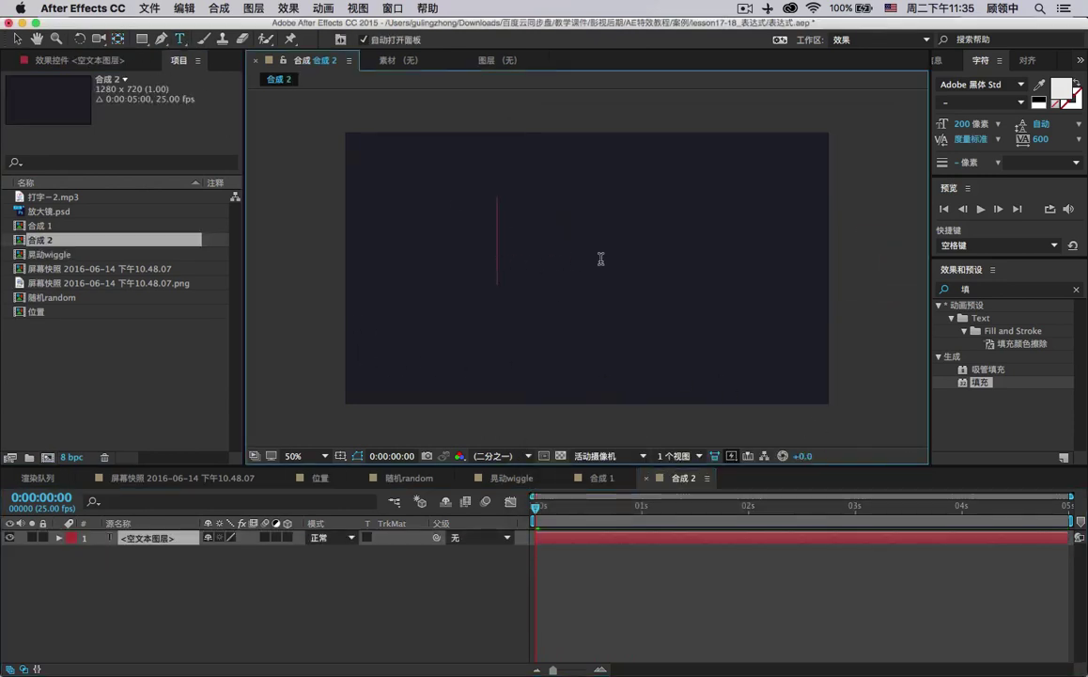
pyautogui.write('bia')
pyautogui.press('BackSpace')
pyautogui.press('BackSpace')
pyautogui.press('BackSpace')
pyautogui.write('b')
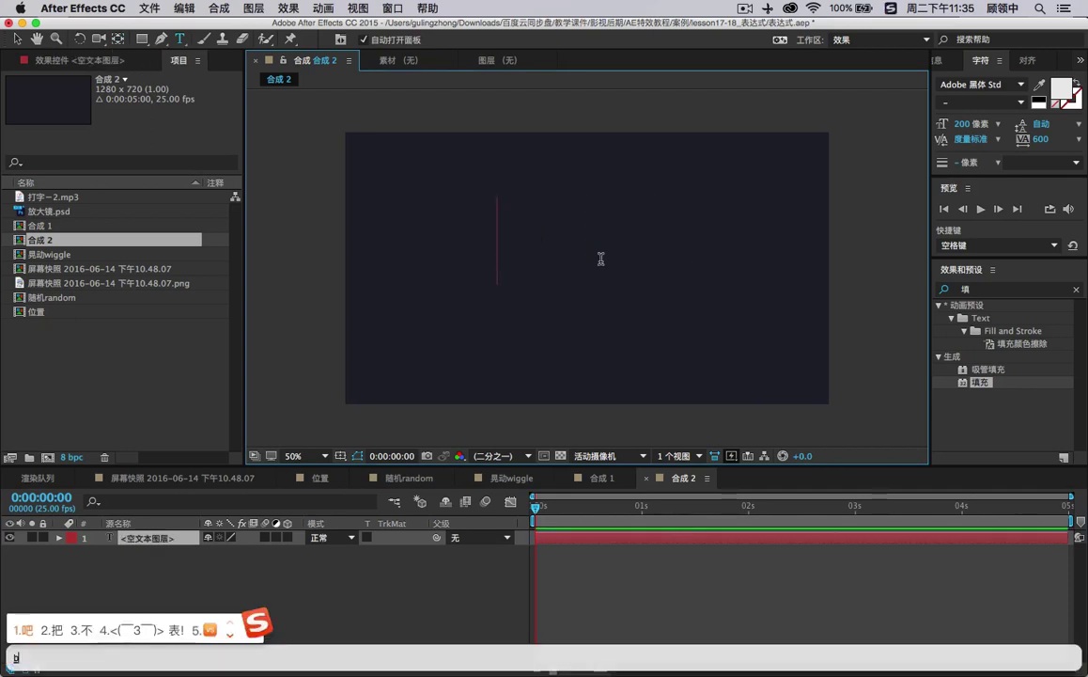
pyautogui.write('iaodashi')
pyautogui.press('space')
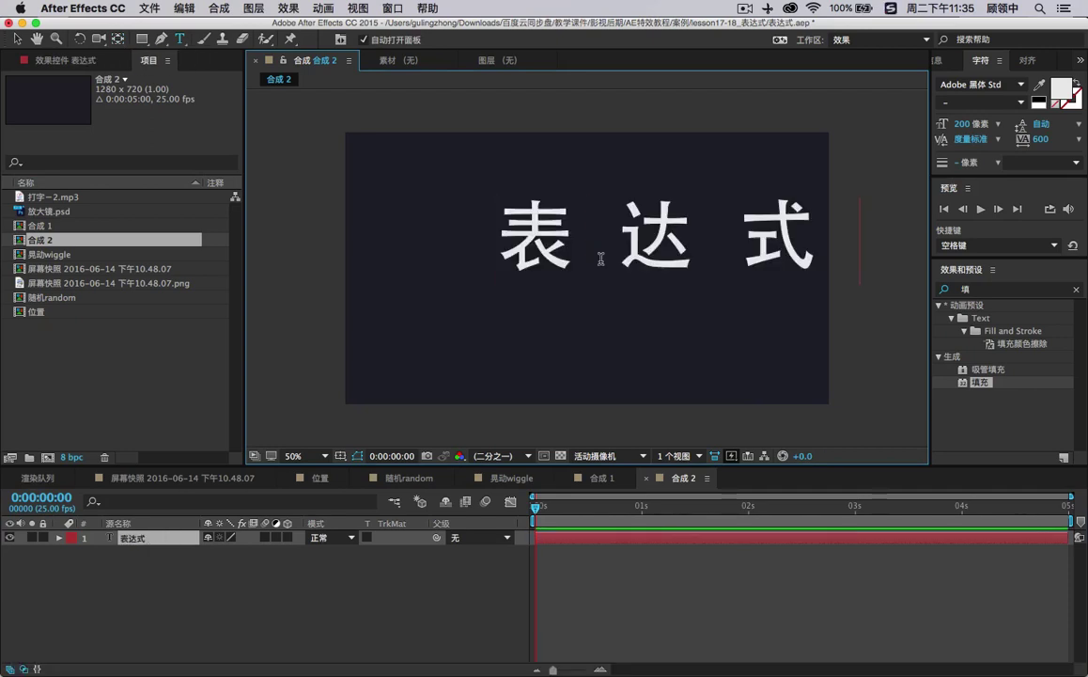
# Move the 表达式 text closer to the middle of the frame and duplicate its layer.
pyautogui.click(16, 38)
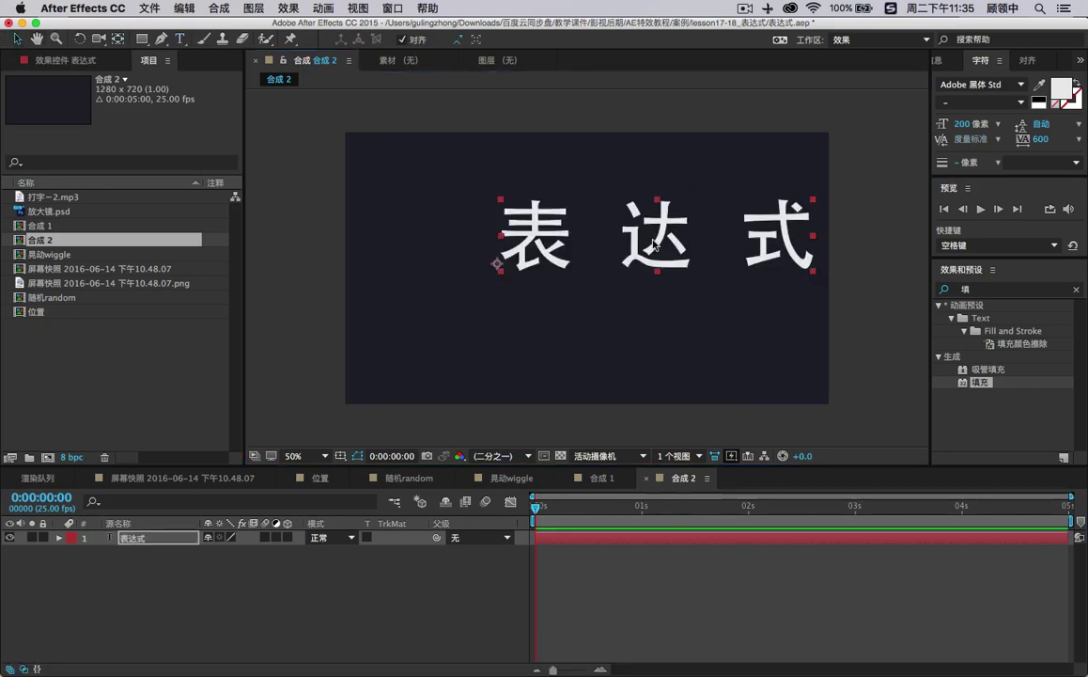
pyautogui.moveTo(597, 220); pyautogui.dragTo(619, 256)
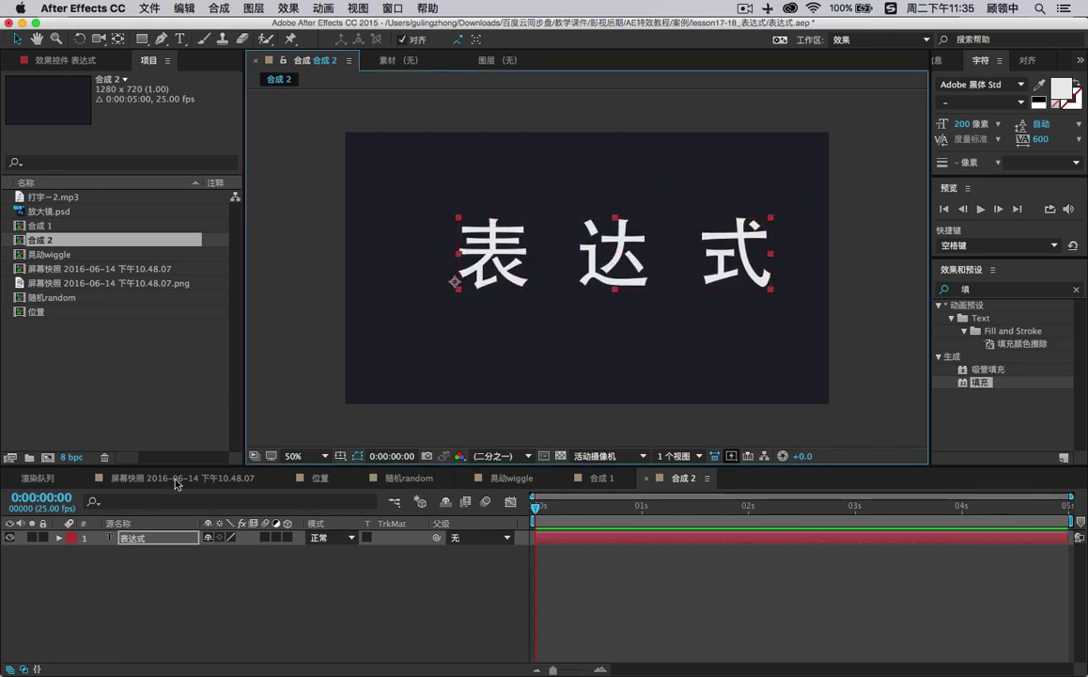
pyautogui.click(132, 545)
pyautogui.press('super+d')
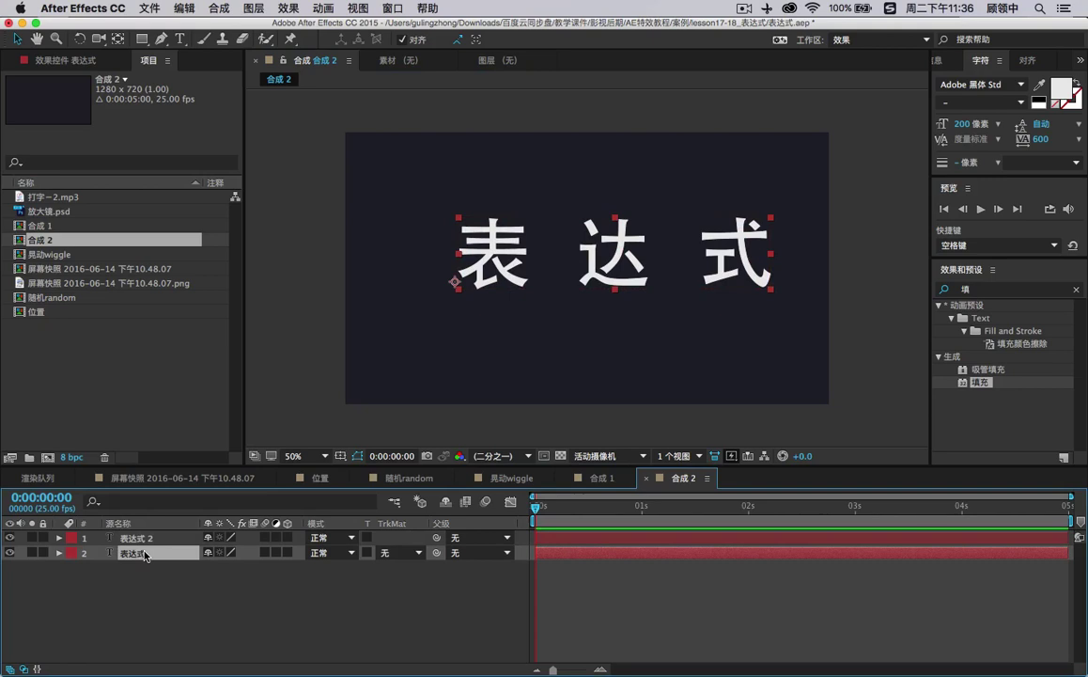
# Rename the lower text layer 表达式mini.
pyautogui.press('Return')
pyautogui.write('xia')
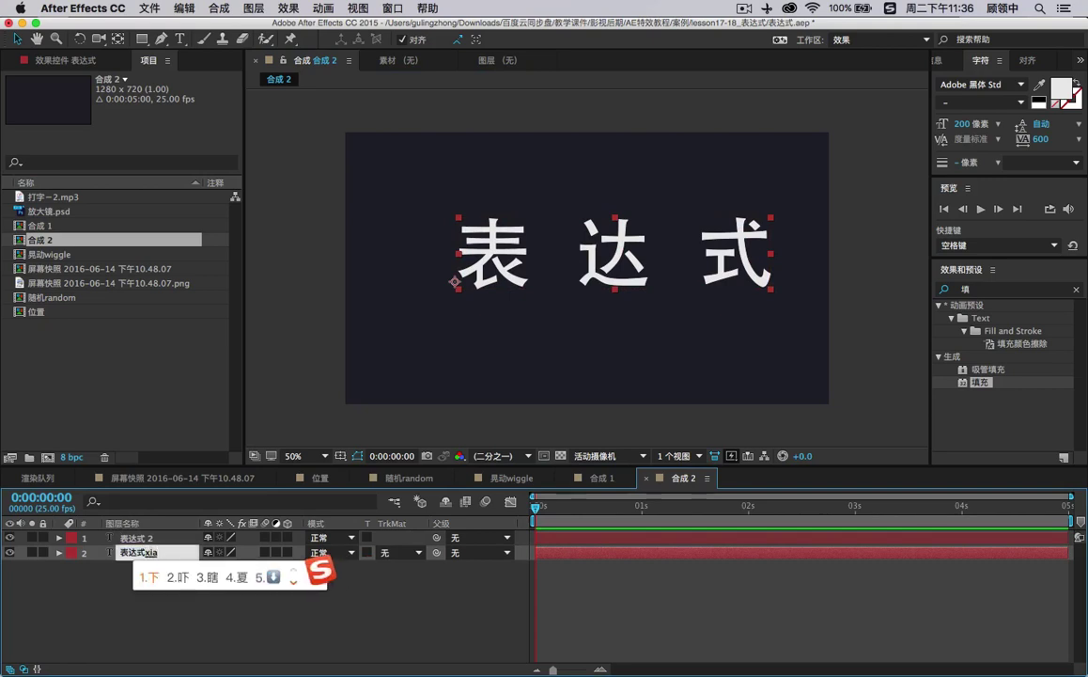
pyautogui.press('BackSpace')
pyautogui.press('BackSpace')
pyautogui.press('BackSpace')
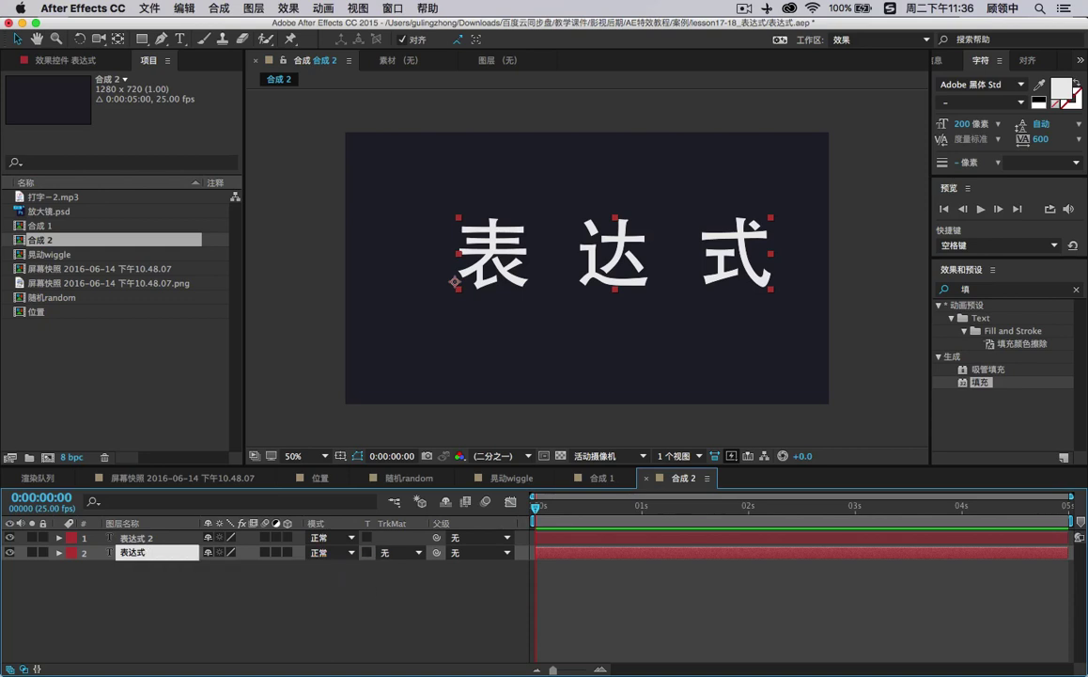
pyautogui.write('mini')
pyautogui.press('Return')
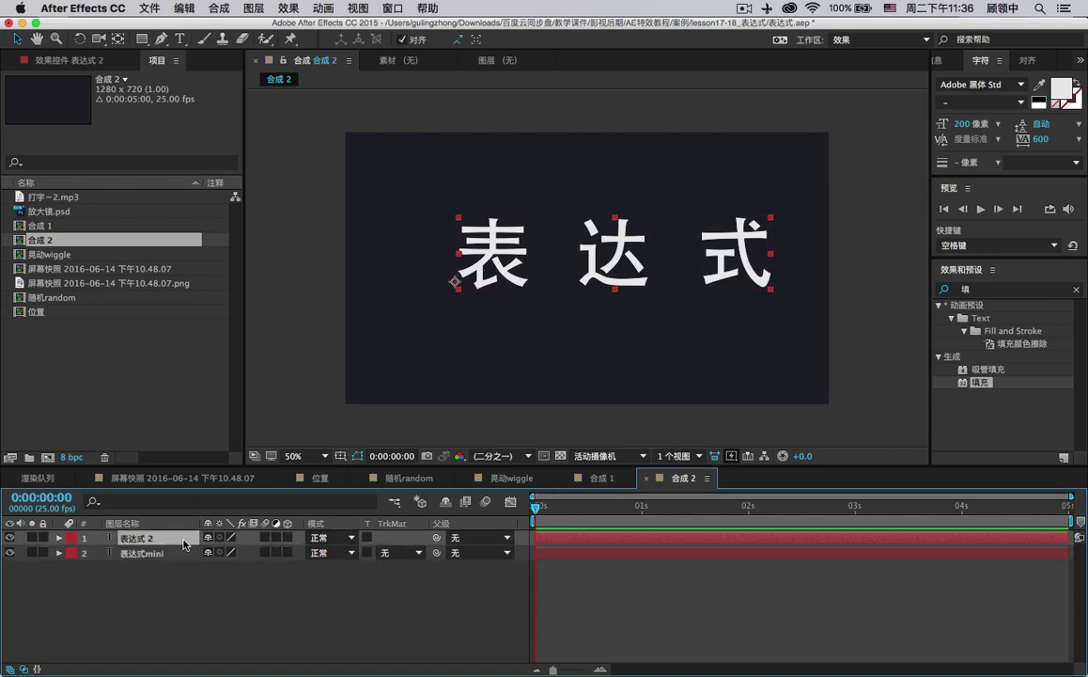
# Scale 表达式mini down to 42% and move it onto the middle of the large text.
pyautogui.press('s')
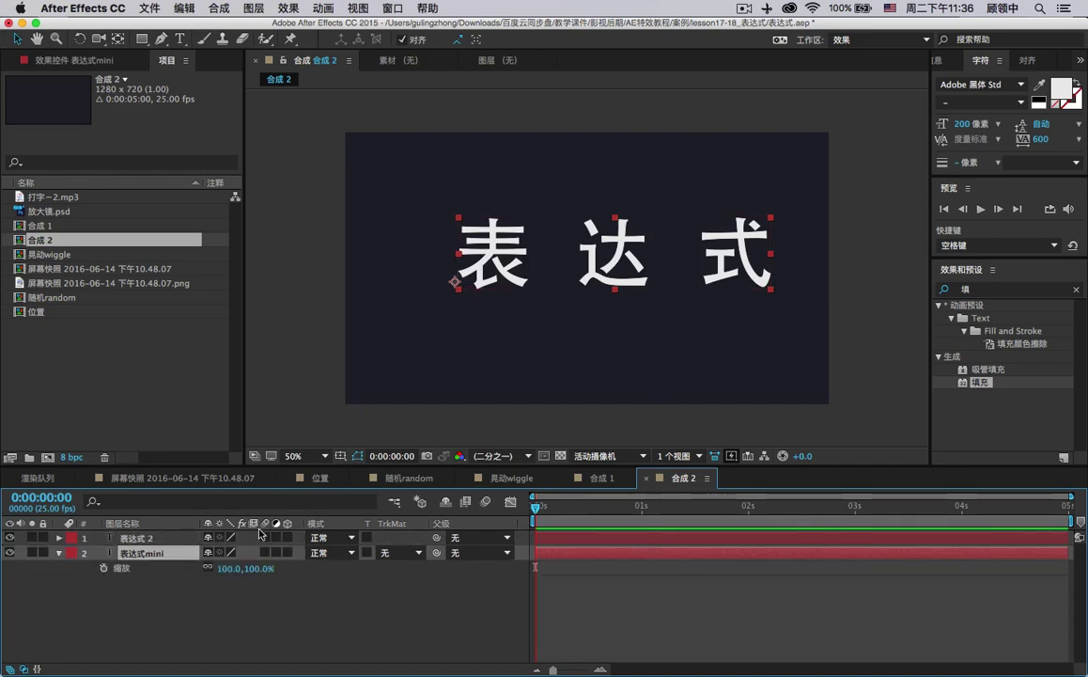
pyautogui.moveTo(229, 568); pyautogui.dragTo(162, 568)
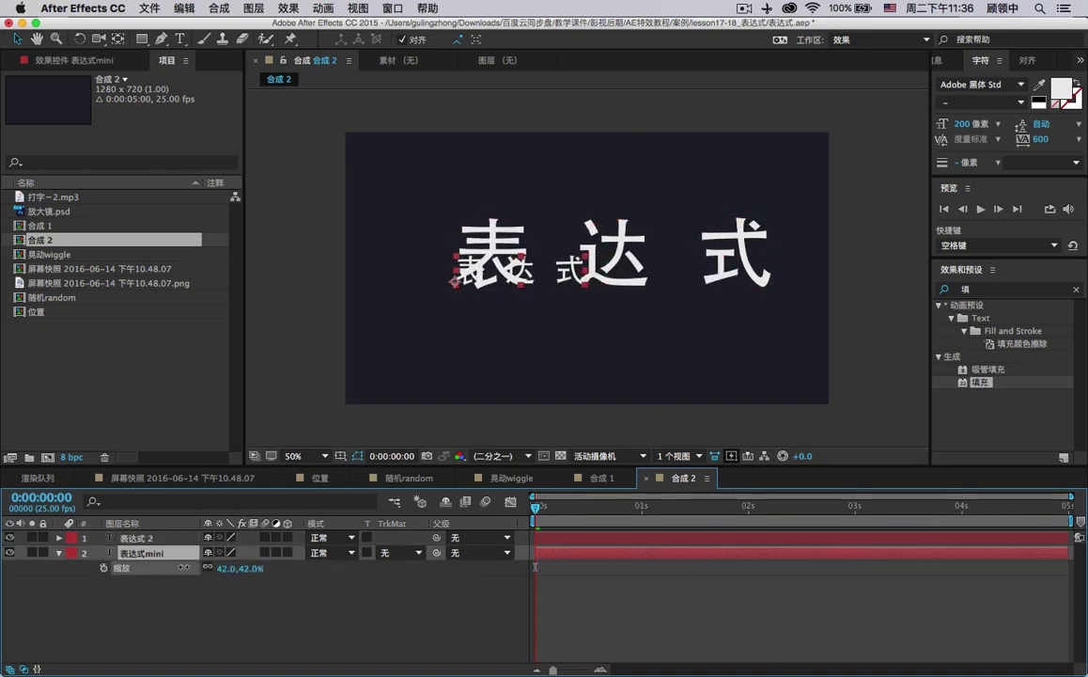
pyautogui.moveTo(481, 252); pyautogui.dragTo(622, 267)
# Set the tracking of 表达式 2 to 0 and recentre it over the small text.
pyautogui.click(743, 268)
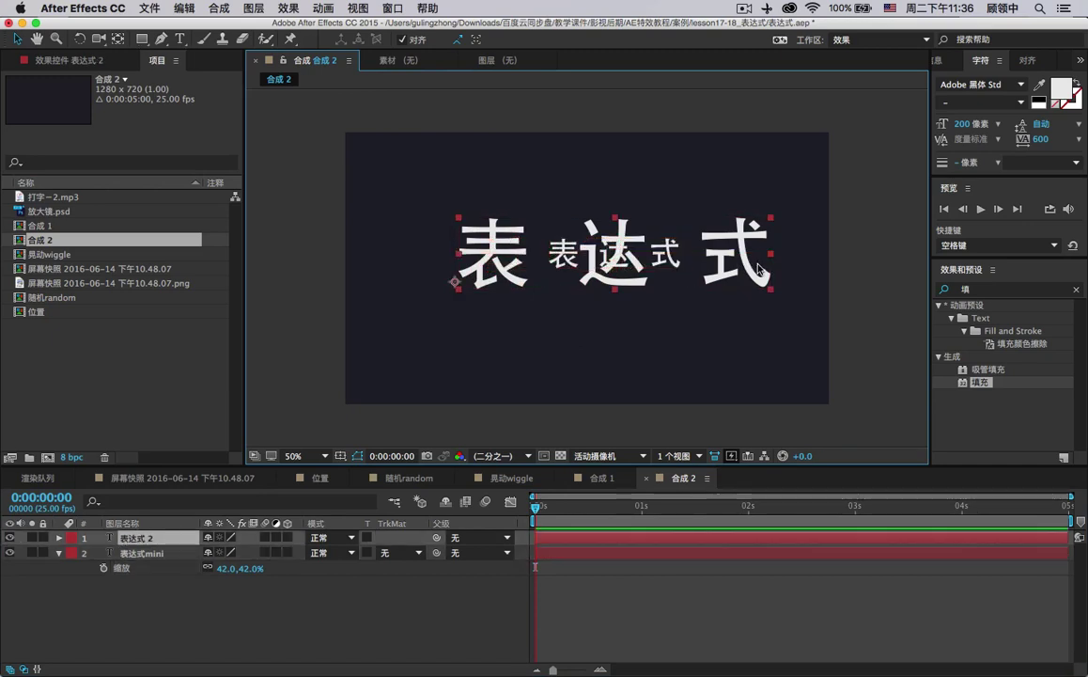
pyautogui.click(1040, 139)
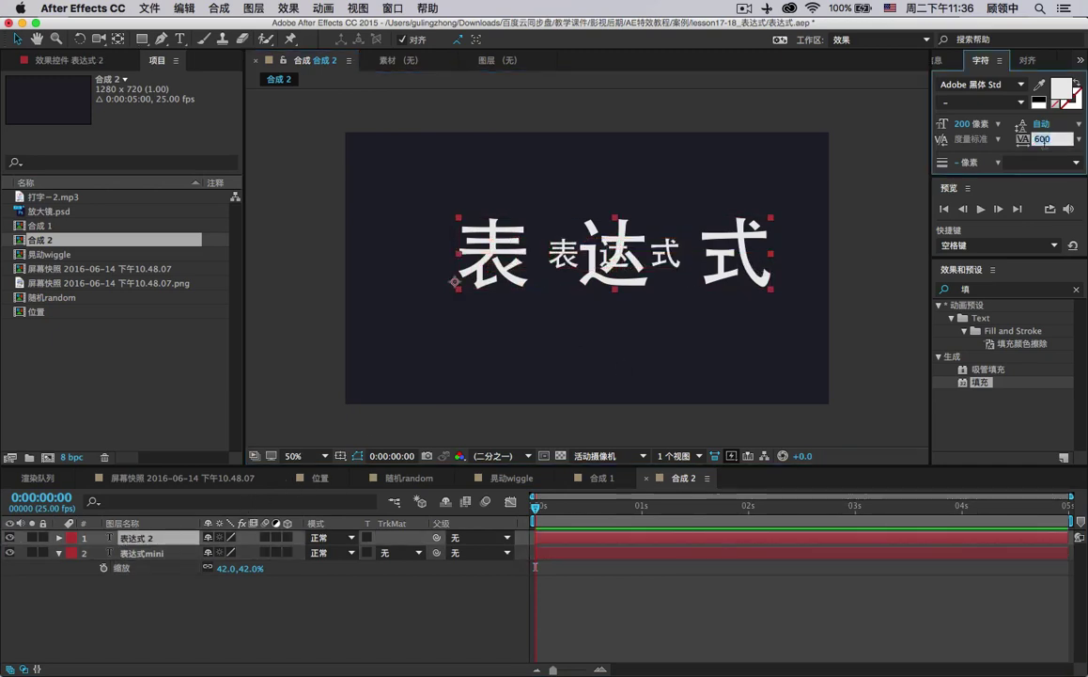
pyautogui.write('0')
pyautogui.press('Return')
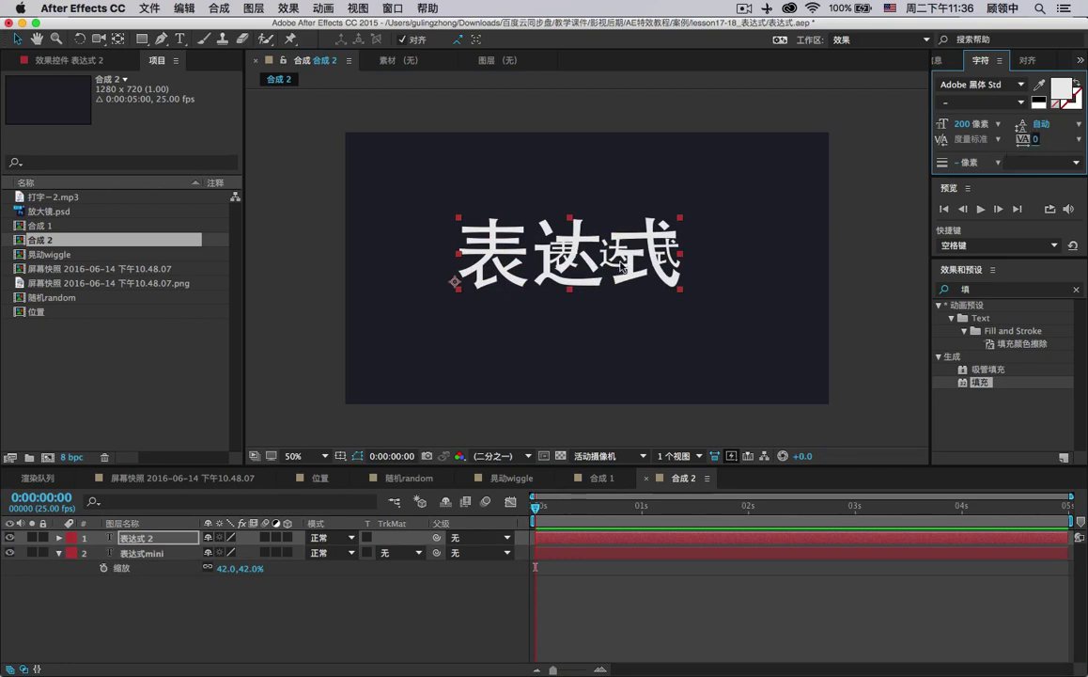
pyautogui.moveTo(595, 266); pyautogui.dragTo(640, 266)
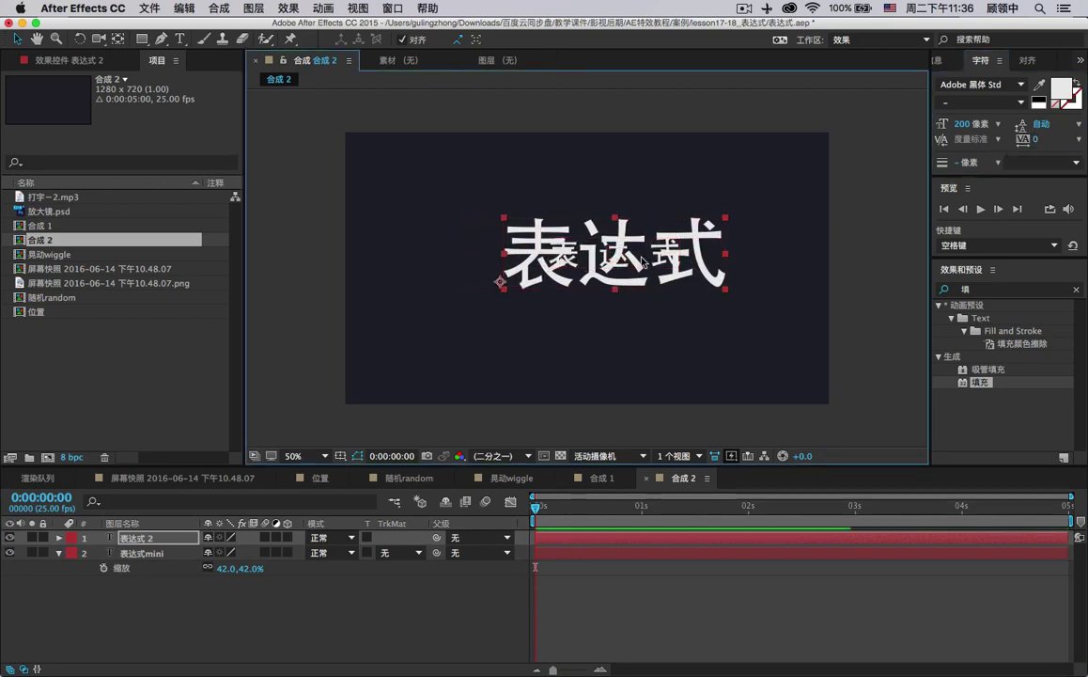
# Shift both text layers toward the frame's right edge, and place 表达式 2 just outside it at about 1282,410.
pyautogui.moveTo(470, 190); pyautogui.dragTo(747, 329)
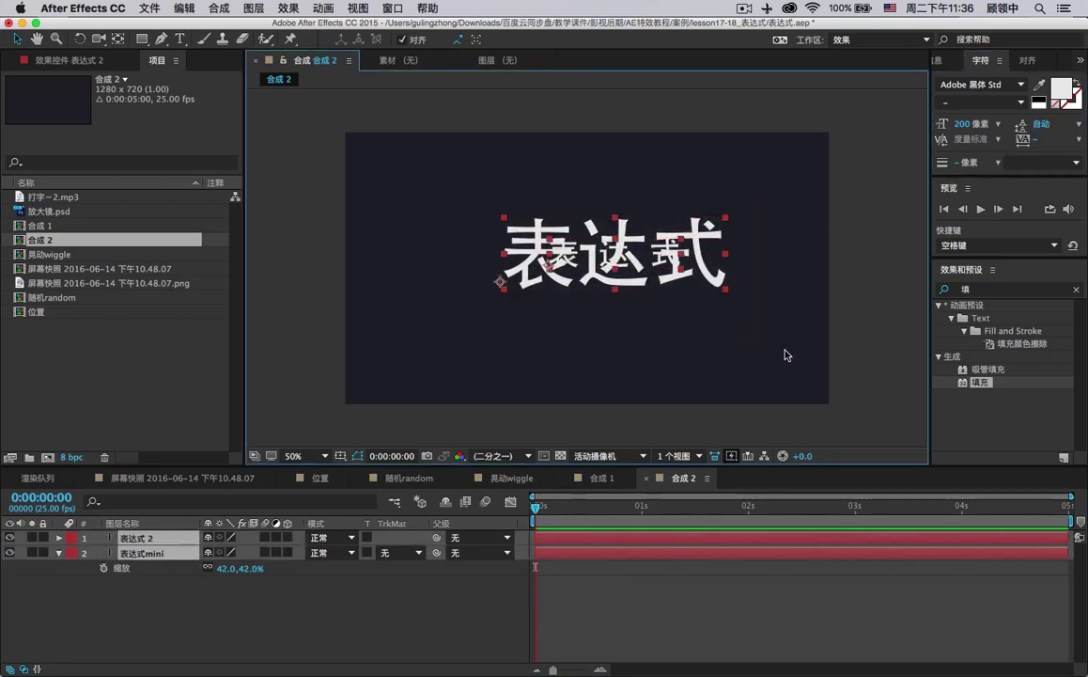
pyautogui.moveTo(649, 262); pyautogui.dragTo(693, 263)
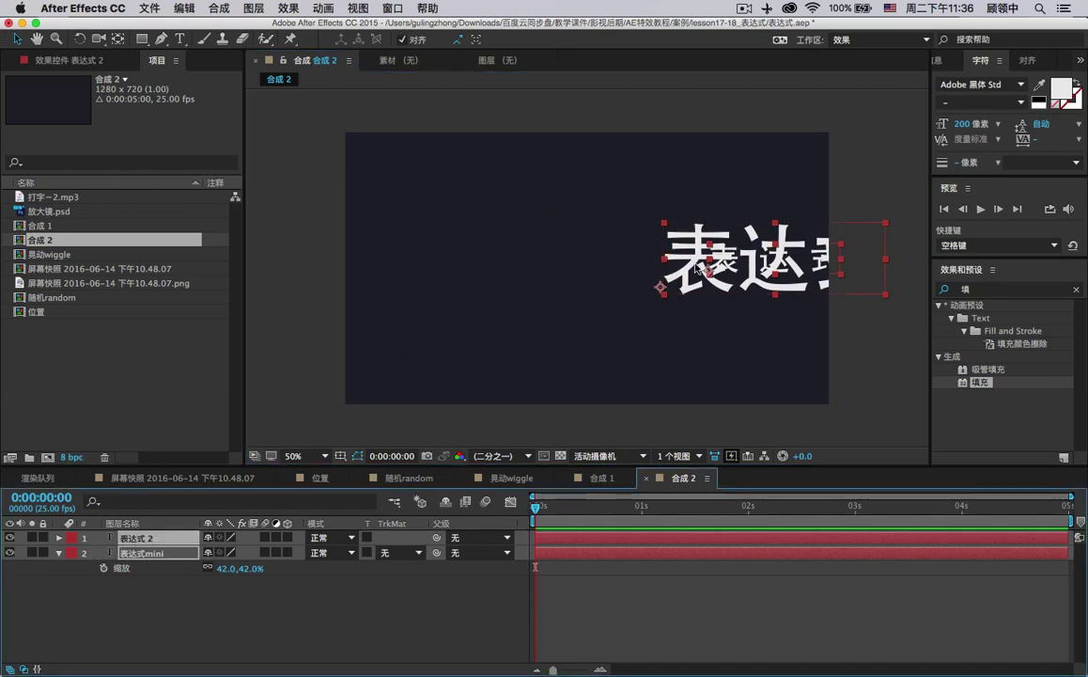
pyautogui.click(706, 311)
pyautogui.click(841, 286)
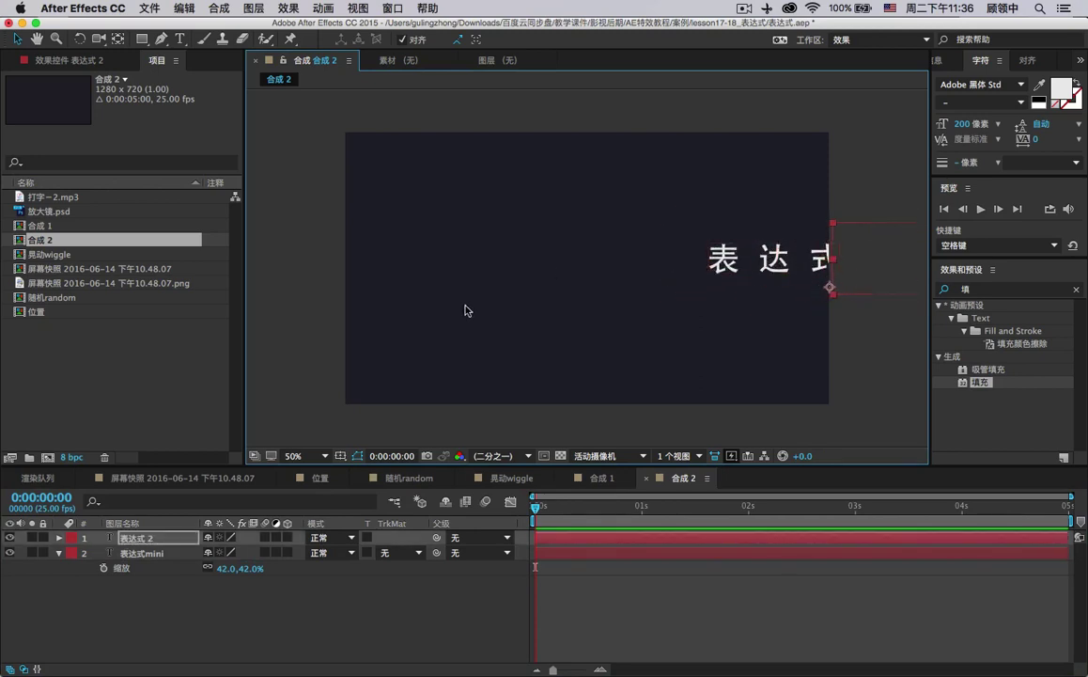
# Keyframe the position of 表达式 2 from the first frame to 0:00:04:24, ending beyond the frame's left edge at about -618,410.
pyautogui.click(146, 544)
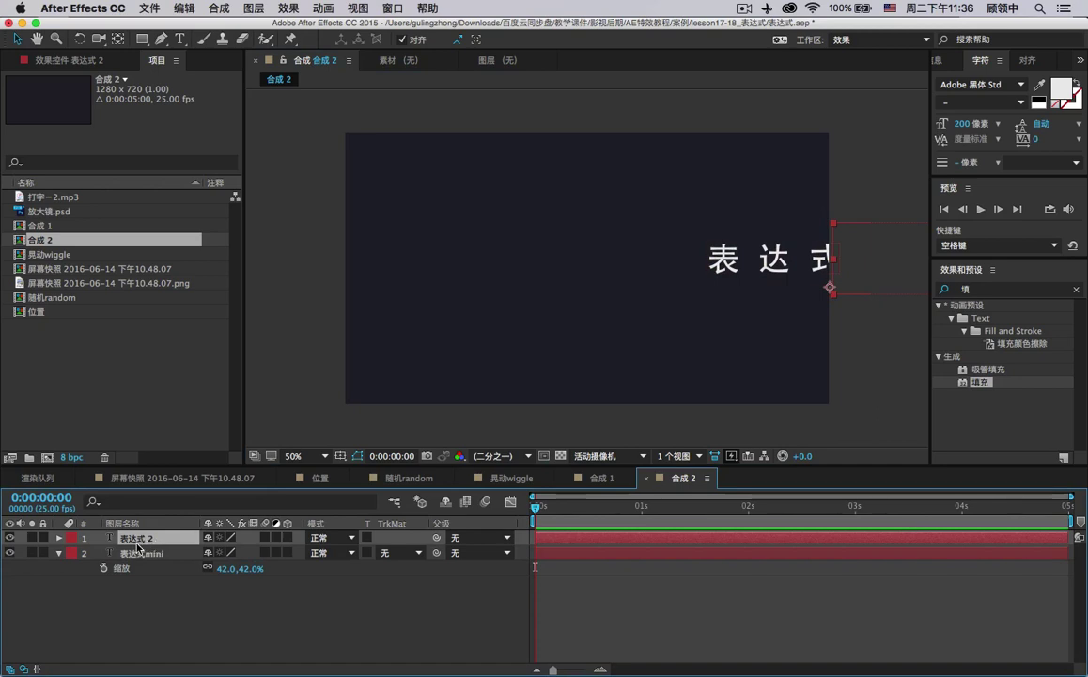
pyautogui.press('p')
pyautogui.click(104, 552)
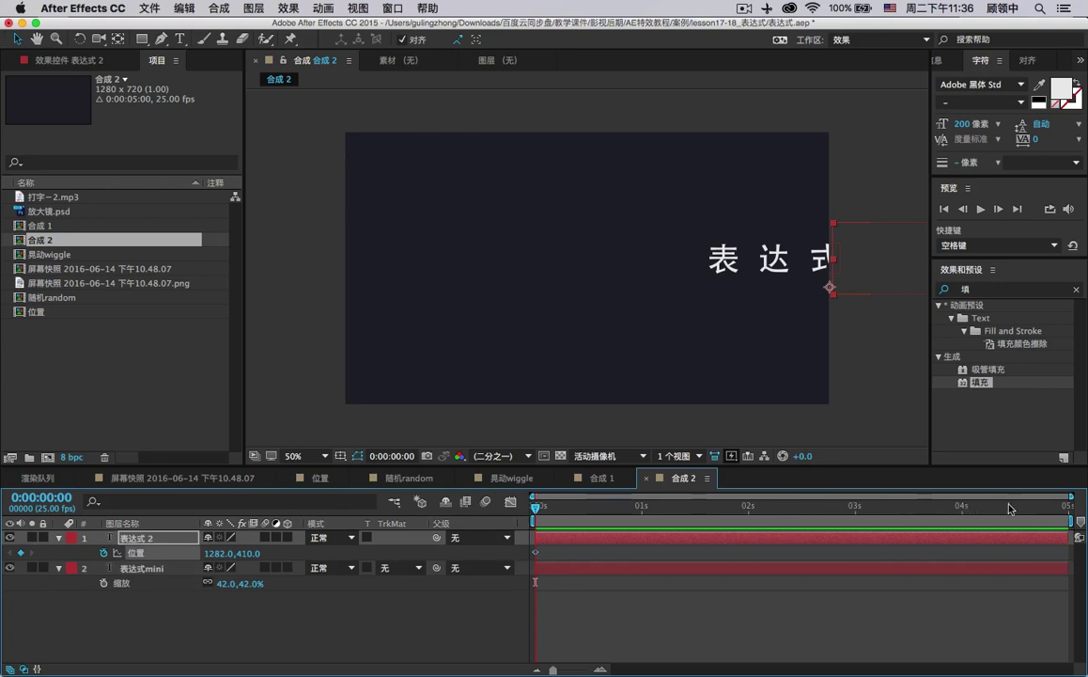
pyautogui.click(1065, 504)
pyautogui.moveTo(897, 288); pyautogui.dragTo(316, 275)
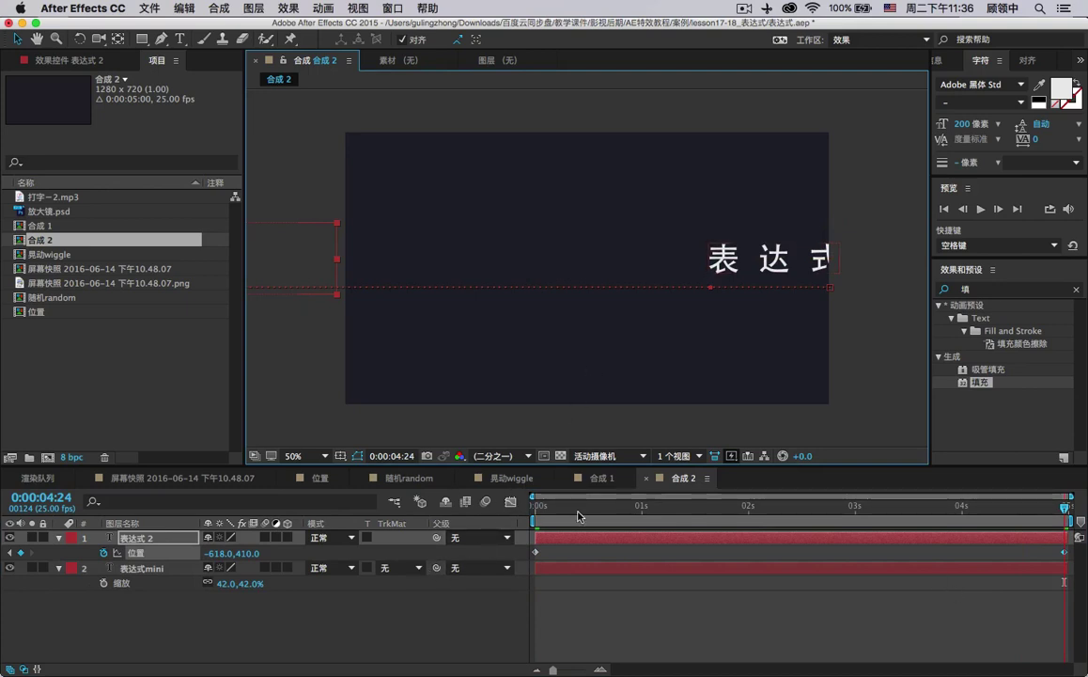
# Return to the first frame, parent 表达式mini to 表达式 2 and play back their shared movement.
pyautogui.press('Home')
pyautogui.moveTo(436, 567); pyautogui.dragTo(185, 542)
pyautogui.press('space')
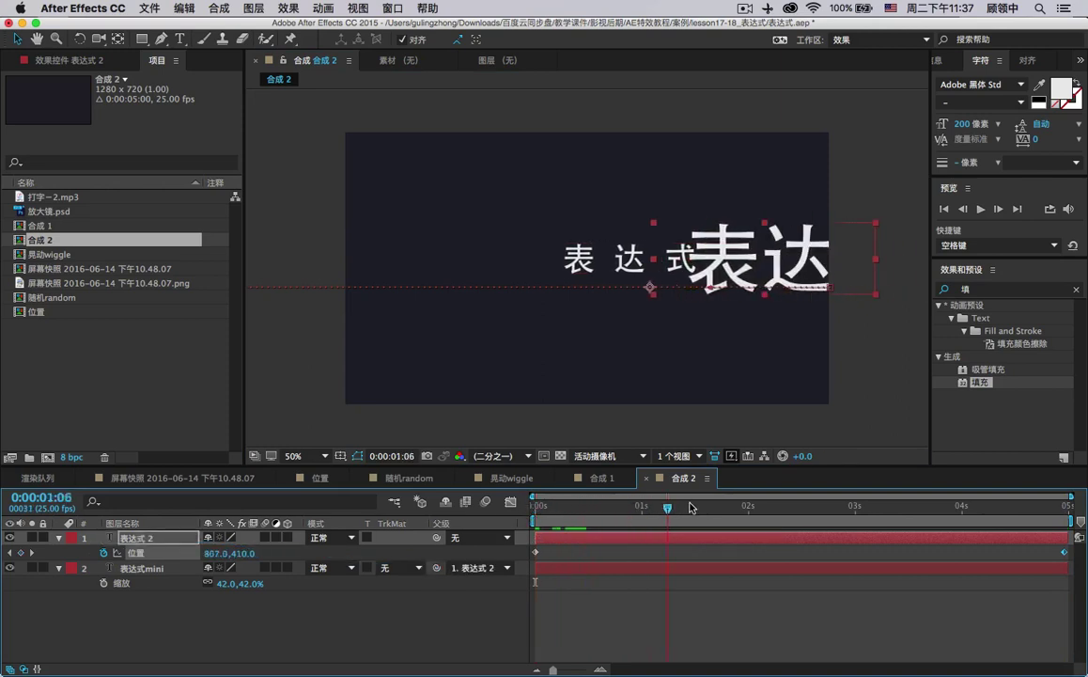
pyautogui.press('space')
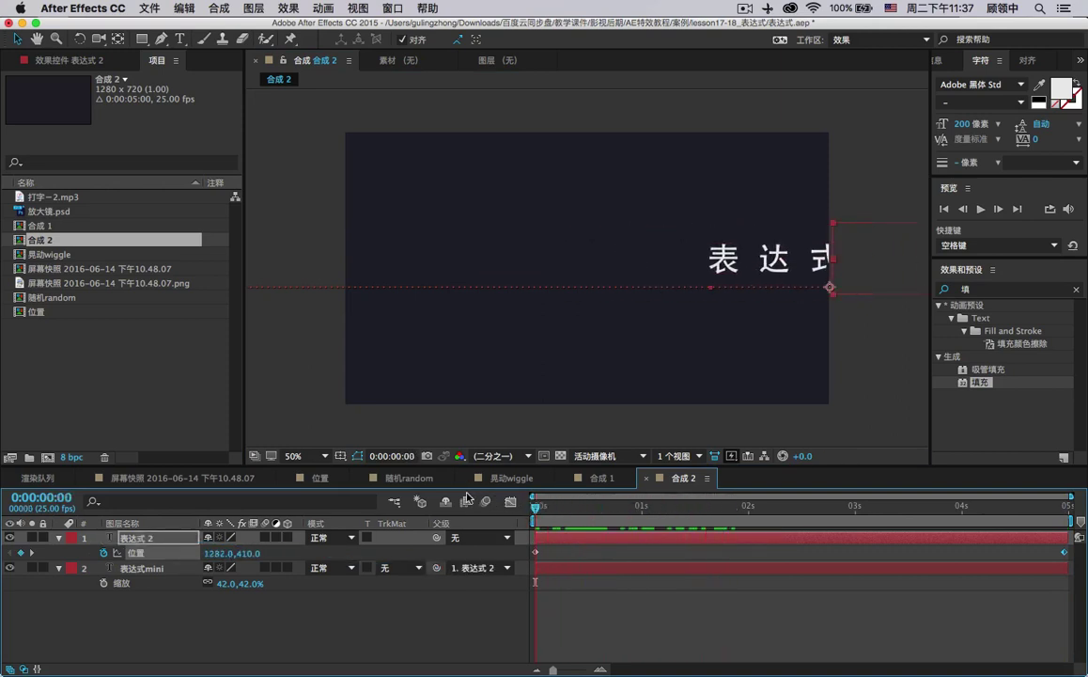
# Unlink the small text layer 表达式mini by setting its parent to none (无).
pyautogui.doubleClick(816, 268)
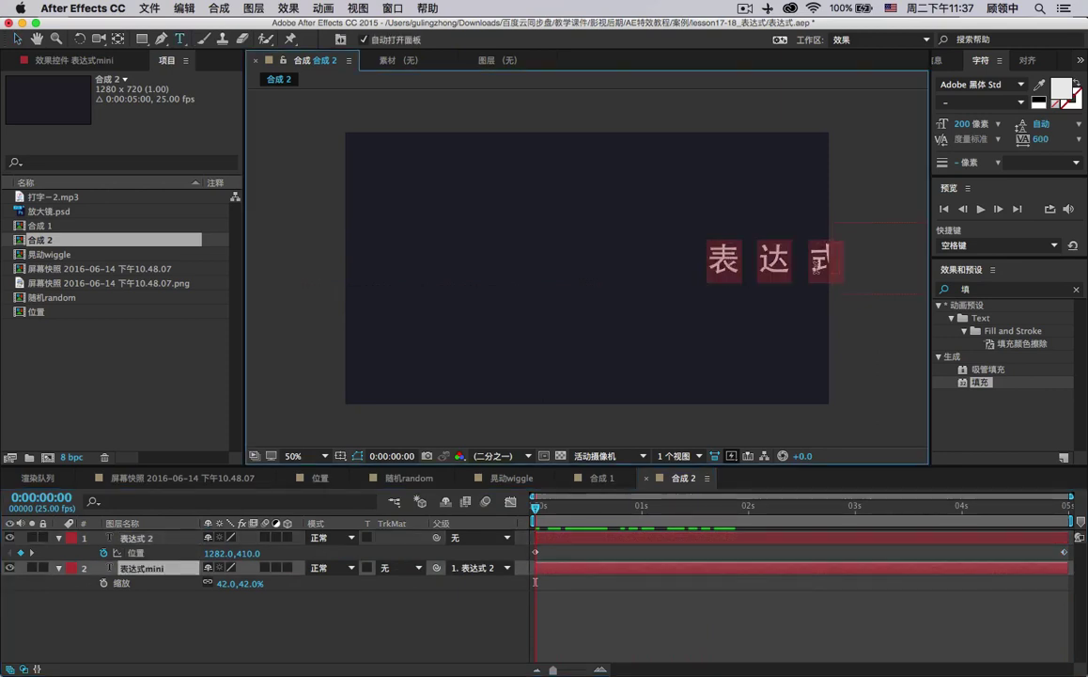
pyautogui.click(17, 38)
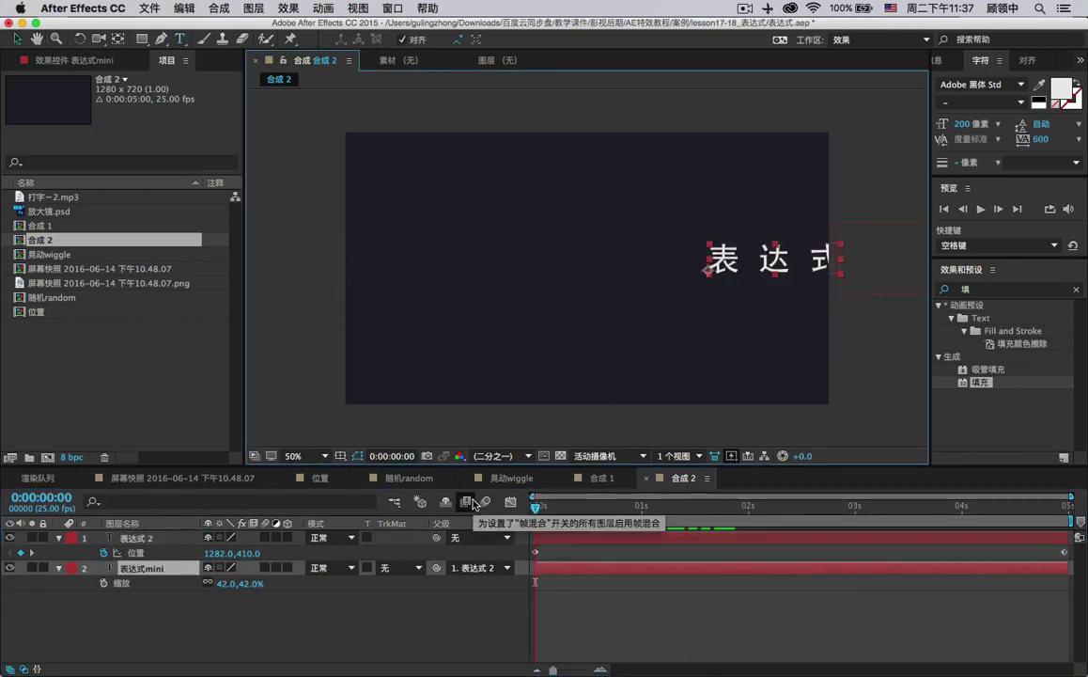
pyautogui.click(479, 567)
pyautogui.click(483, 585)
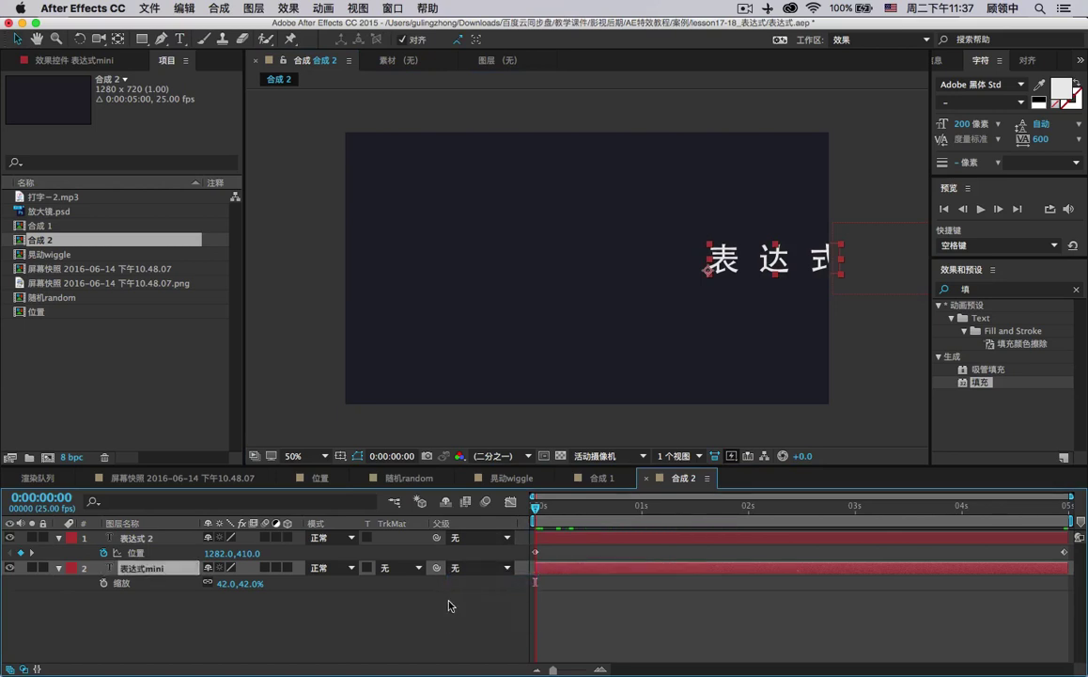
# Add a position expression to 表达式mini linked to the position of 表达式 2, and preview the motion up to 0:00:02:01.
pyautogui.click(729, 268)
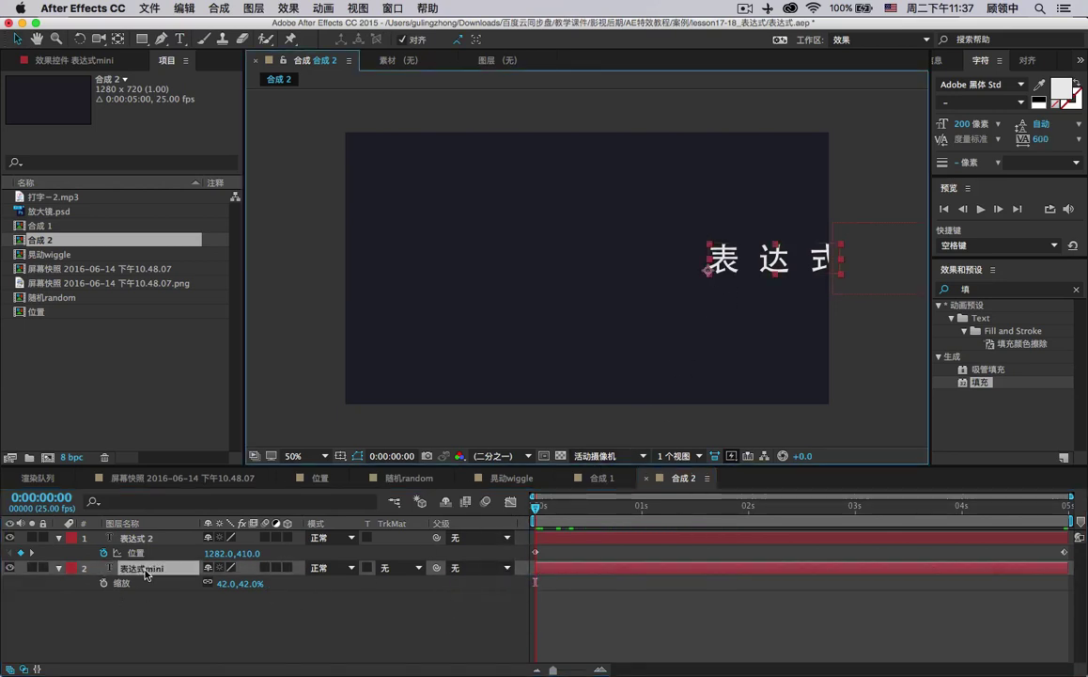
pyautogui.press('p')
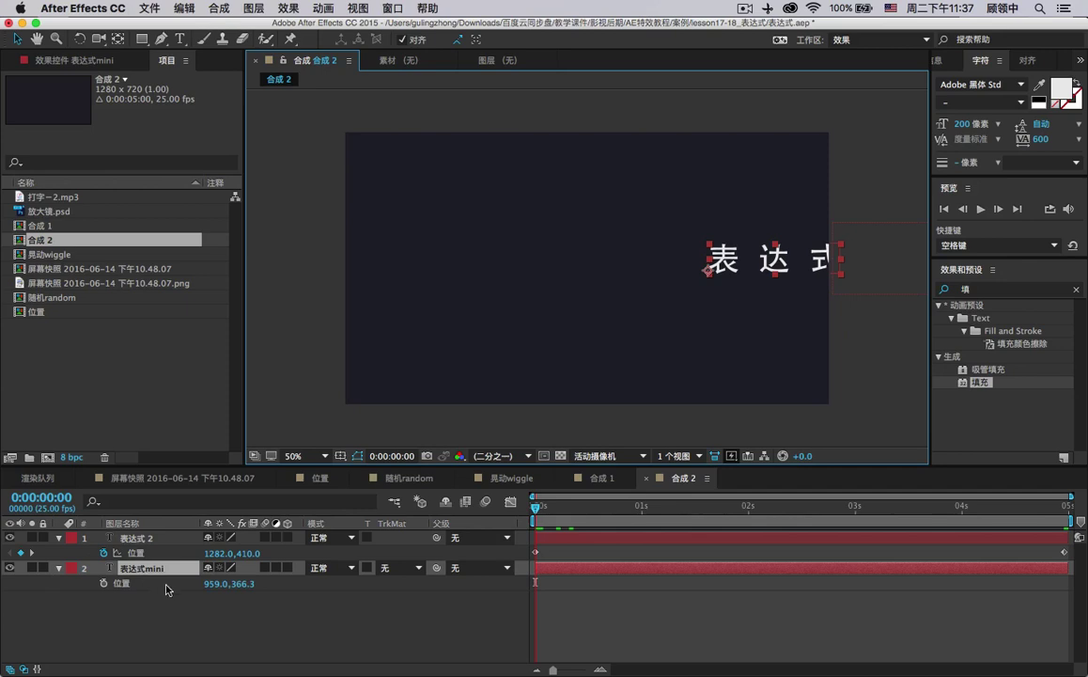
pyautogui.keyDown('alt'); pyautogui.click(103, 583); pyautogui.keyUp('alt')
pyautogui.moveTo(247, 597); pyautogui.dragTo(137, 553)
pyautogui.press('space')
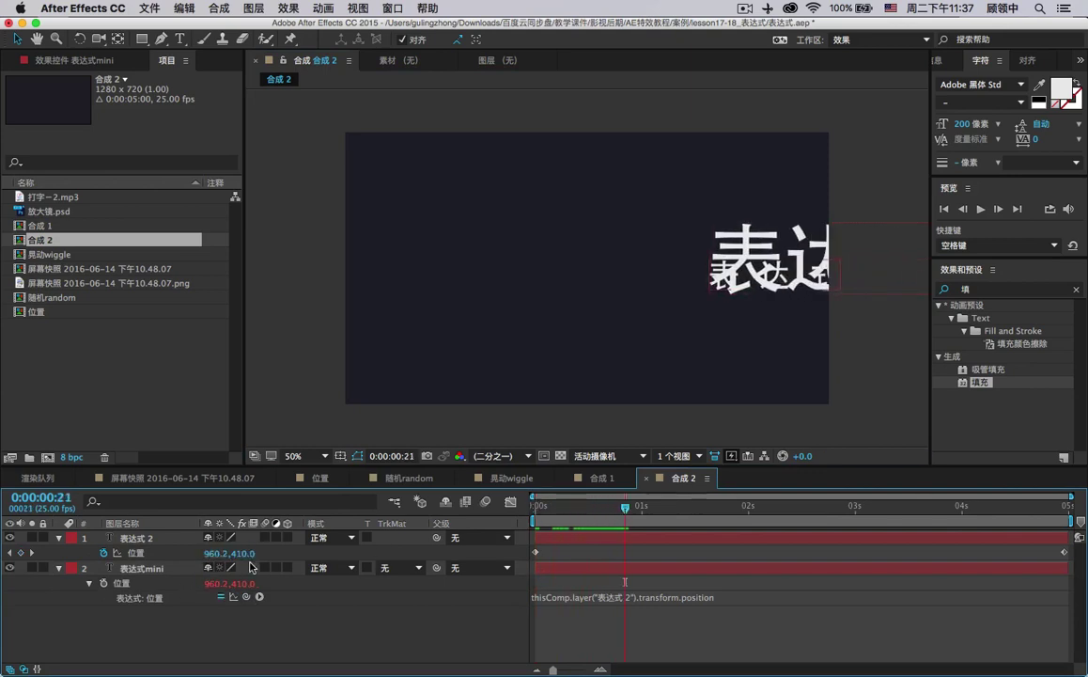
pyautogui.moveTo(687, 524); pyautogui.dragTo(751, 523)
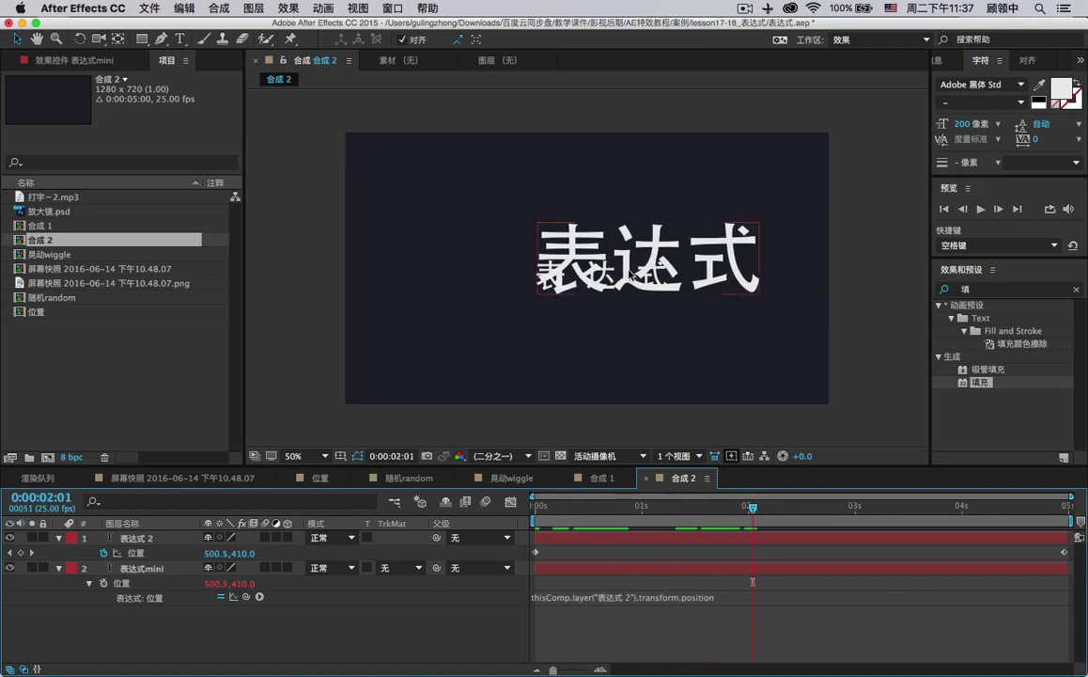
# Append the offset +[80,-20] to the position expression of 表达式mini.
pyautogui.moveTo(515, 179); pyautogui.dragTo(814, 358)
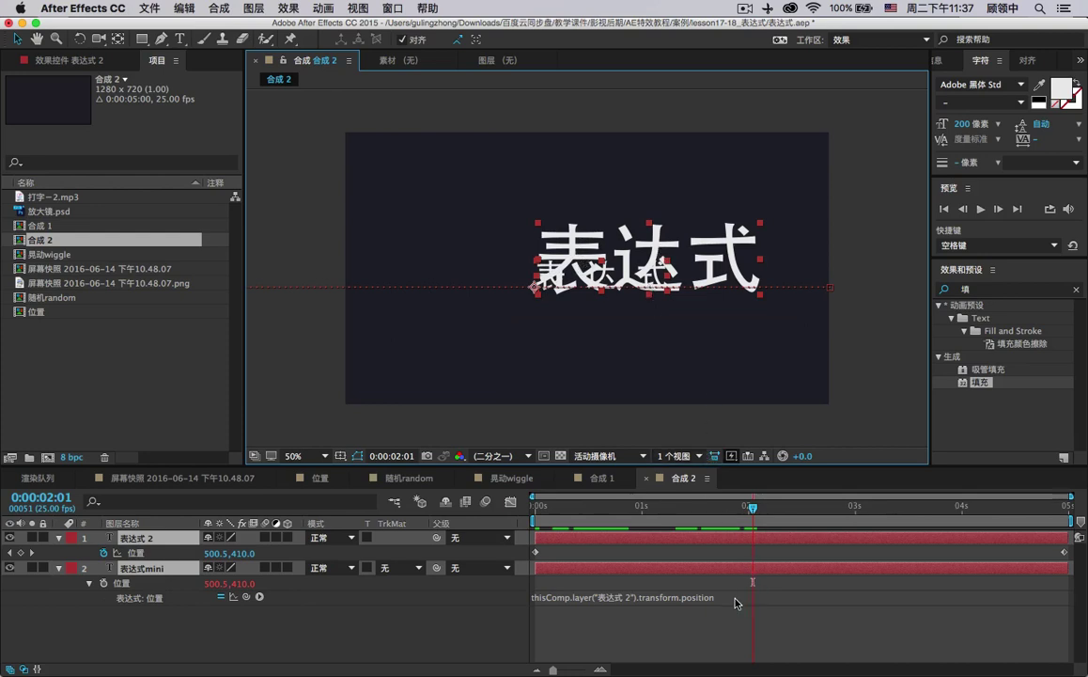
pyautogui.click(749, 596)
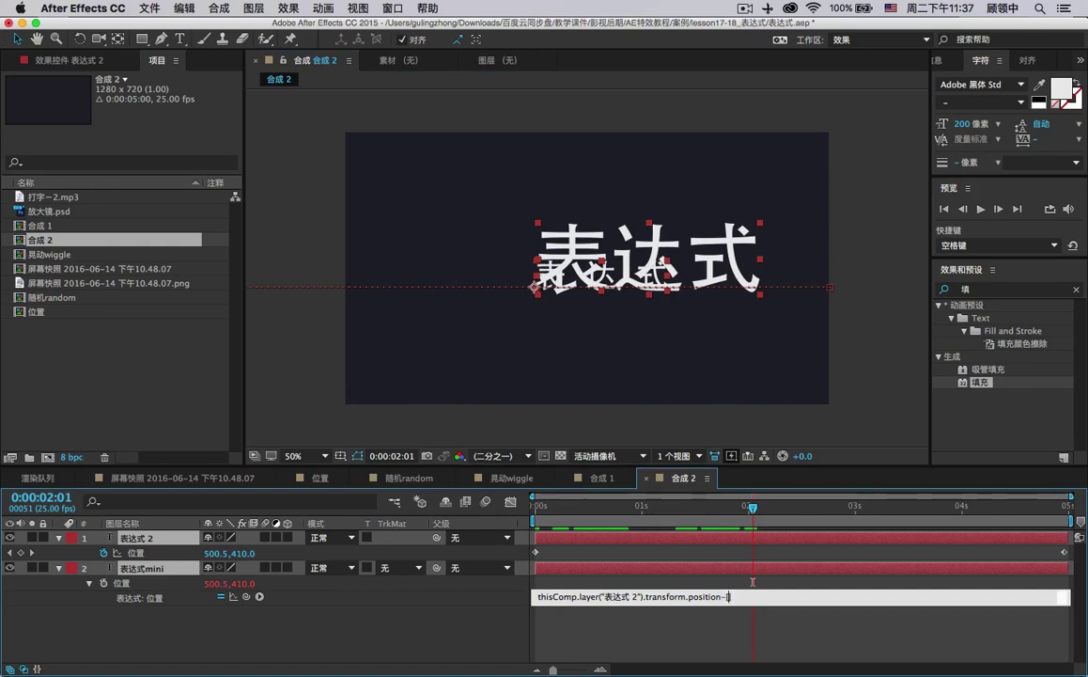
pyautogui.write('-[]')
pyautogui.write('+')
pyautogui.click(727, 597)
pyautogui.press('BackSpace')
pyautogui.write('80,')
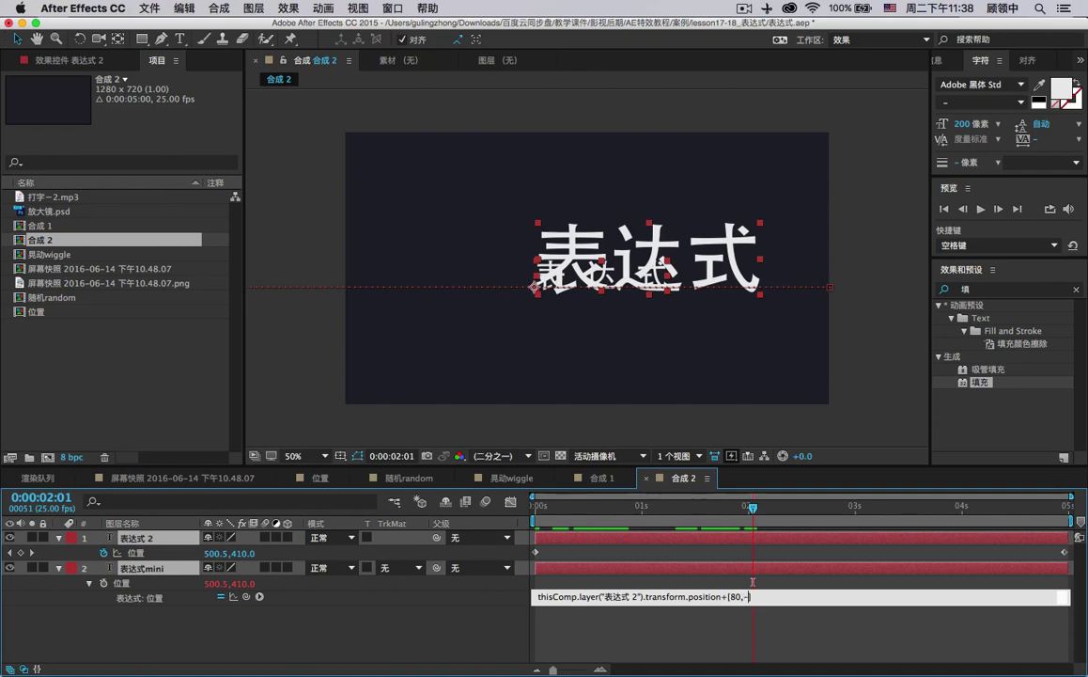
pyautogui.write('20')
pyautogui.click(741, 626)
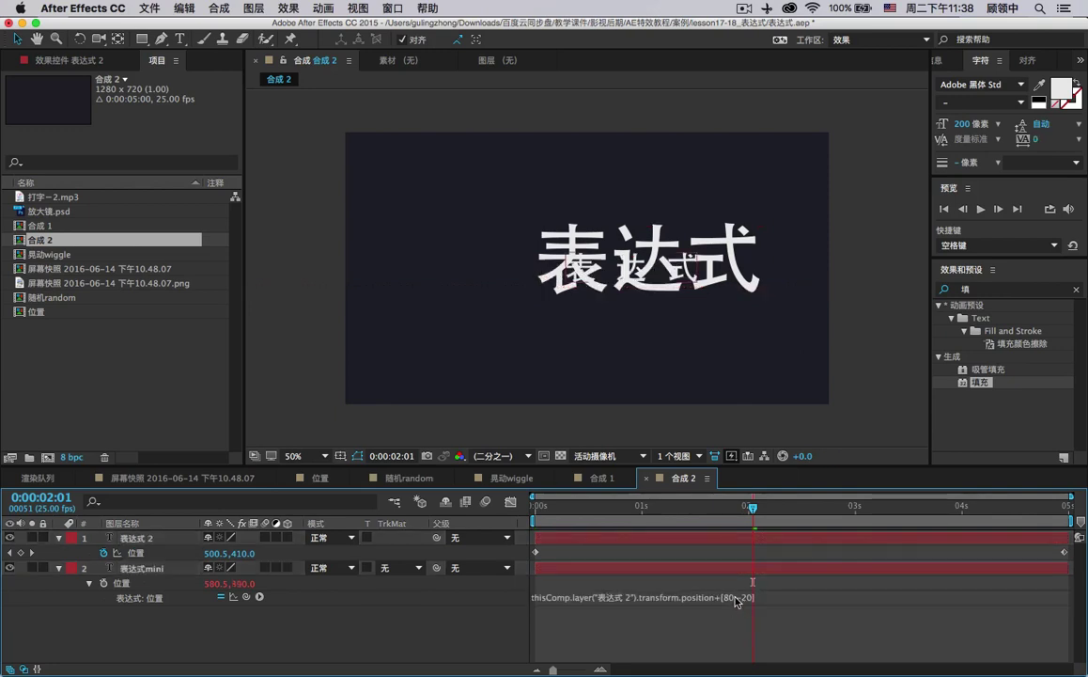
# Set the expression's offset to [100,-30] and preview both text layers from the first frame.
pyautogui.click(735, 598)
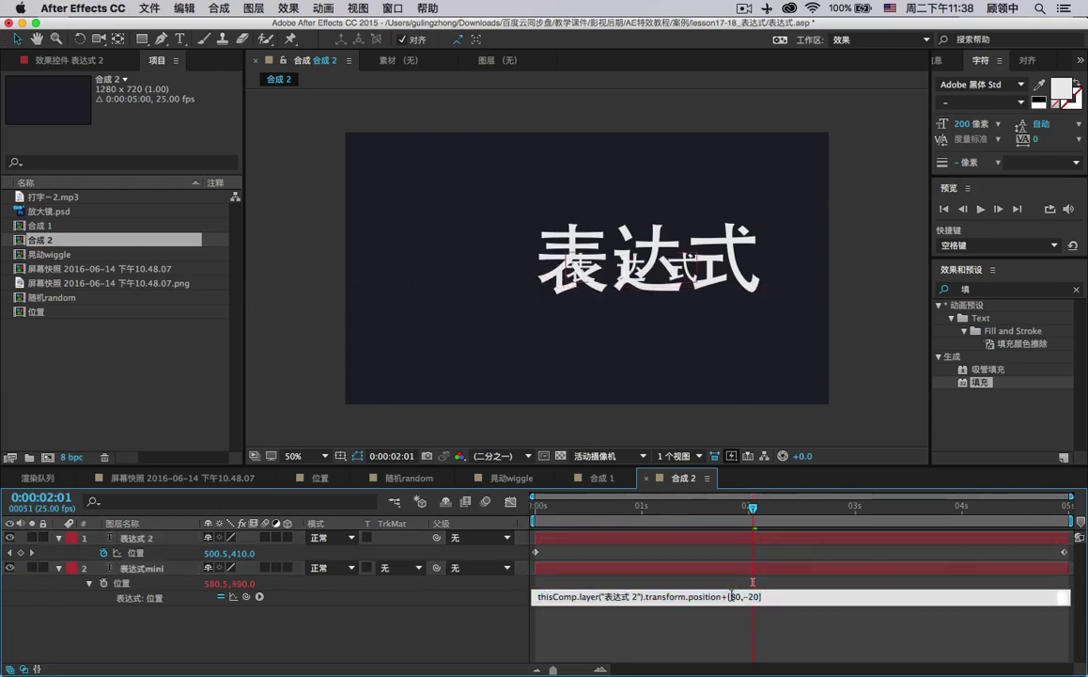
pyautogui.press('Delete')
pyautogui.write('10')
pyautogui.press('Right')
pyautogui.press('Right')
pyautogui.press('Right')
pyautogui.press('Right')
pyautogui.hotkey('shift', 'Right')
pyautogui.hotkey('shift', 'Right')
pyautogui.write('-3')
pyautogui.click(723, 623)
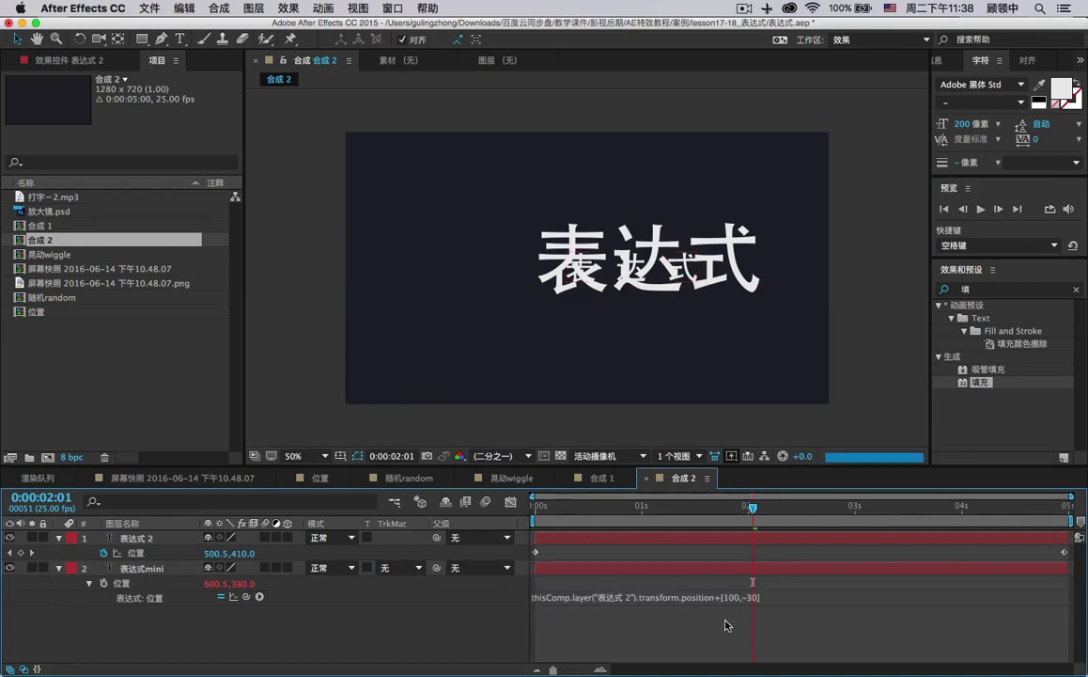
pyautogui.moveTo(637, 516); pyautogui.dragTo(503, 523)
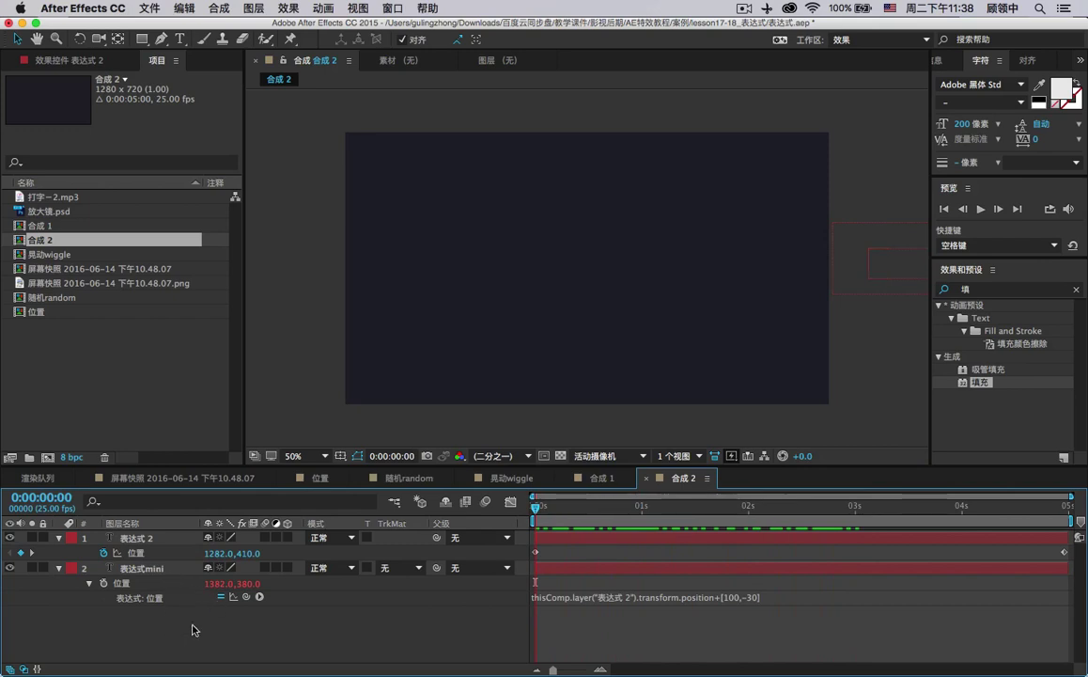
pyautogui.moveTo(535, 510); pyautogui.dragTo(429, 442)
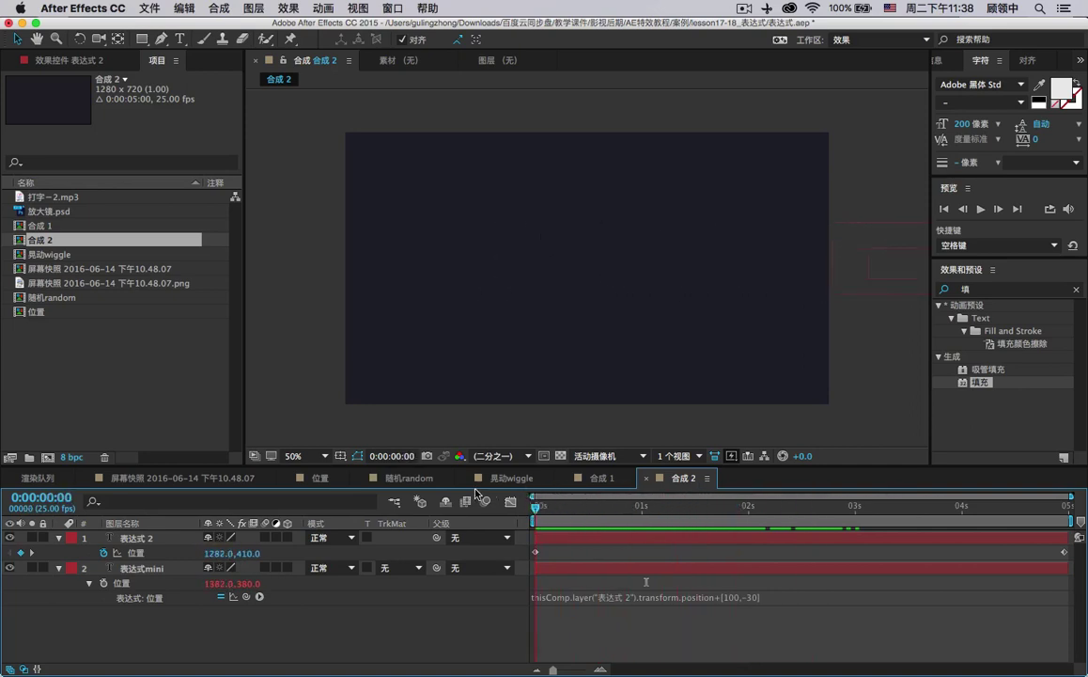
# Collapse and hide 表达式mini, then preview the large text's motion and stop at 0:00:02:11.
pyautogui.click(58, 568)
pyautogui.click(9, 568)
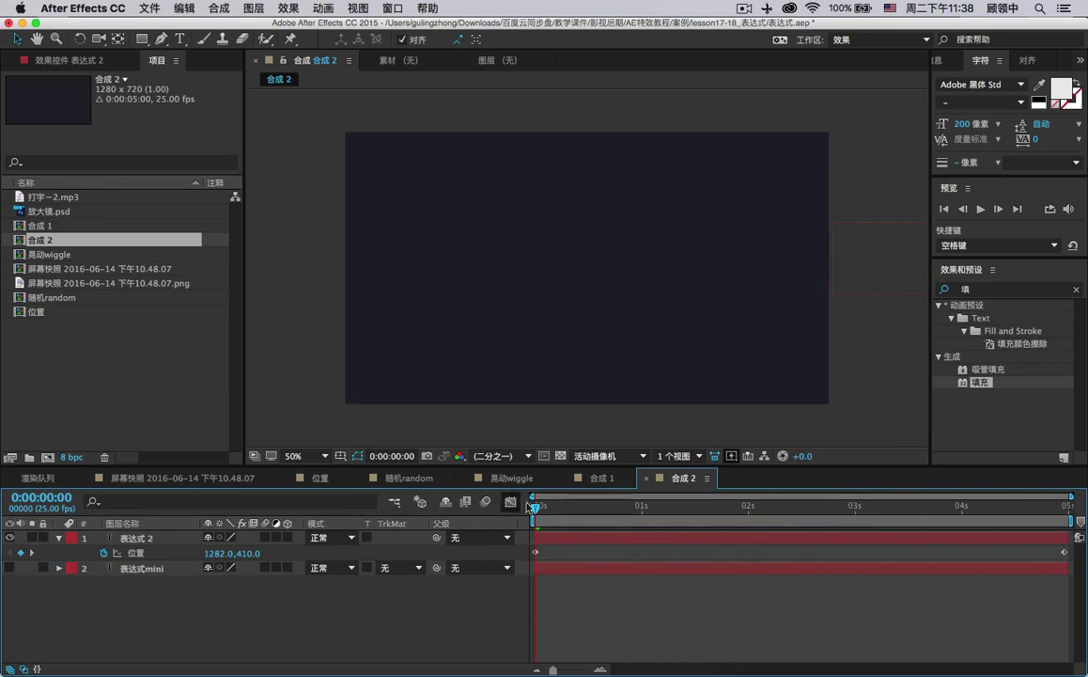
pyautogui.press('space')
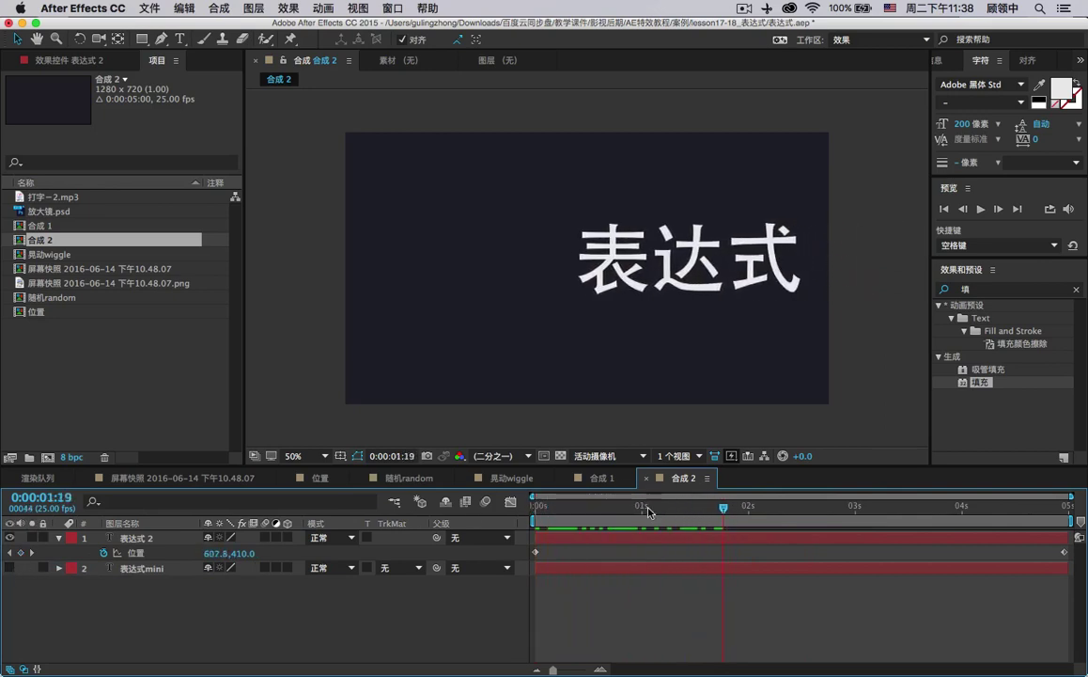
pyautogui.moveTo(648, 512); pyautogui.dragTo(796, 511)
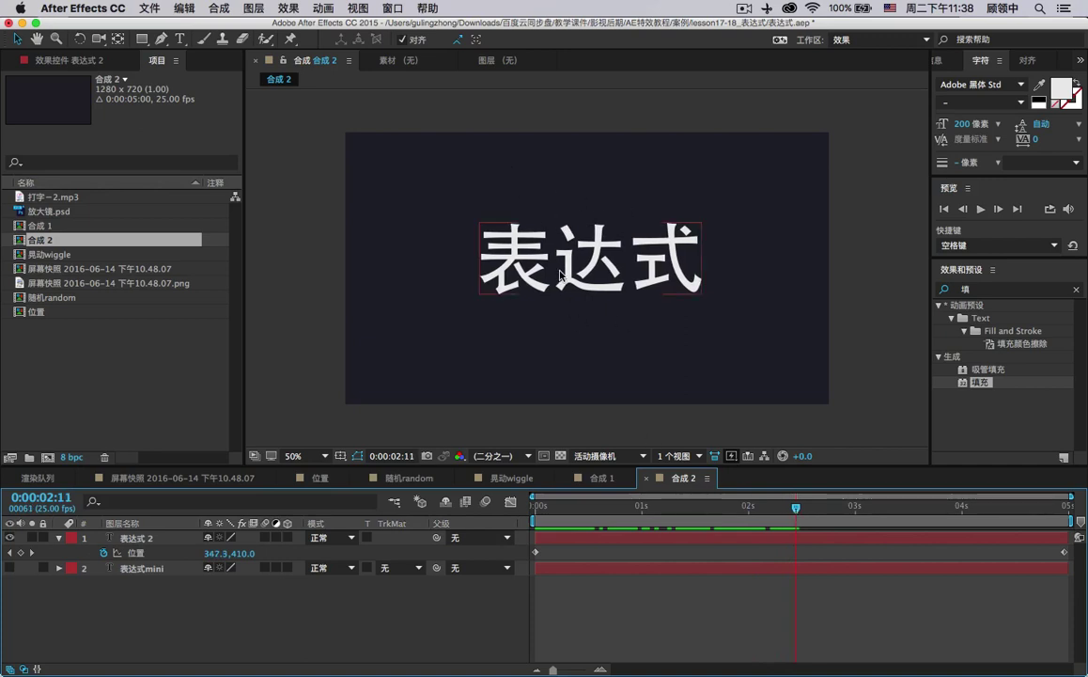
# Try an elliptical mask on 表达式 2 around its middle character, and undo it.
pyautogui.click(175, 532)
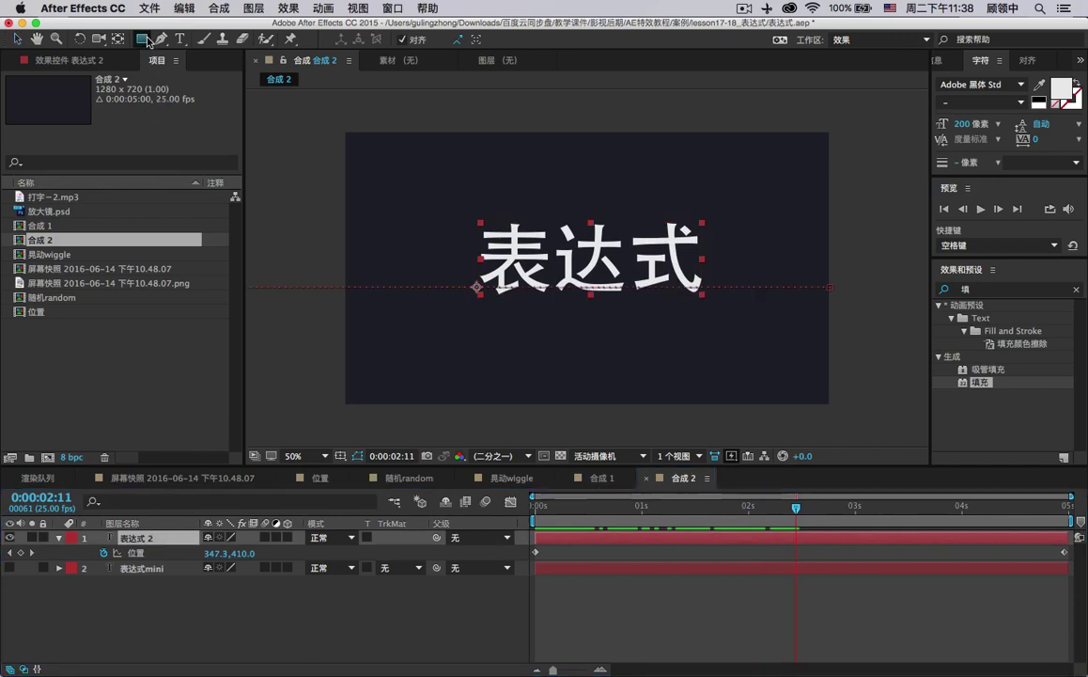
pyautogui.moveTo(142, 39); pyautogui.dragTo(192, 74)
pyautogui.moveTo(532, 198); pyautogui.dragTo(639, 303)
pyautogui.press('super+z')
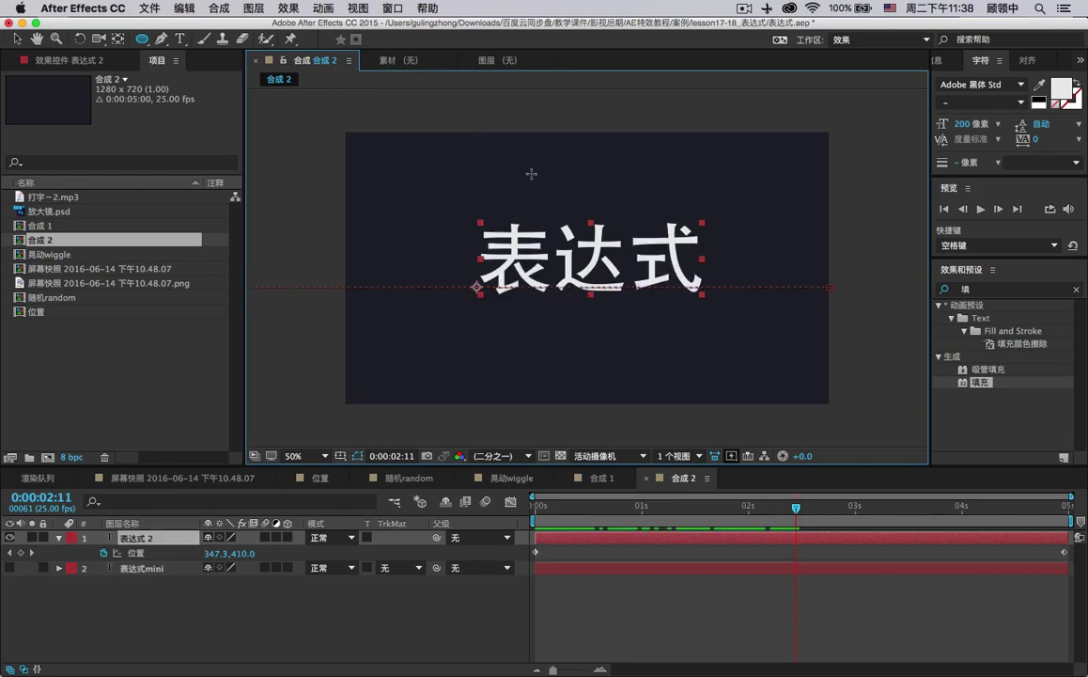
pyautogui.press('super+z')
pyautogui.press('super+shift+z')
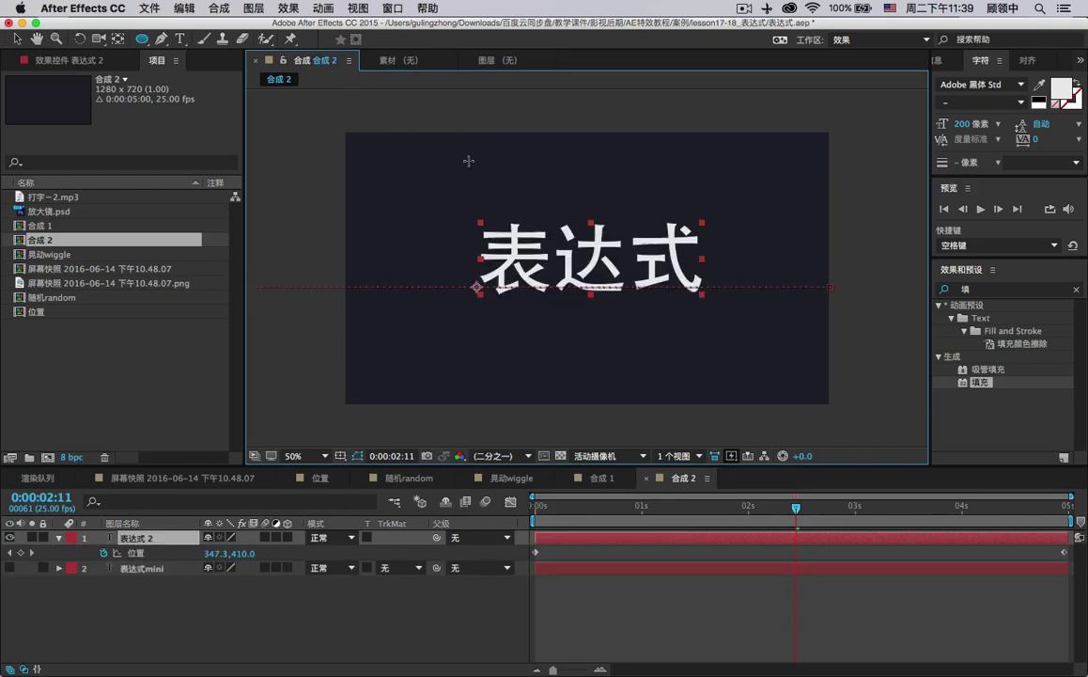
pyautogui.moveTo(532, 200); pyautogui.dragTo(651, 316)
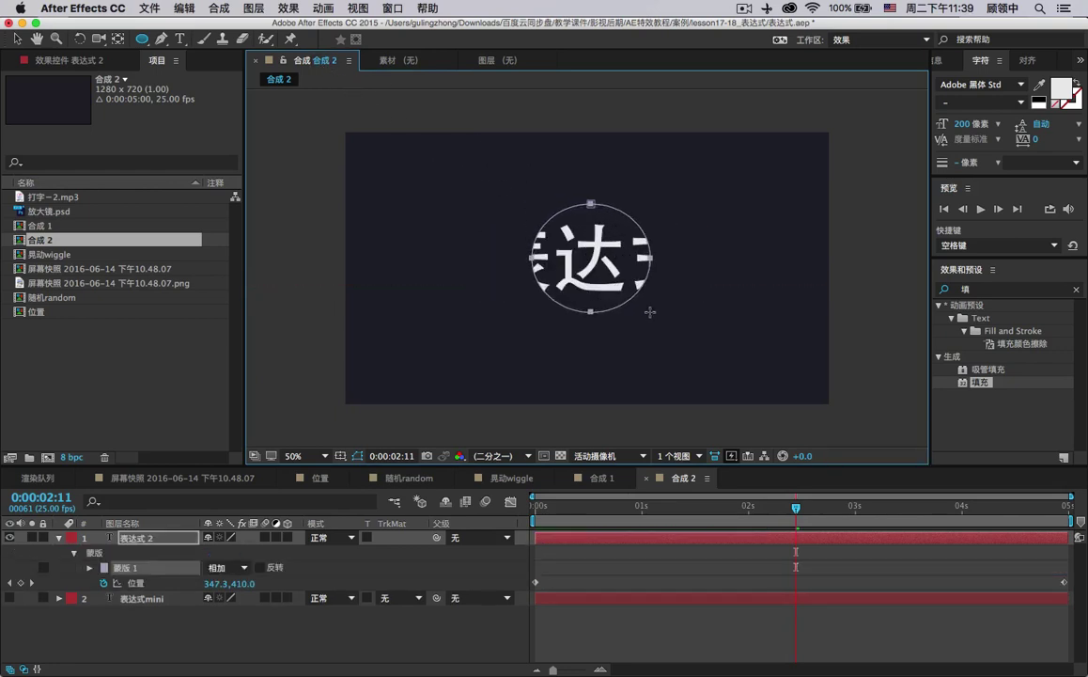
pyautogui.press('super+z')
# With no layer selected, draw a white circle as a new shape layer over the middle character.
pyautogui.click(165, 614)
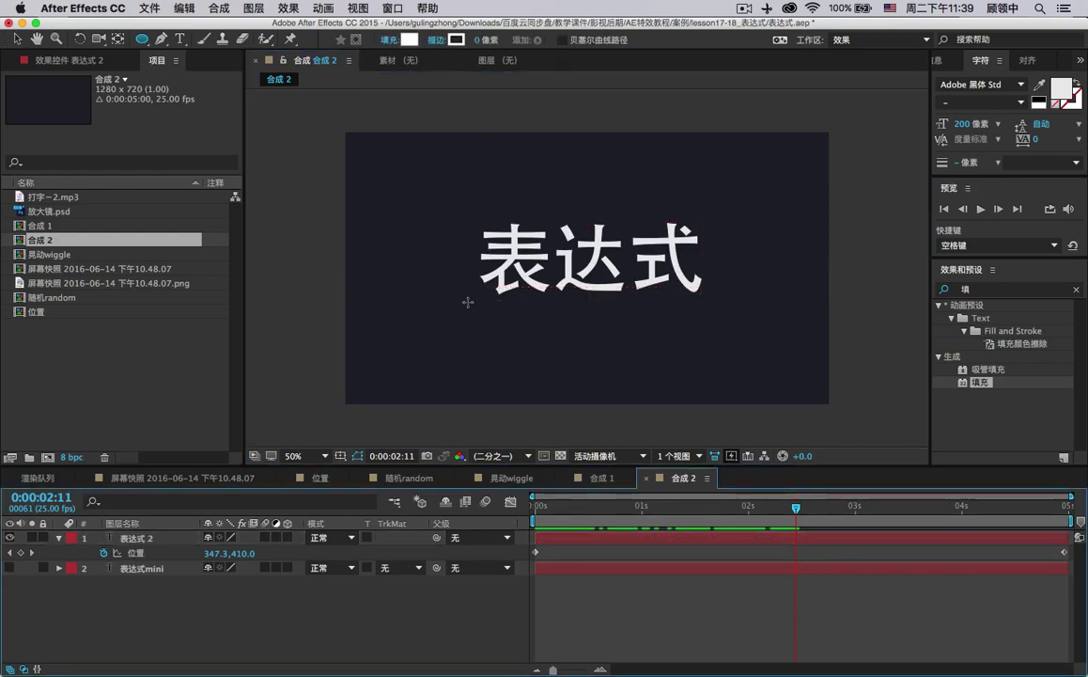
pyautogui.moveTo(474, 179); pyautogui.dragTo(643, 318)
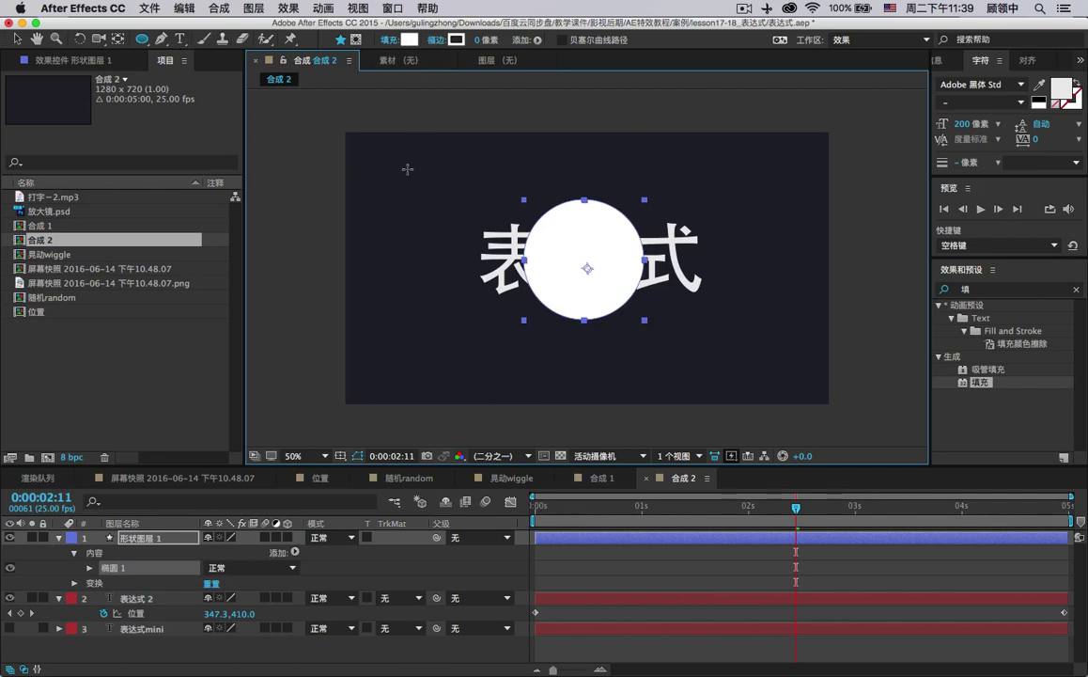
# Copy the background colour 1E2028 from the composition settings and apply it as the circle's fill colour.
pyautogui.press('super+k')
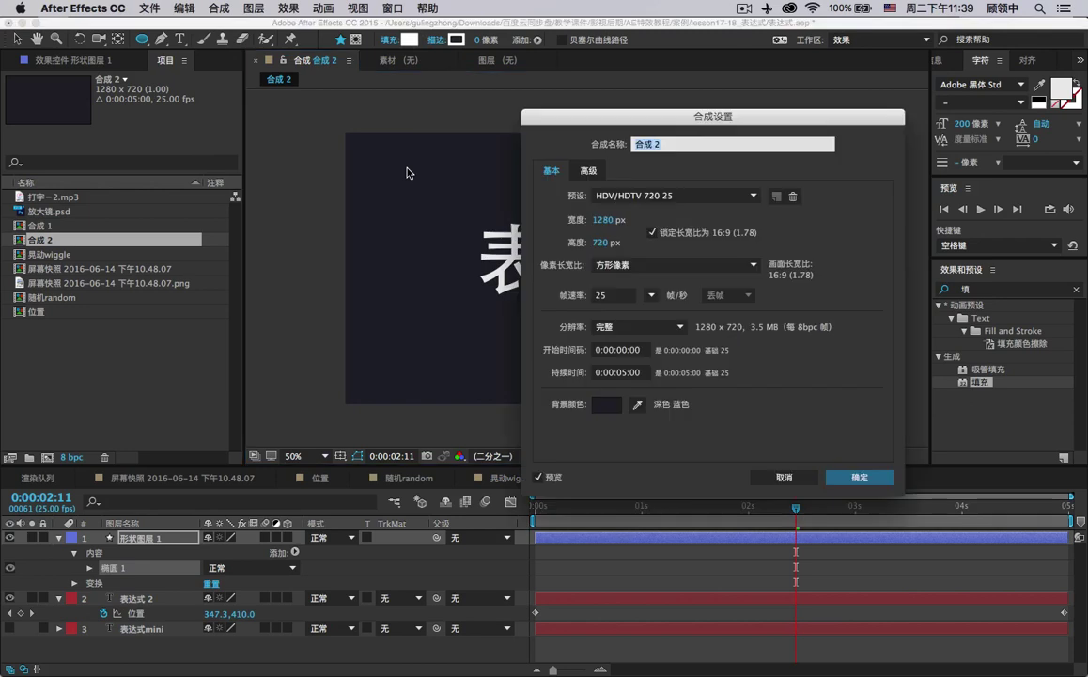
pyautogui.click(606, 404)
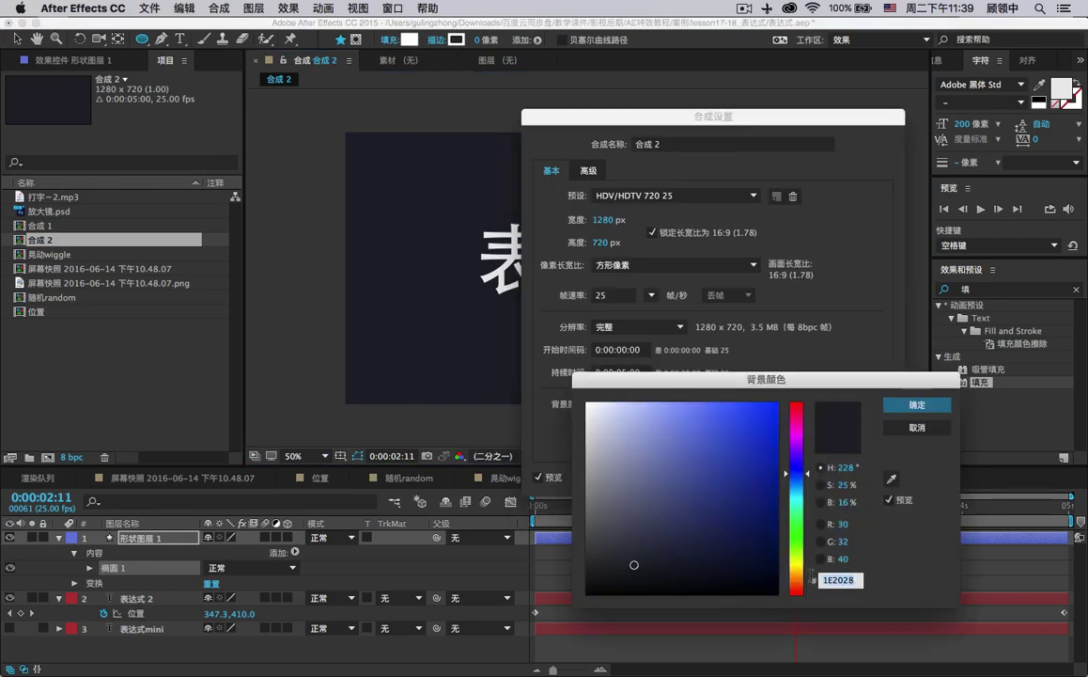
pyautogui.doubleClick(839, 579)
pyautogui.rightClick(842, 582)
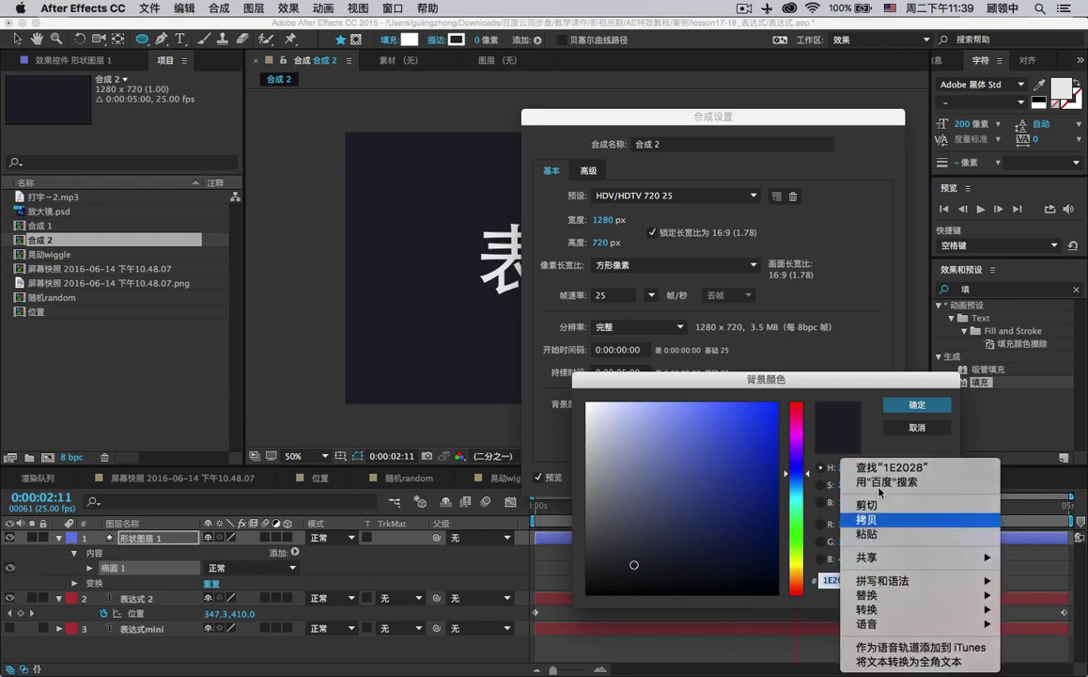
pyautogui.click(883, 520)
pyautogui.click(919, 406)
pyautogui.click(787, 477)
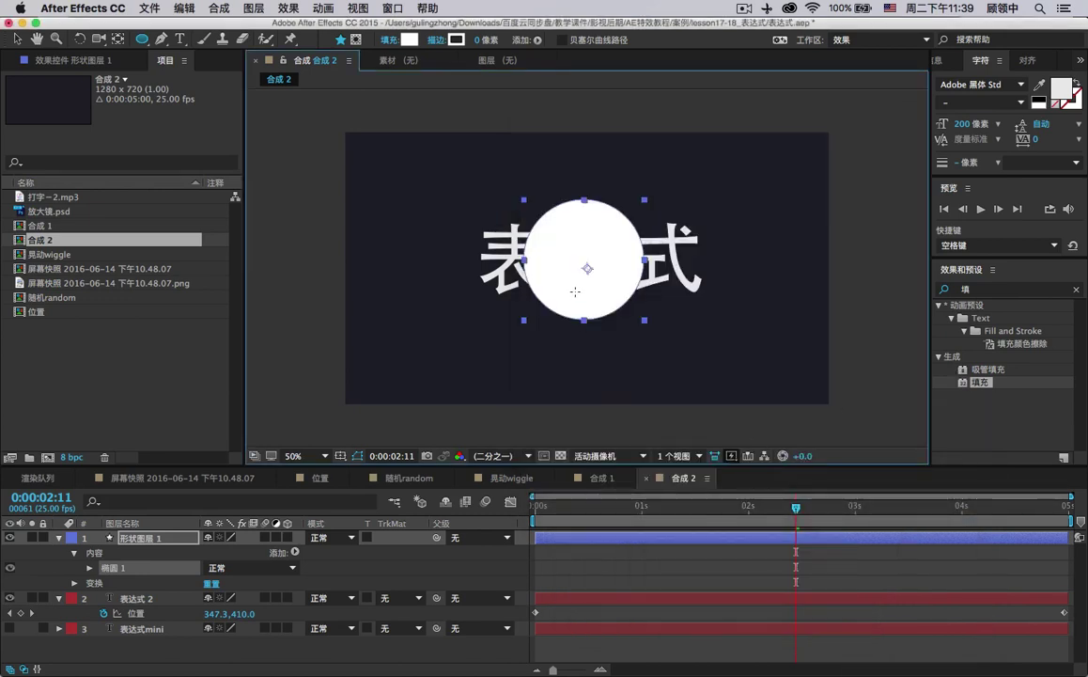
pyautogui.click(409, 41)
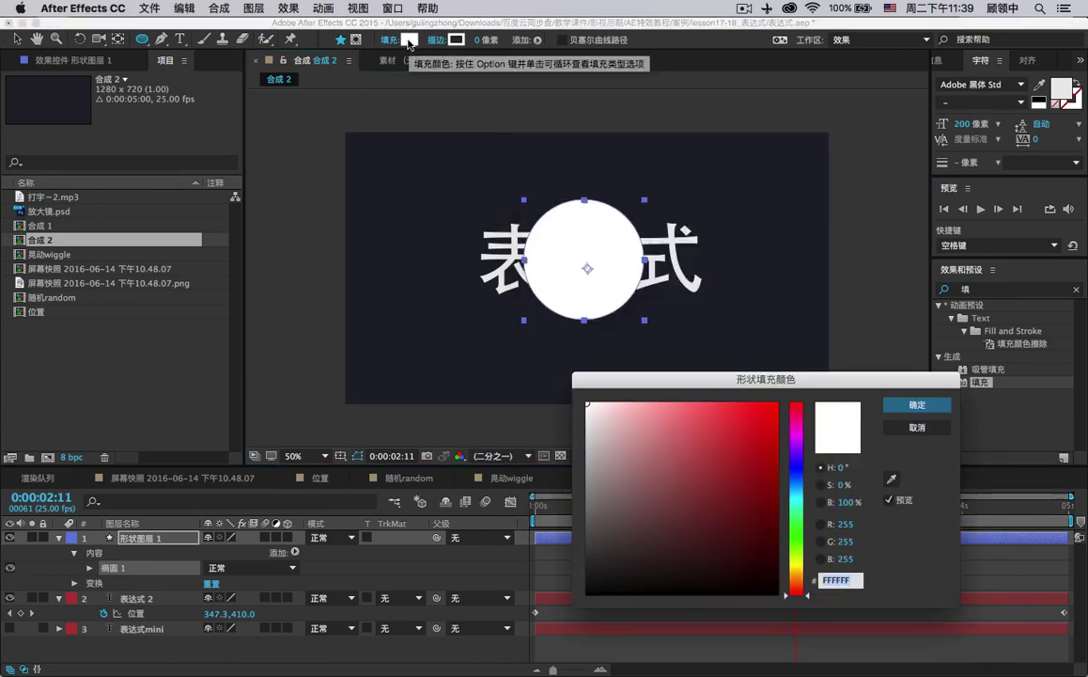
pyautogui.rightClick(836, 582)
pyautogui.click(857, 543)
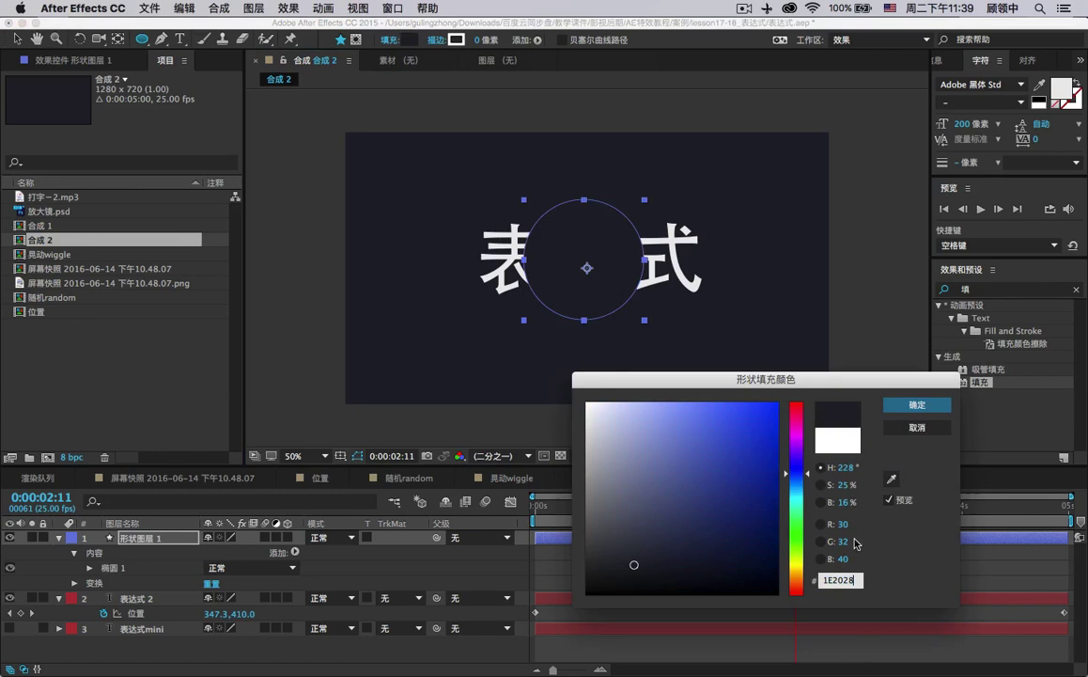
pyautogui.click(916, 406)
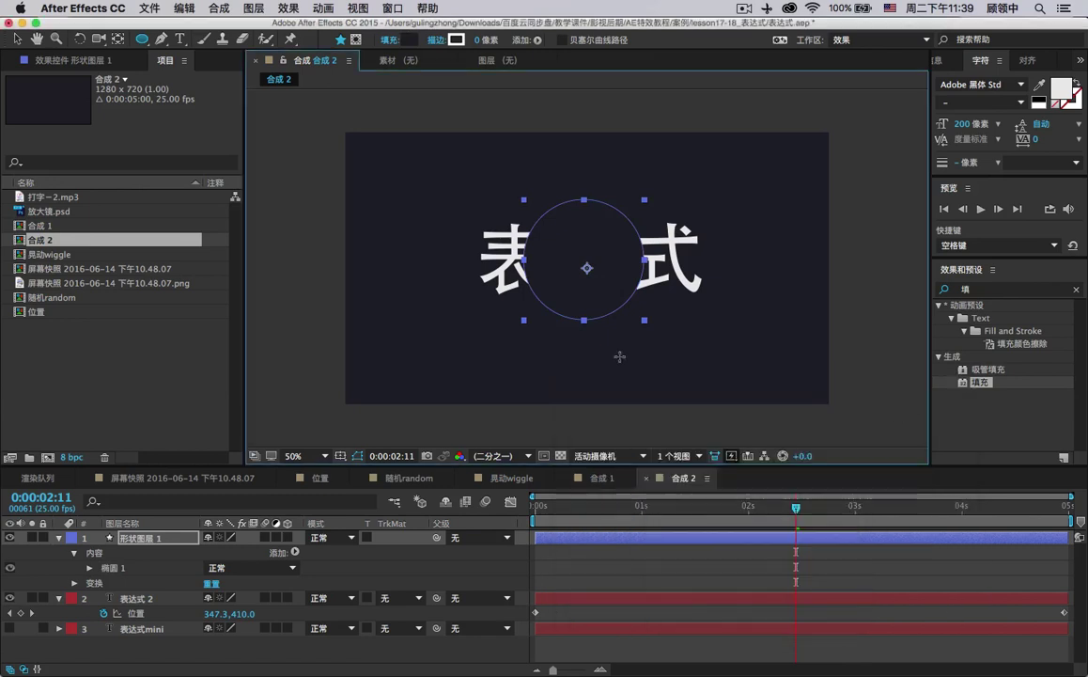
# Show the transparency grid and set the track matte of 表达式 2 to the alpha matte of 形状图层 1.
pyautogui.click(16, 38)
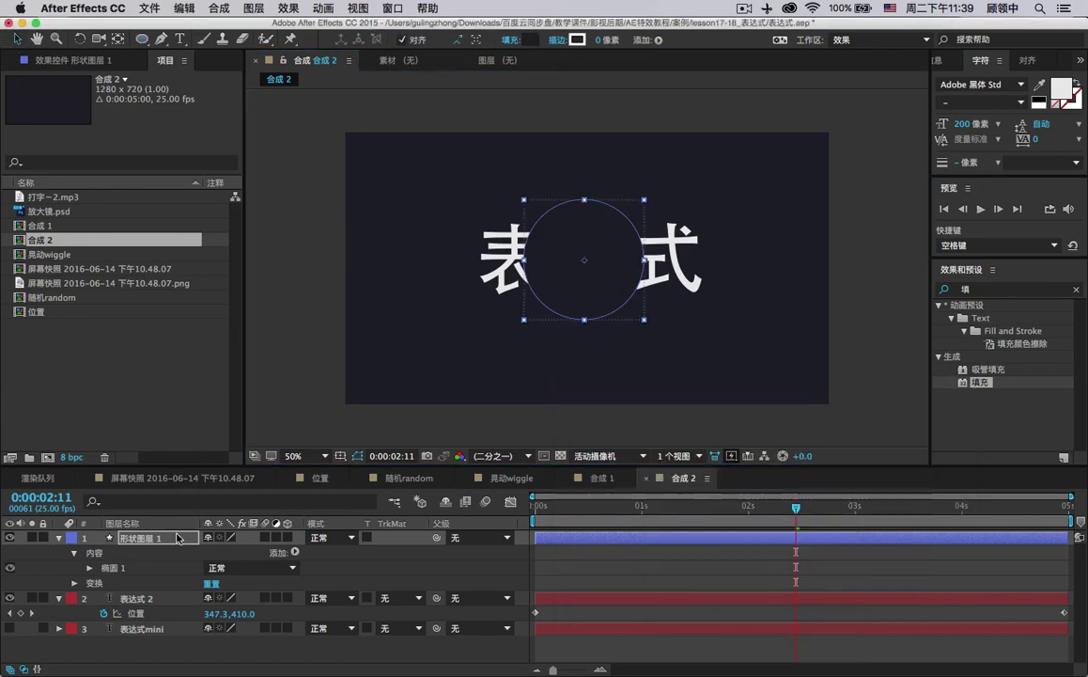
pyautogui.click(163, 488)
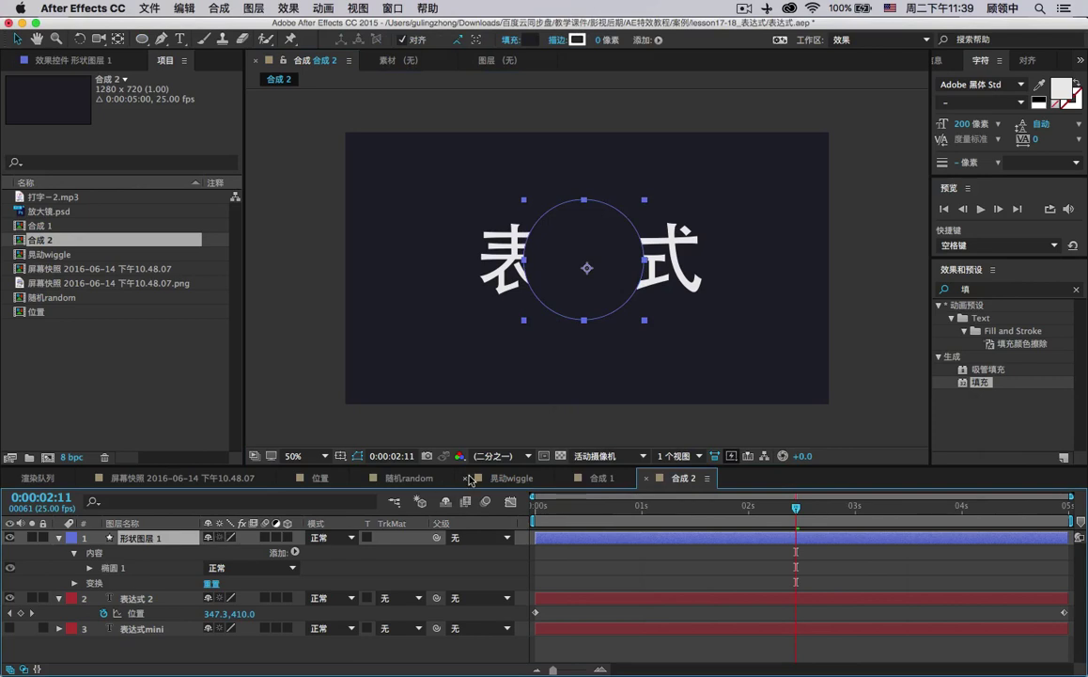
pyautogui.click(561, 456)
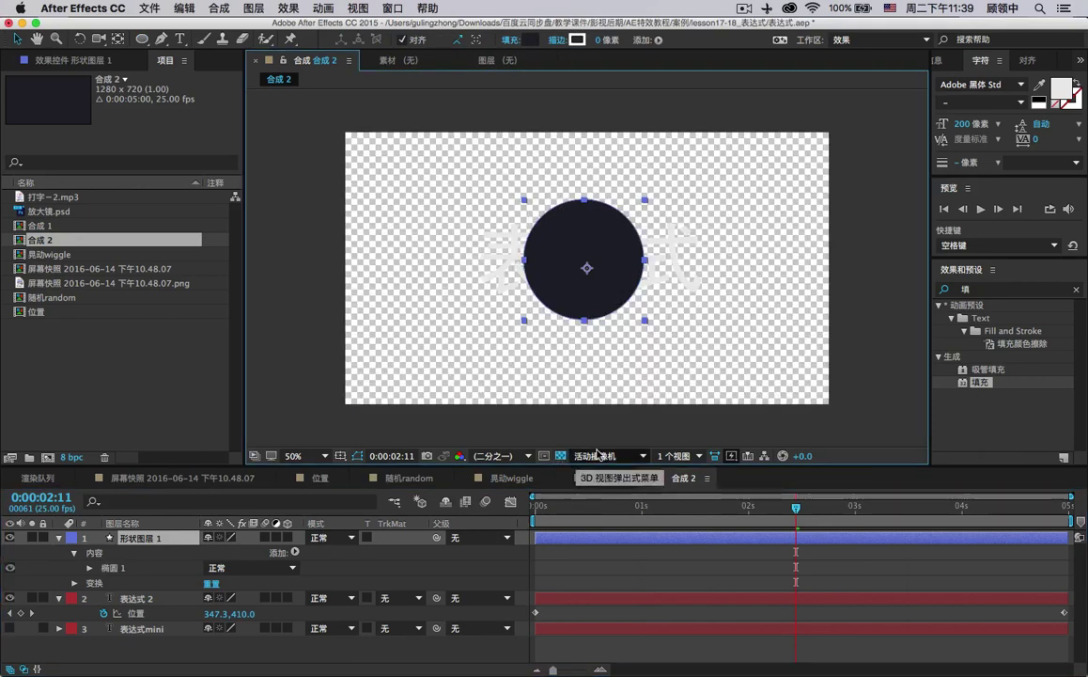
pyautogui.click(414, 597)
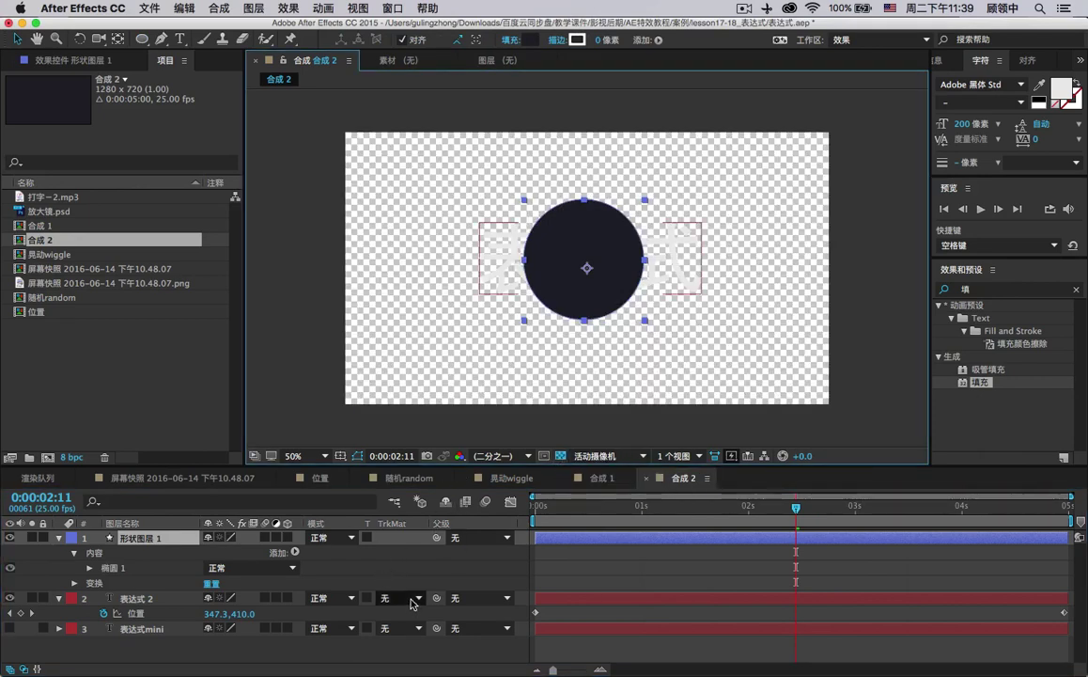
pyautogui.click(414, 597)
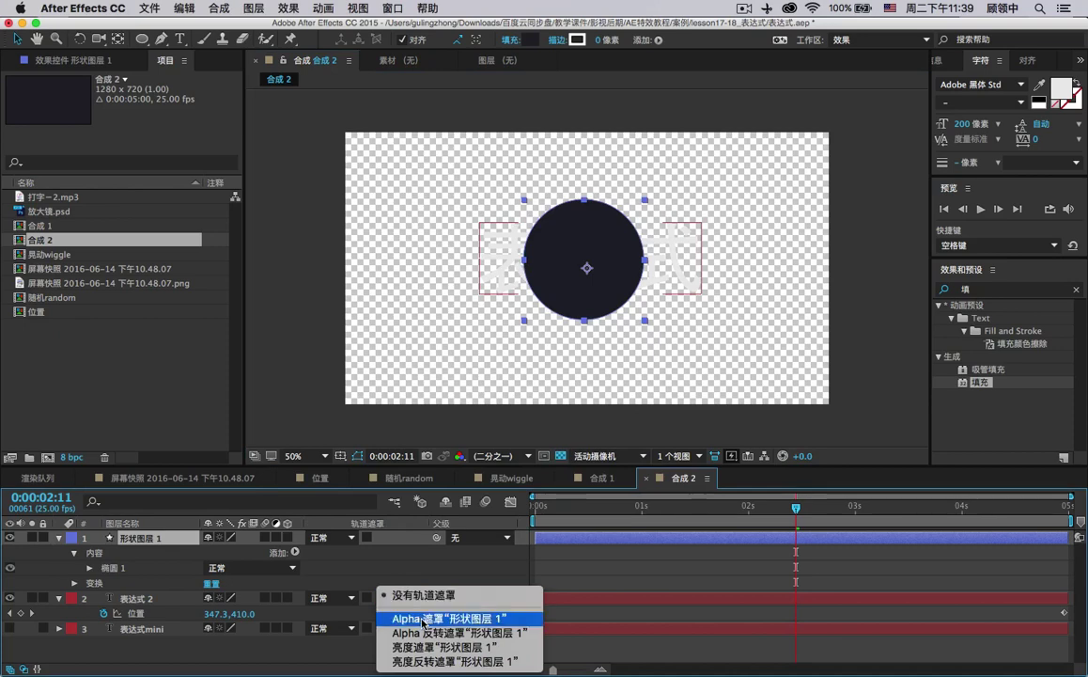
pyautogui.click(422, 621)
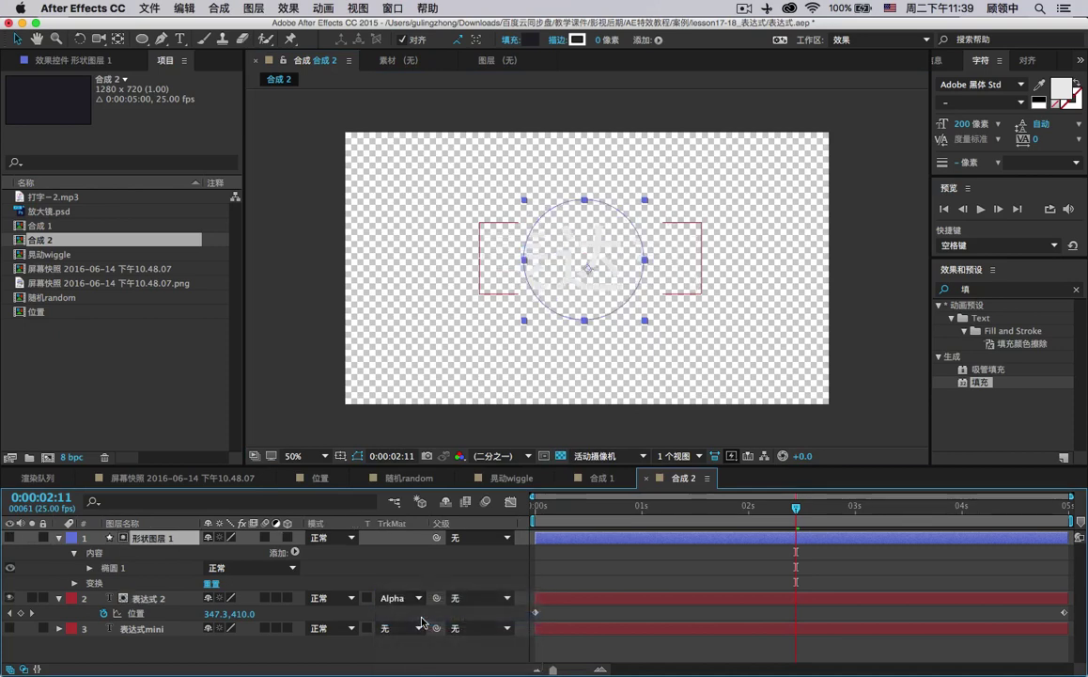
# Collapse 形状图层 1 and scrub through the timeline to check how the large text passes through the circular matte.
pyautogui.moveTo(546, 509); pyautogui.dragTo(708, 519)
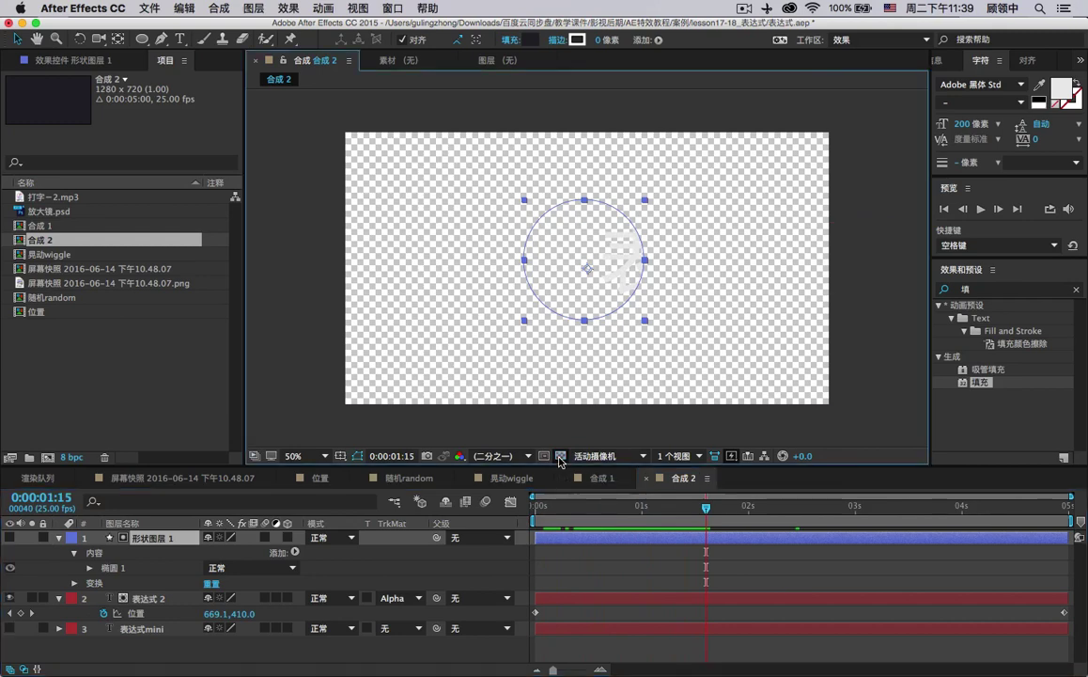
pyautogui.click(560, 457)
pyautogui.click(560, 458)
pyautogui.click(60, 539)
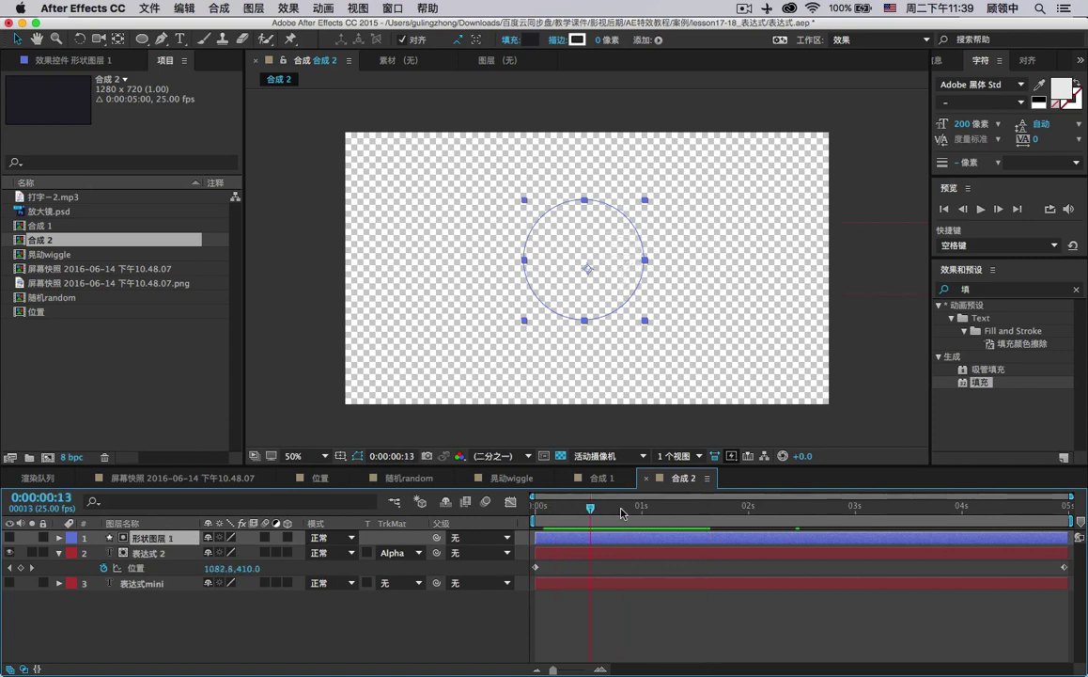
pyautogui.click(727, 517)
pyautogui.moveTo(727, 516); pyautogui.dragTo(787, 521)
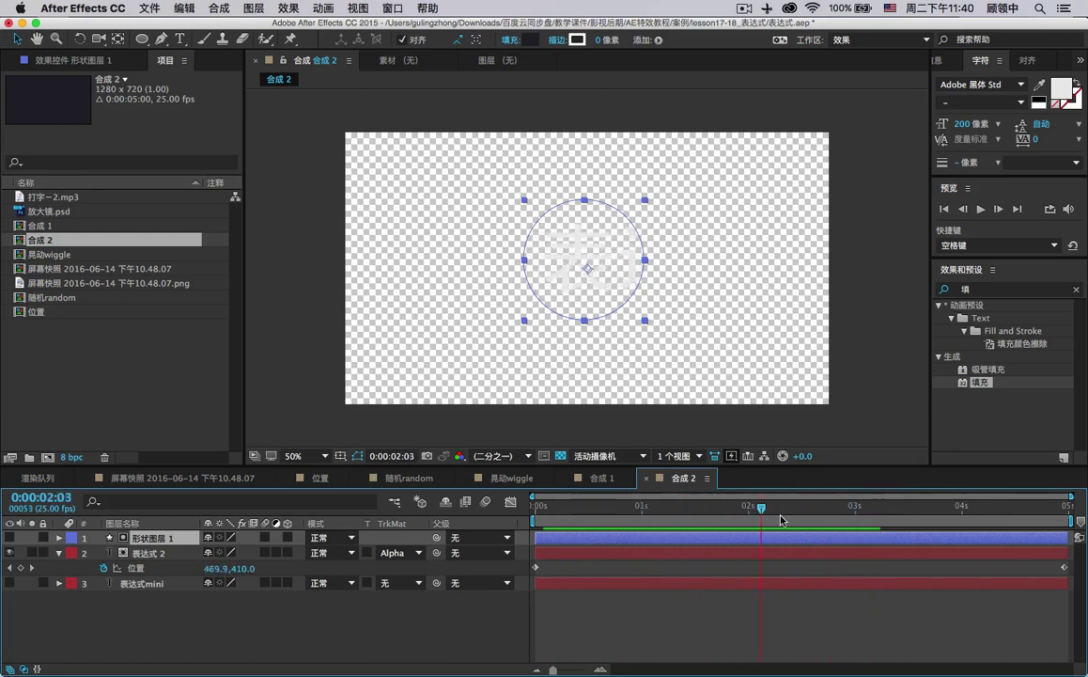
# Turn off the transparency grid, show 表达式mini again, and scrub to 0:00:02:06 to compare both texts.
pyautogui.click(544, 456)
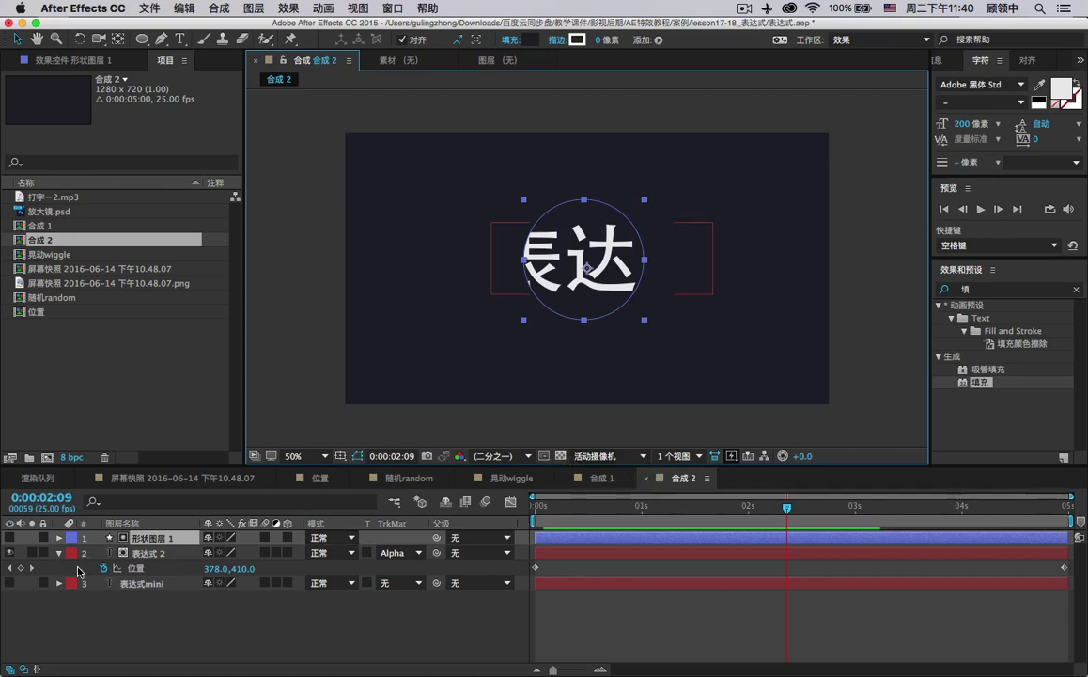
pyautogui.click(10, 583)
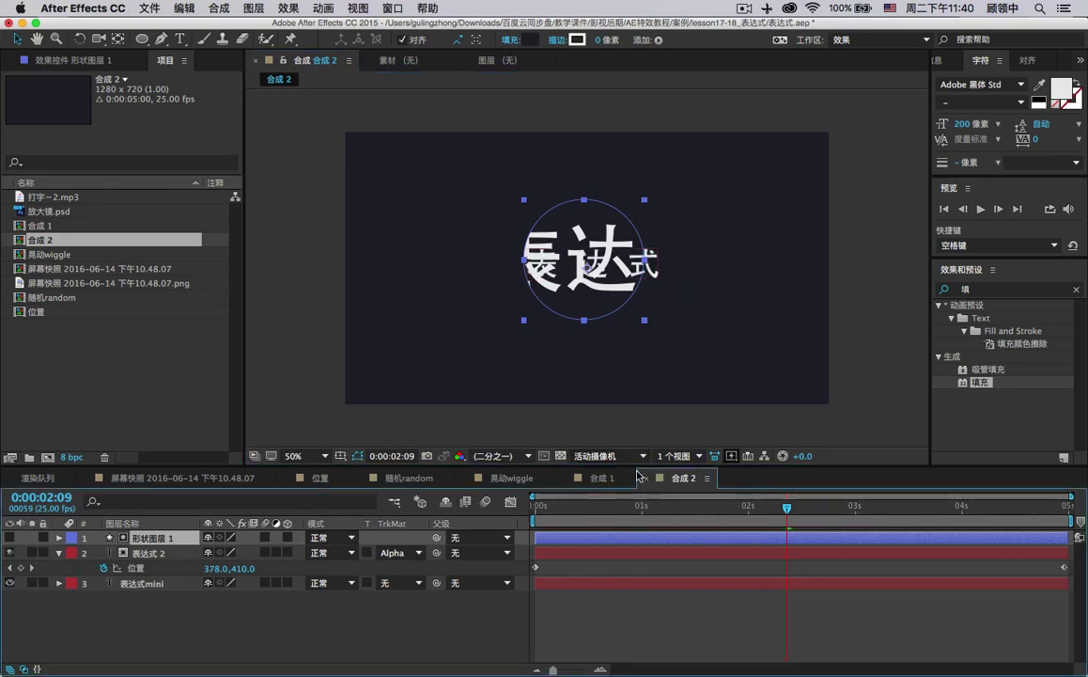
pyautogui.moveTo(623, 501); pyautogui.dragTo(776, 512)
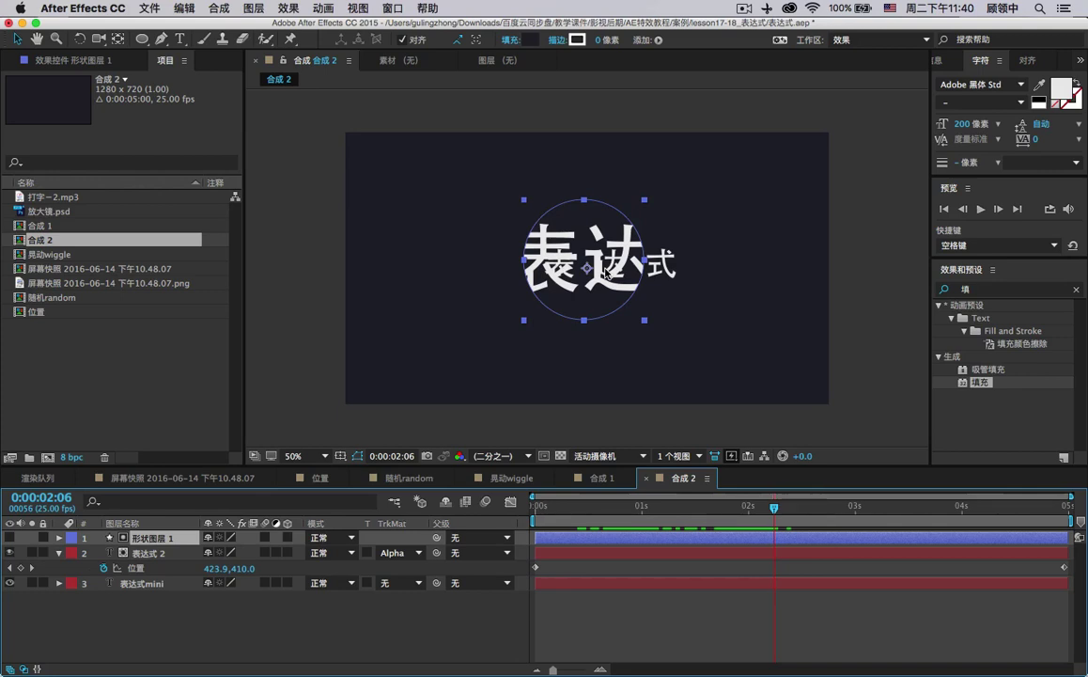
# Duplicate 形状图层 1, place the visible copy between 表达式 2 and 表达式mini, and scrub to check that it covers the small text.
pyautogui.click(187, 525)
pyautogui.press('super+d')
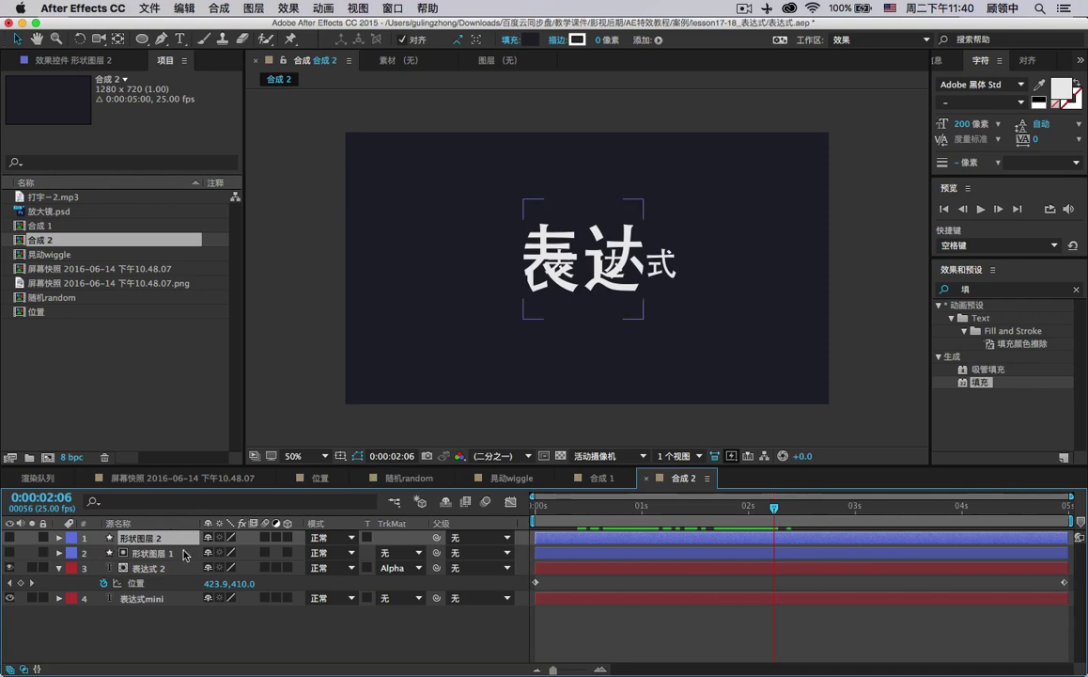
pyautogui.moveTo(155, 541); pyautogui.dragTo(138, 592)
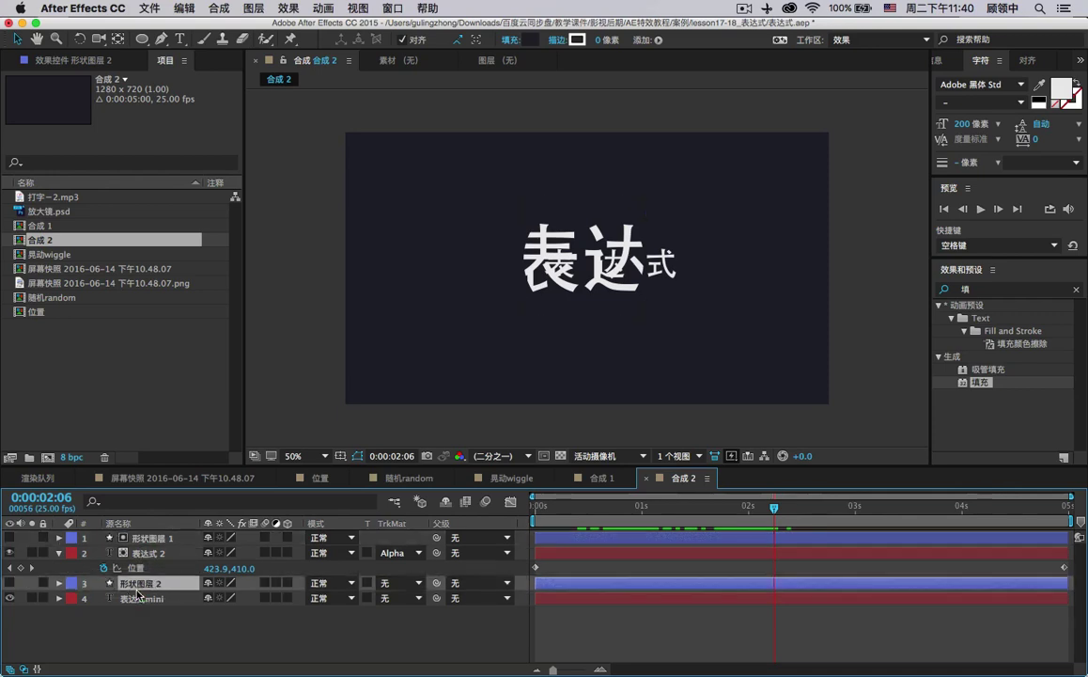
pyautogui.click(9, 584)
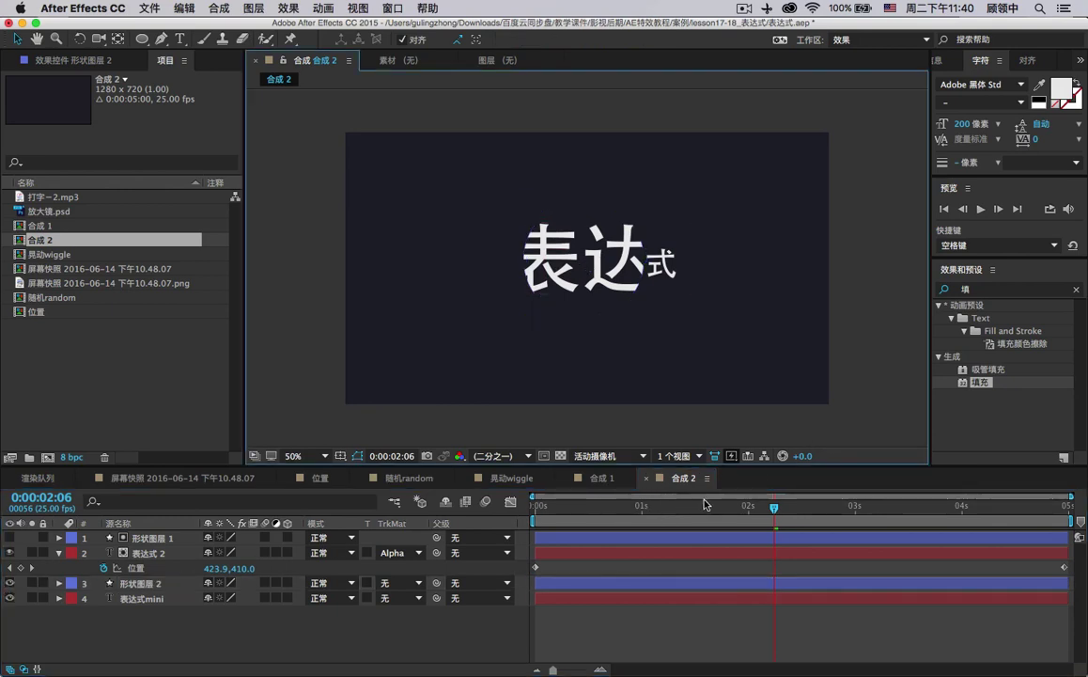
pyautogui.moveTo(637, 508); pyautogui.dragTo(783, 501)
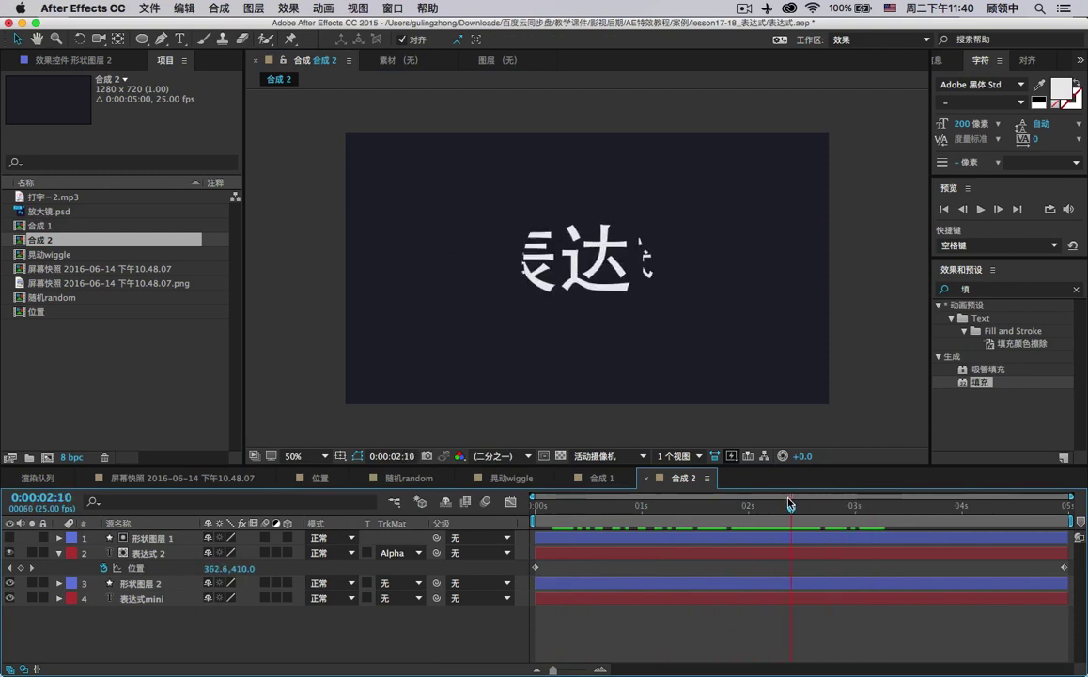
# Collapse 表达式 2 and add 放大镜.psd from the project to the composition as the uppermost layer.
pyautogui.click(147, 552)
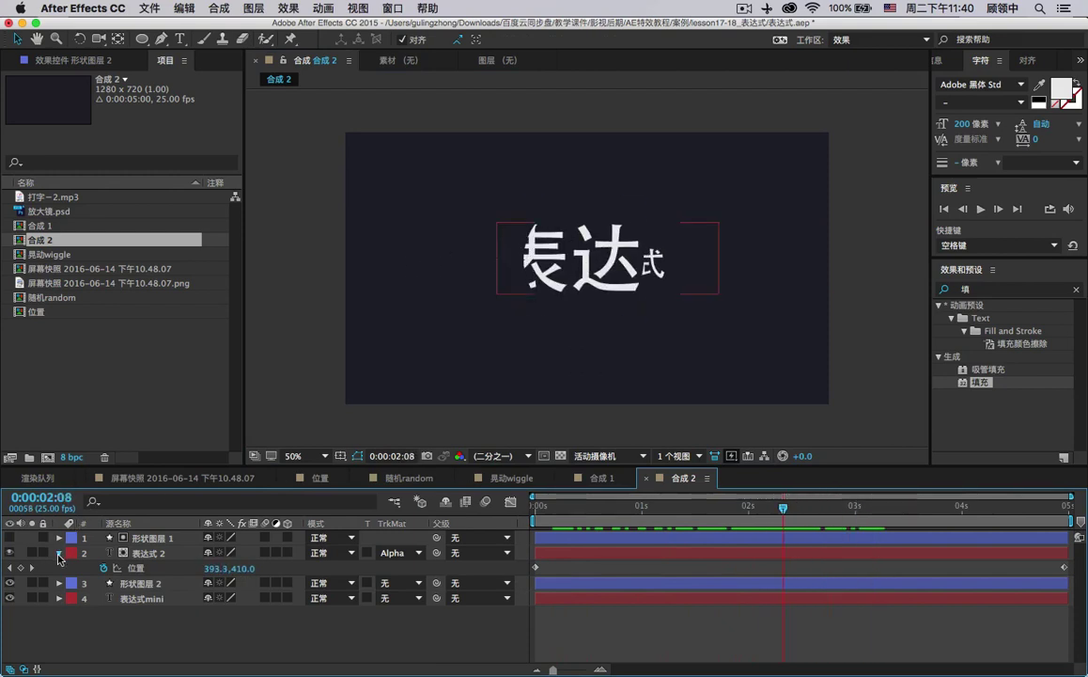
pyautogui.click(60, 553)
pyautogui.click(150, 537)
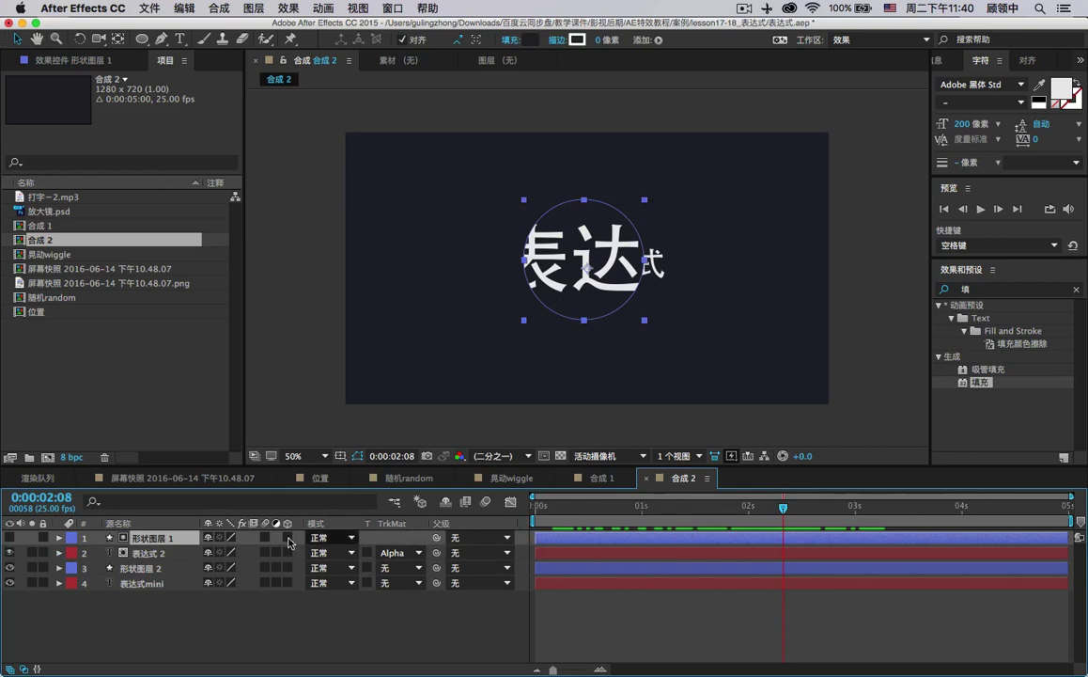
pyautogui.click(56, 60)
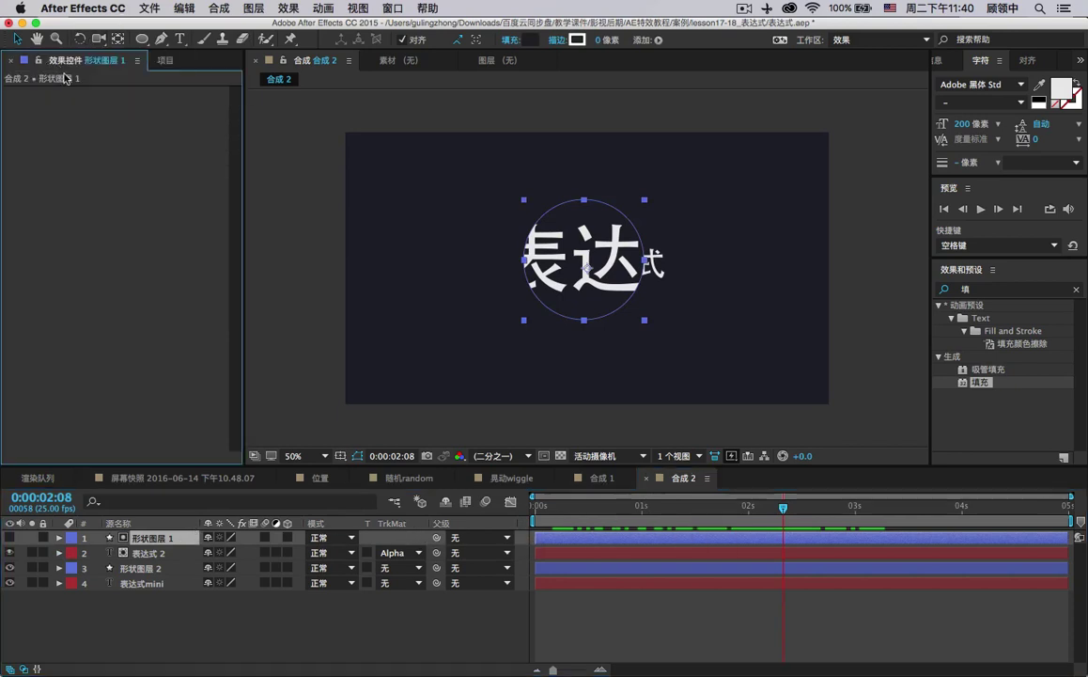
pyautogui.click(163, 59)
pyautogui.click(49, 210)
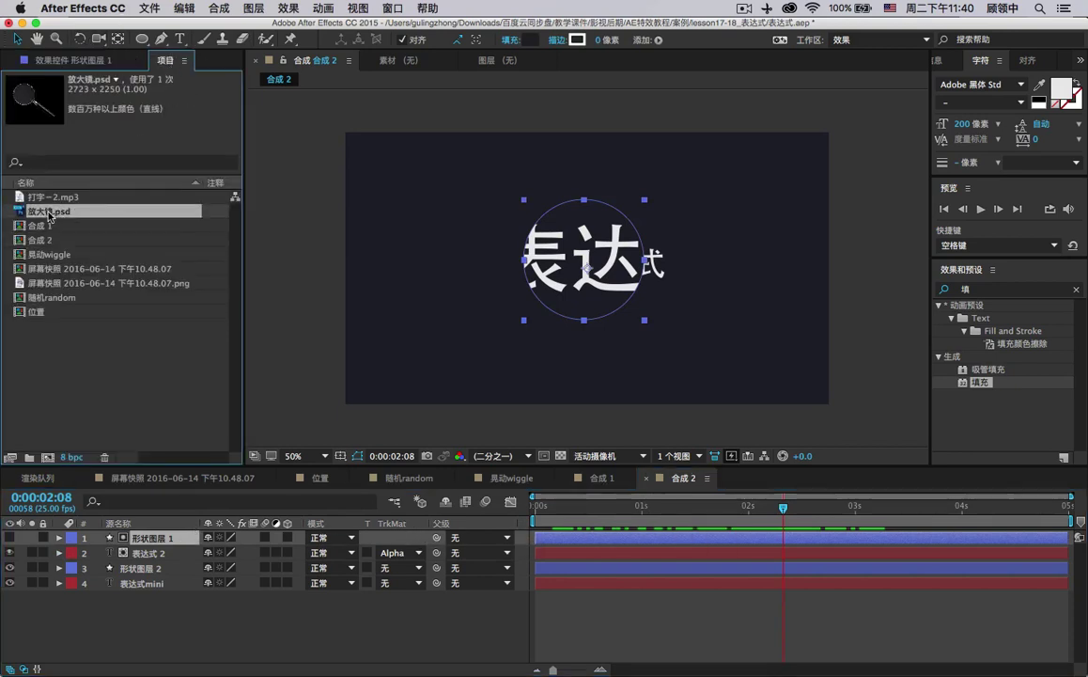
pyautogui.moveTo(52, 211); pyautogui.dragTo(743, 320)
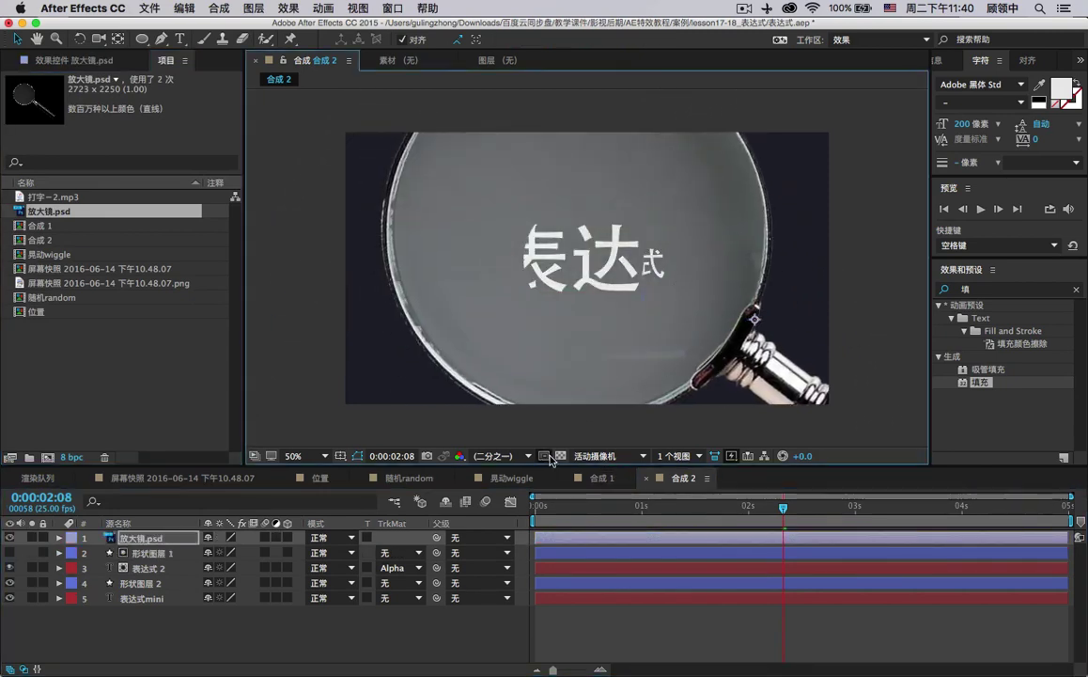
# With the transparency grid shown, scale 放大镜.psd down to 34% and position its lens over the dark circle.
pyautogui.click(561, 456)
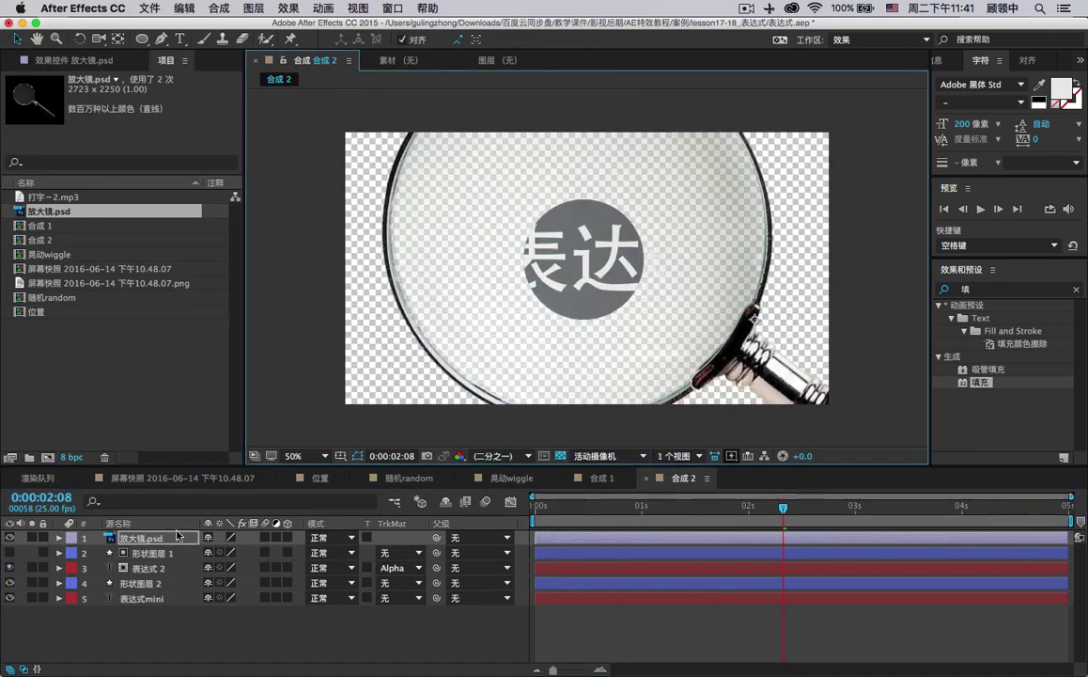
pyautogui.press('s')
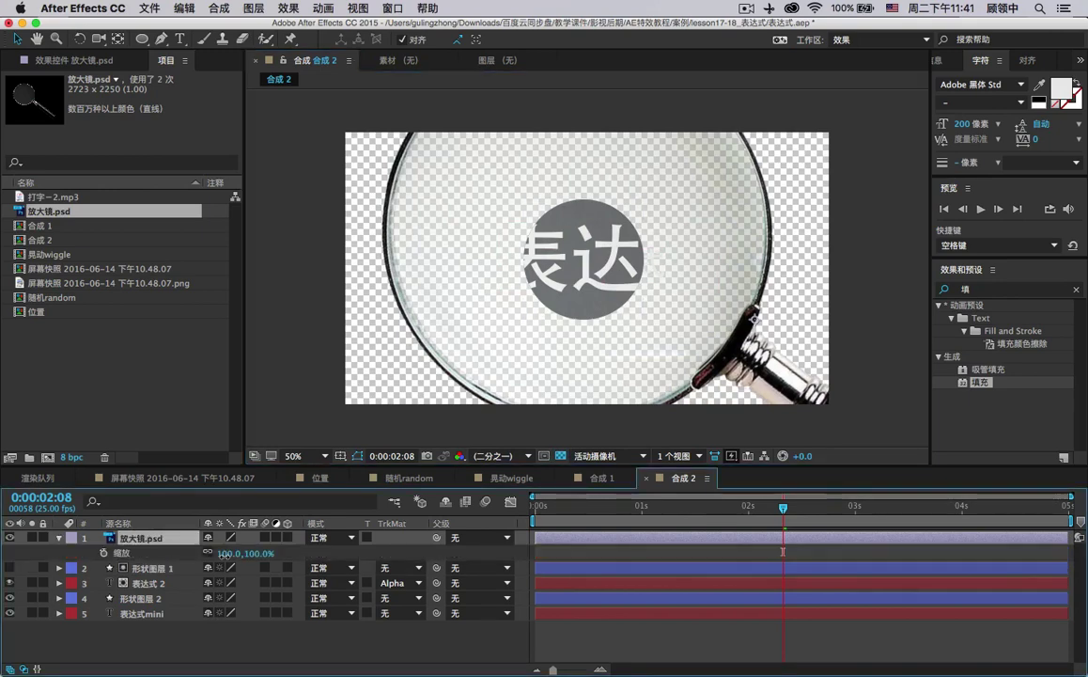
pyautogui.moveTo(224, 552); pyautogui.dragTo(160, 543)
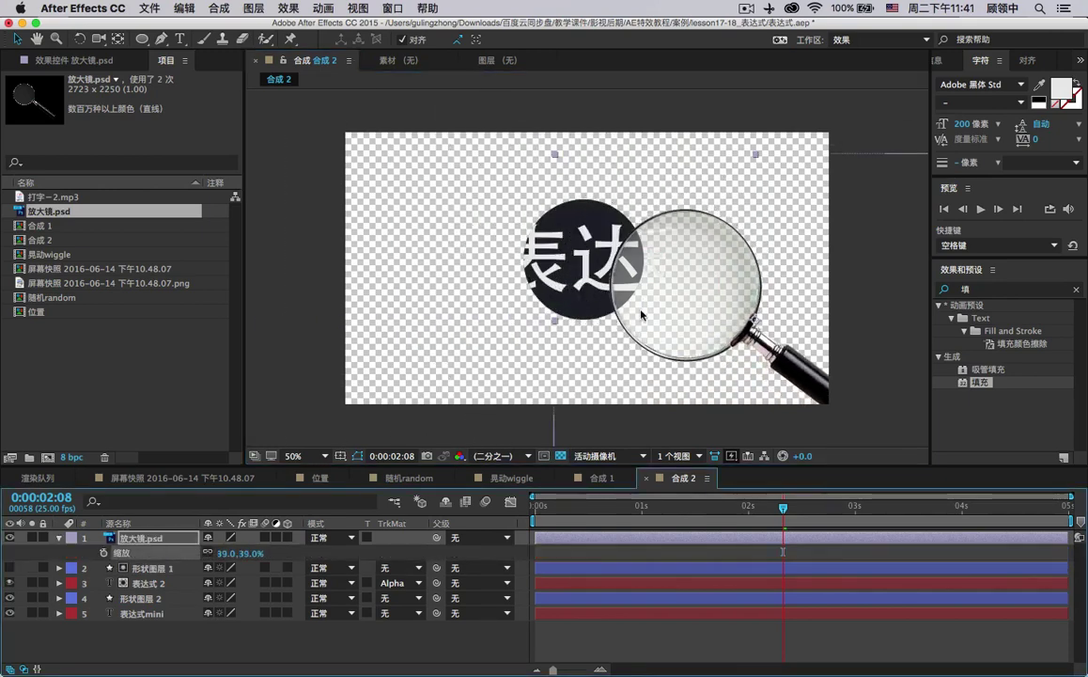
pyautogui.moveTo(655, 316); pyautogui.dragTo(560, 290)
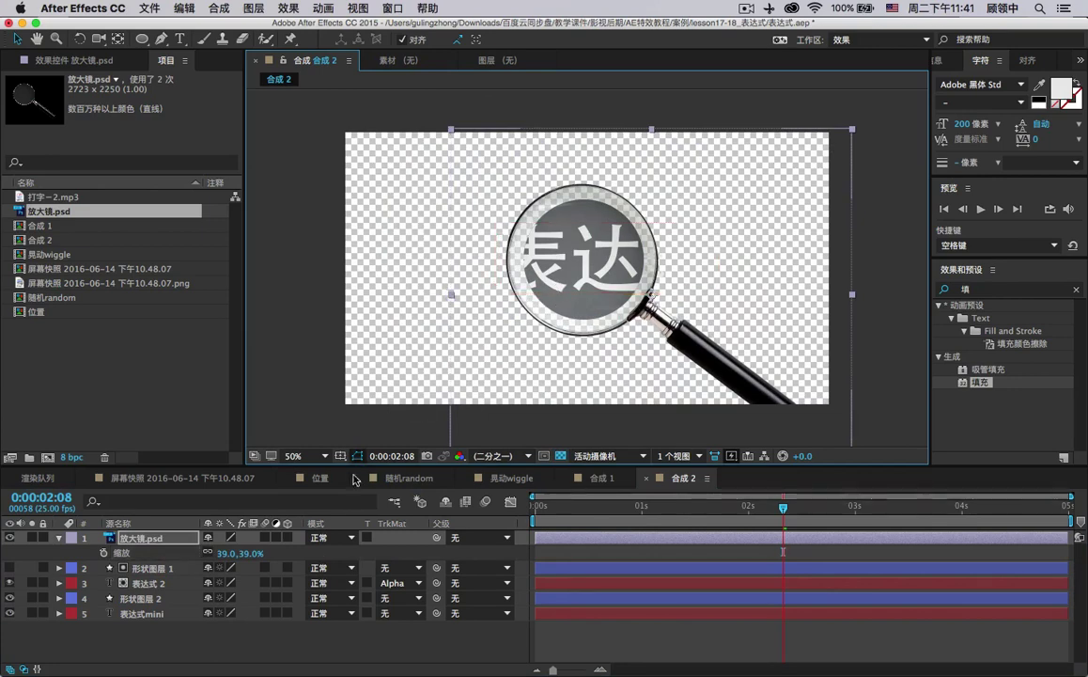
pyautogui.moveTo(221, 554); pyautogui.dragTo(208, 553)
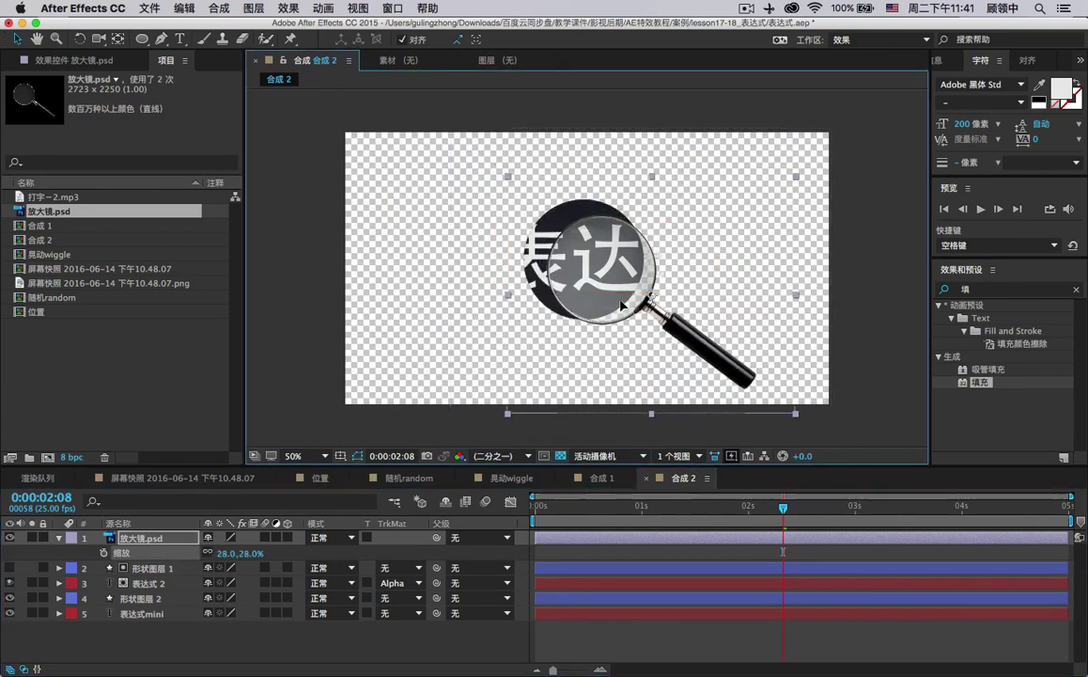
pyautogui.moveTo(593, 313)
pyautogui.mouseDown()
pyautogui.moveTo(609, 299)
pyautogui.moveTo(601, 293)
pyautogui.moveTo(610, 300)
pyautogui.mouseUp()
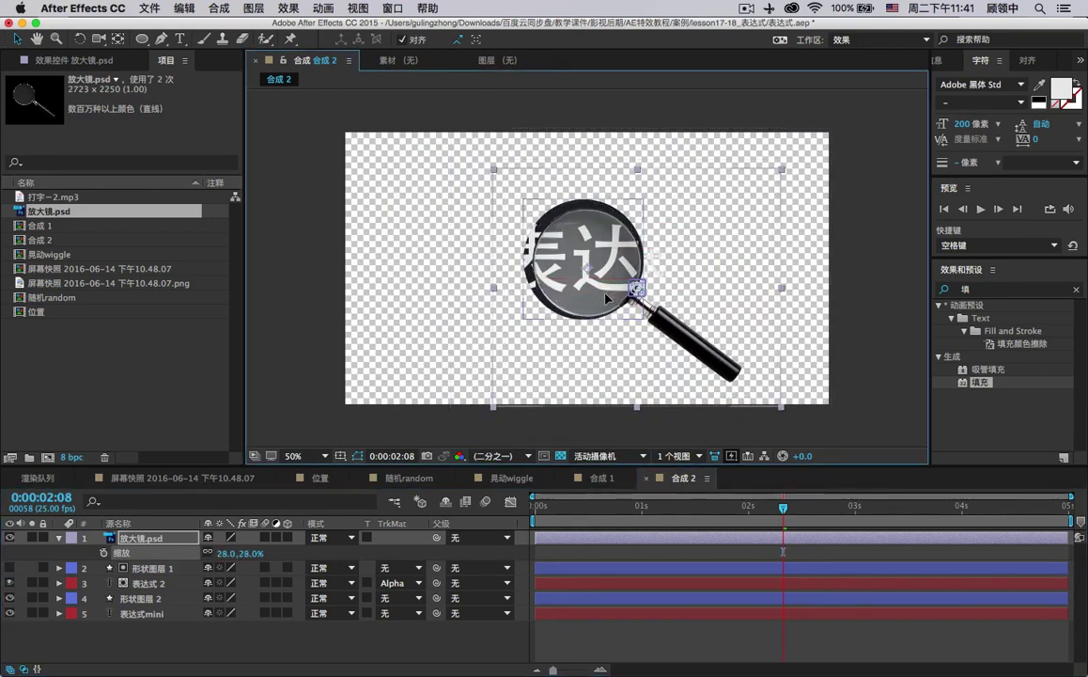
pyautogui.moveTo(235, 558); pyautogui.dragTo(241, 558)
pyautogui.moveTo(577, 279); pyautogui.dragTo(589, 279)
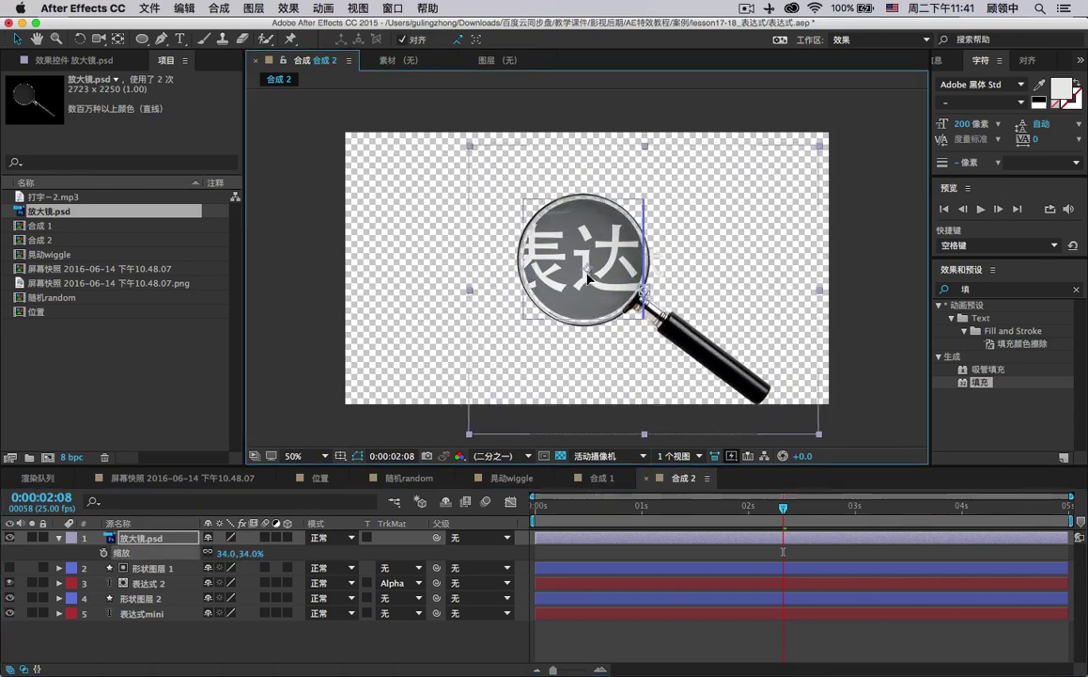
# Set the scale of 放大镜.psd to 32% and nudge it until the lens rim lines up with the circle.
pyautogui.click(226, 553)
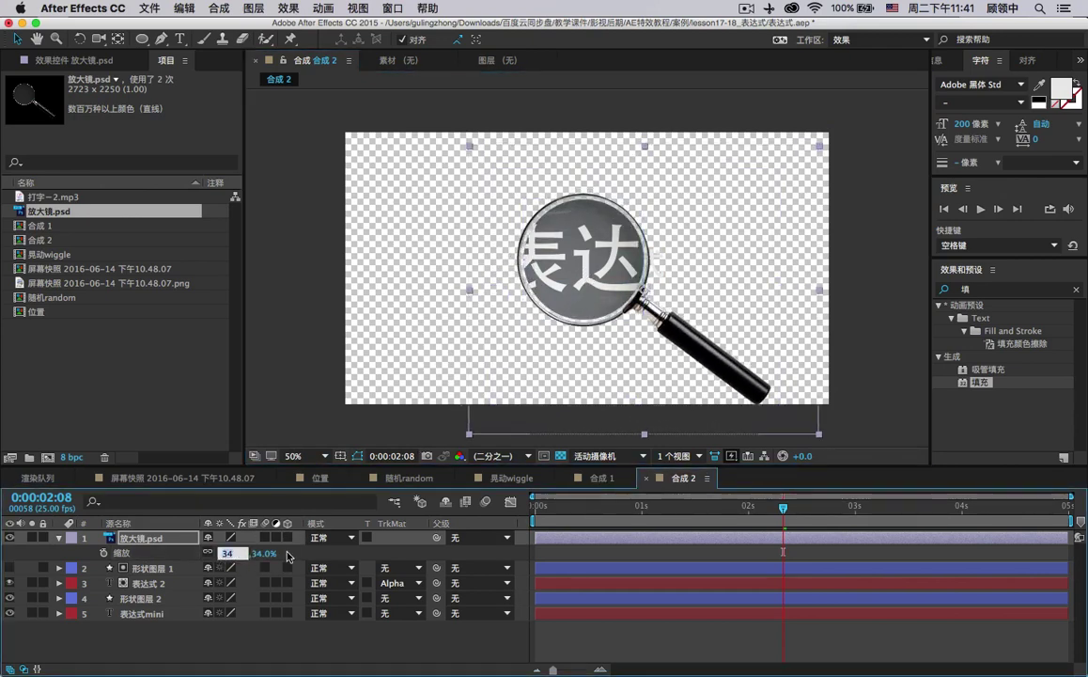
pyautogui.write('32')
pyautogui.press('Return')
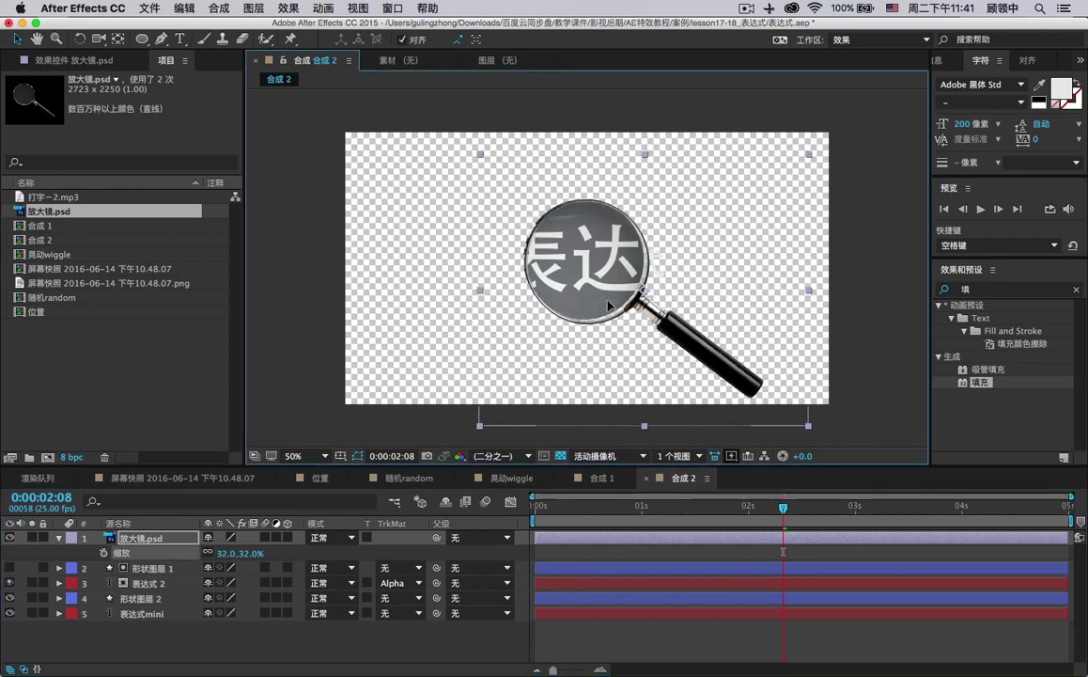
pyautogui.press('Left')
pyautogui.press('Left')
pyautogui.press('Left')
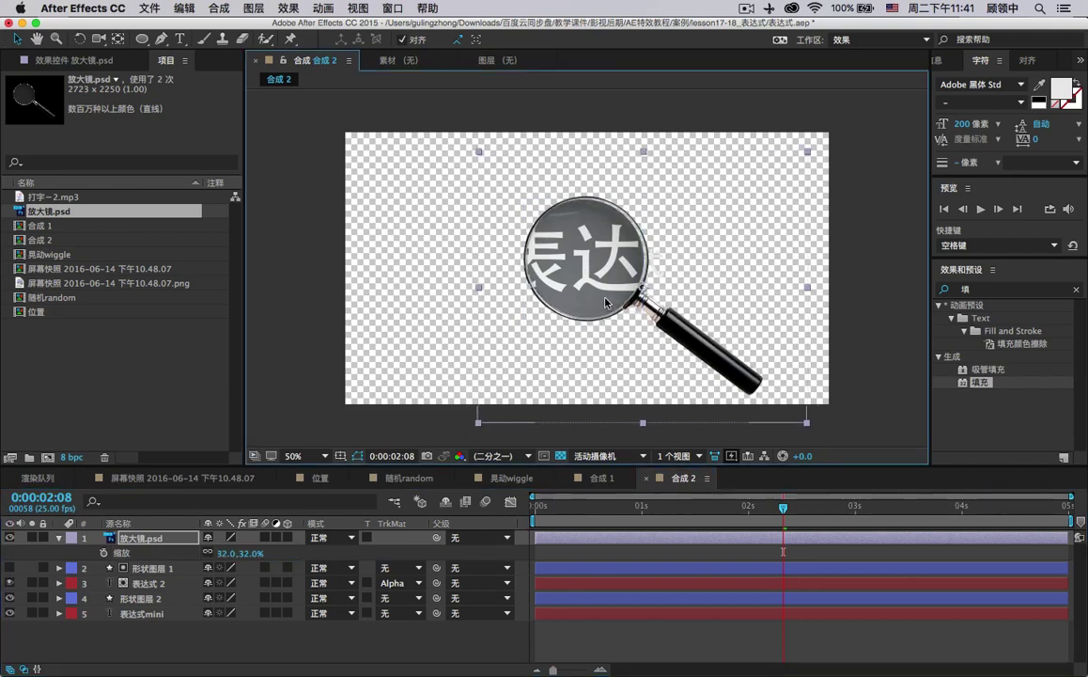
pyautogui.press('Down')
pyautogui.press('Down')
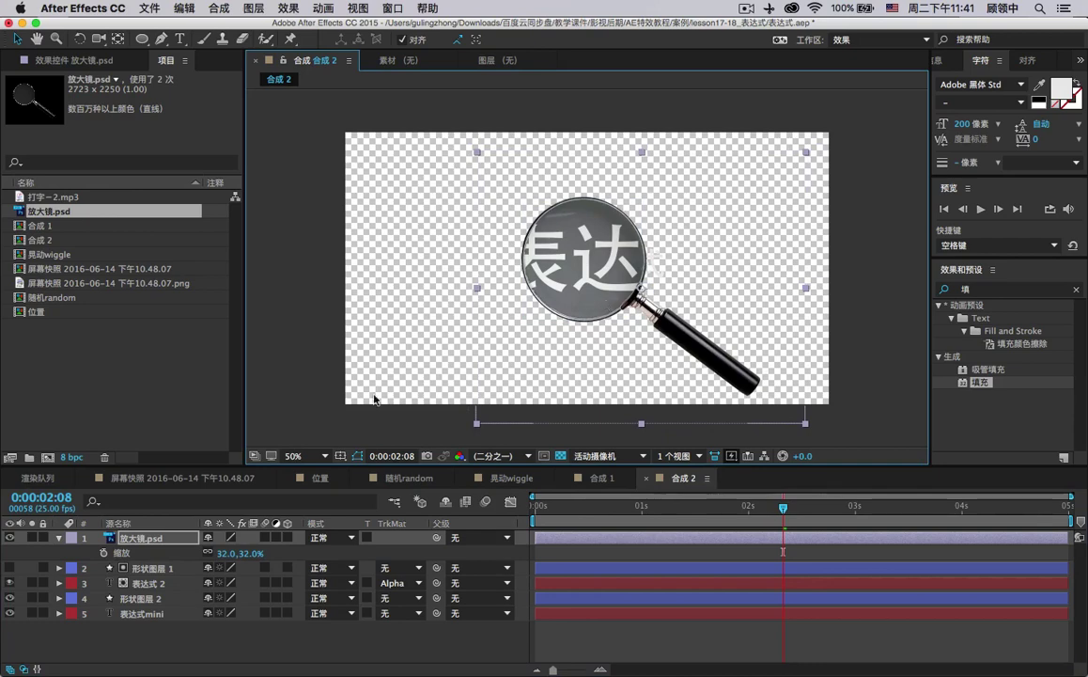
# Turn off the transparency grid, collapse 放大镜.psd, and preview the magnifier animation from the start, stopping at 0:00:01:22.
pyautogui.click(561, 456)
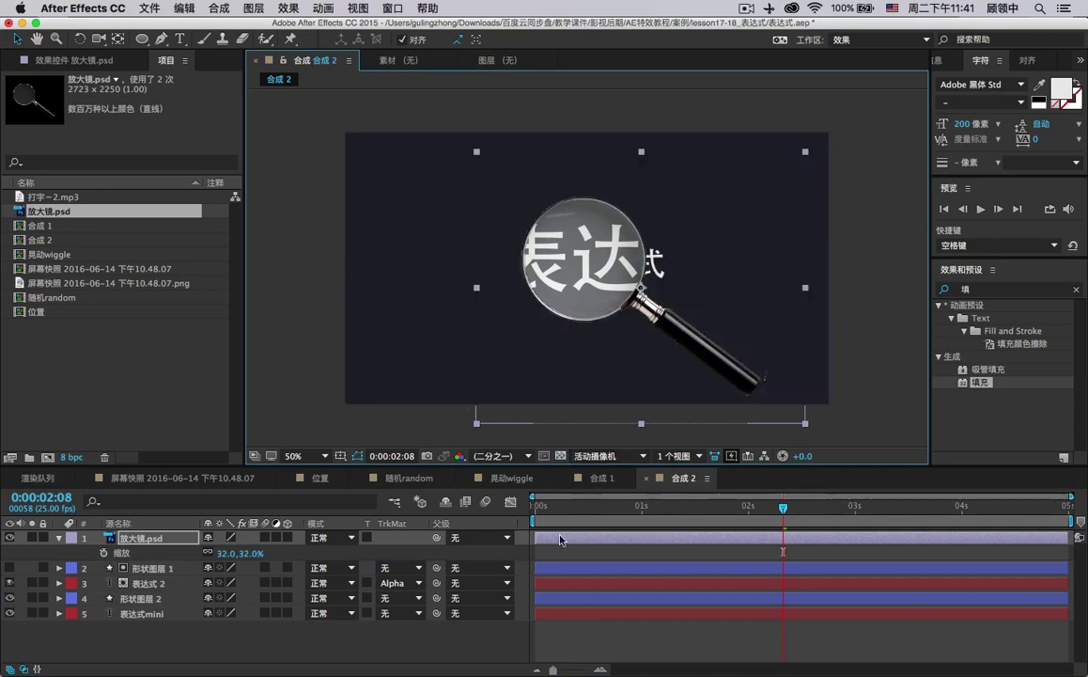
pyautogui.press('s')
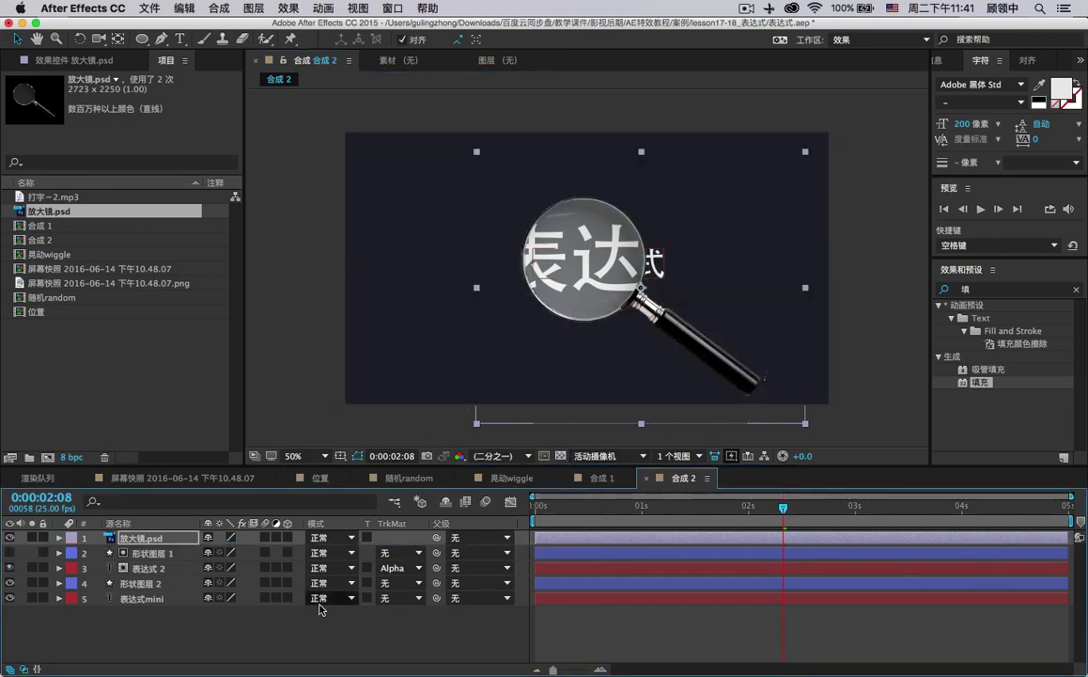
pyautogui.press('F2')
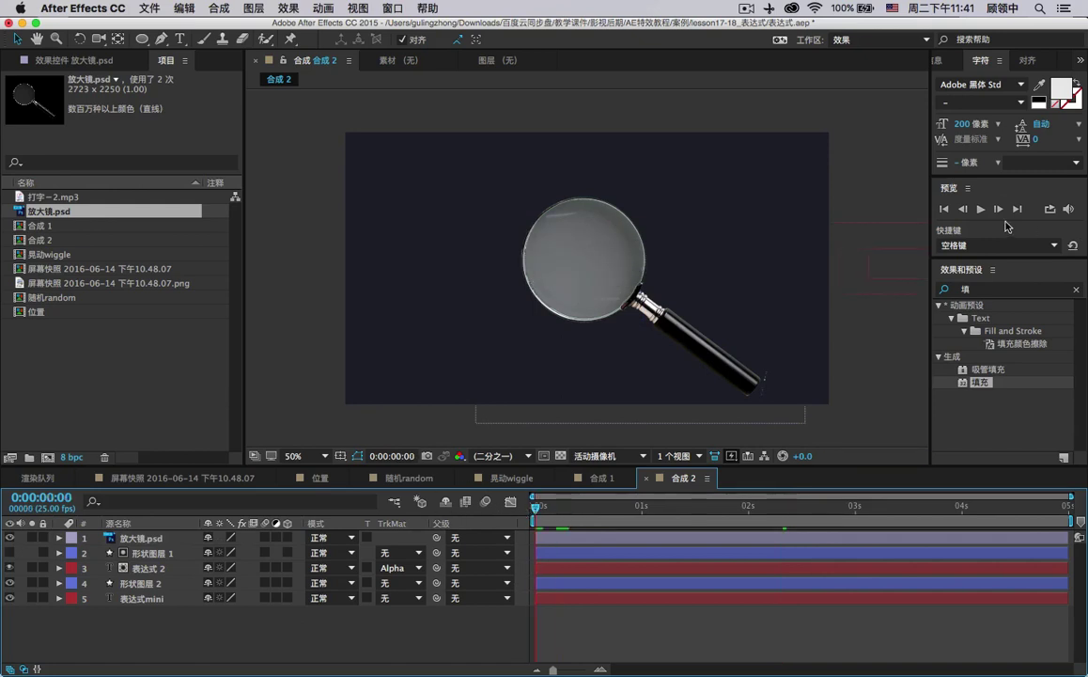
pyautogui.click(981, 208)
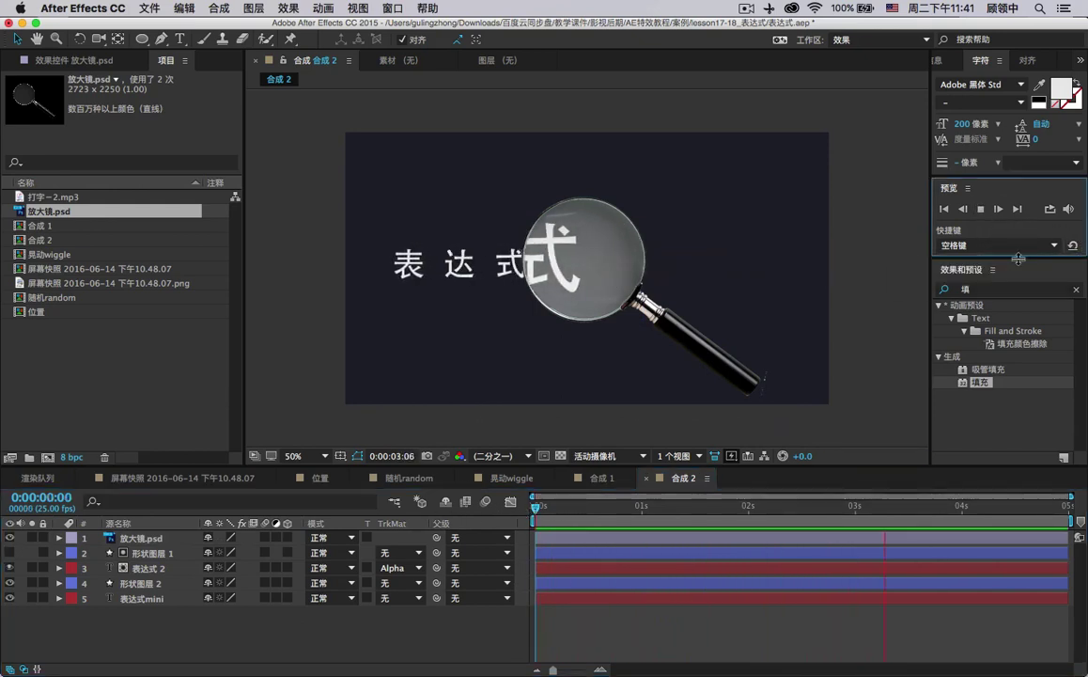
pyautogui.click(629, 616)
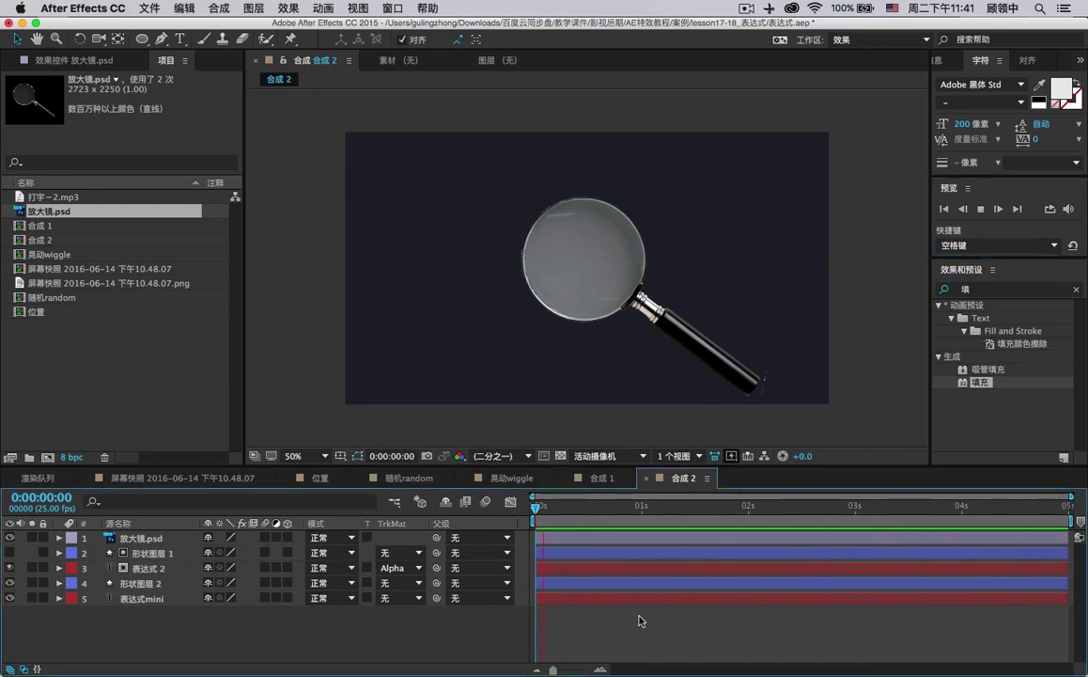
pyautogui.press('space')
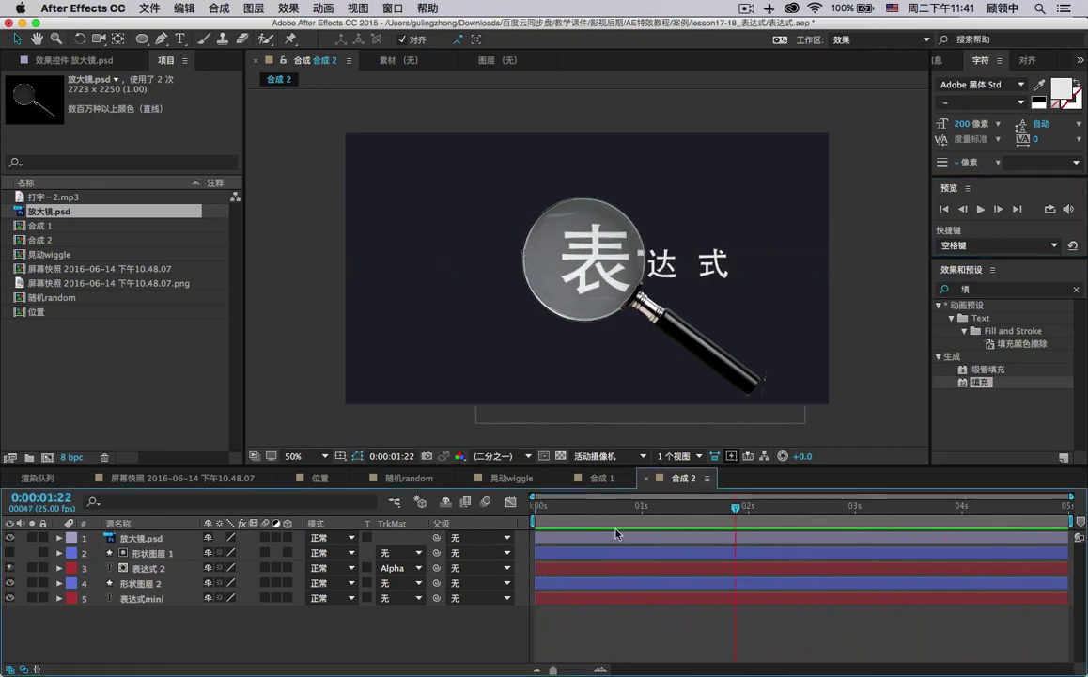